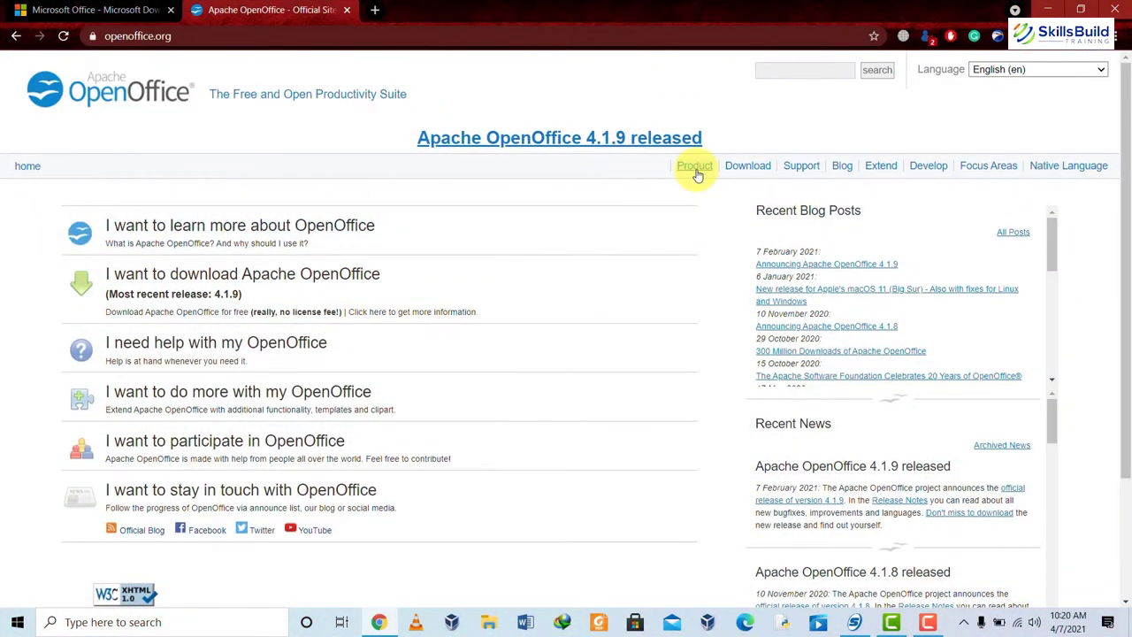
# Open the Apache OpenOffice product page and proceed to the site's download page.
pyautogui.click(696, 174)
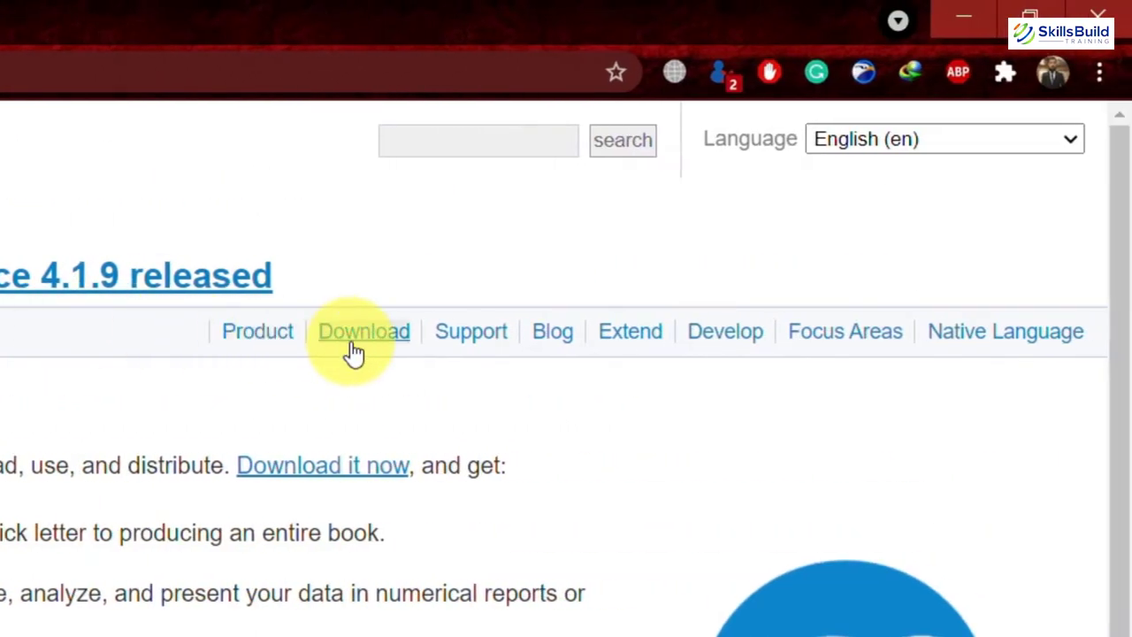
pyautogui.click(354, 353)
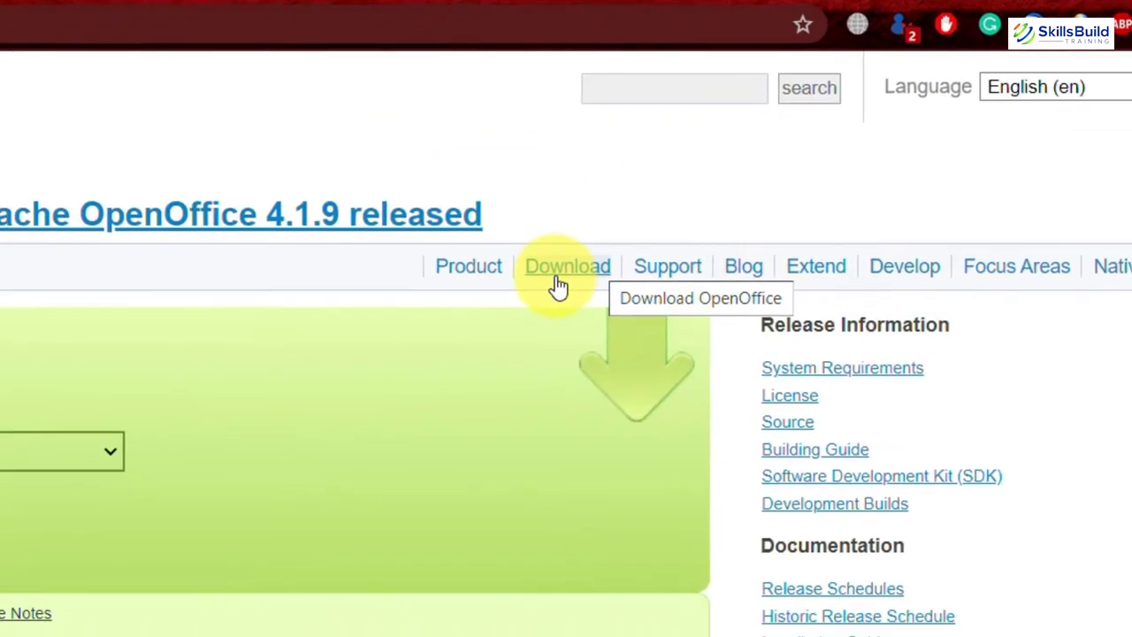
pyautogui.click(354, 353)
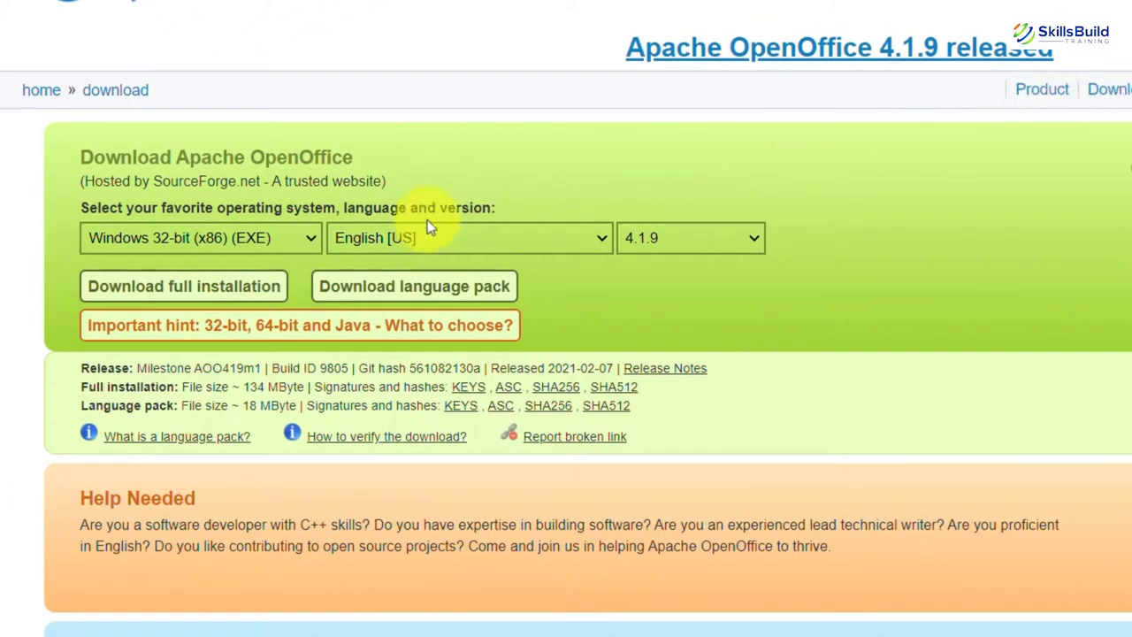
# Download the full OpenOffice 4.1.9 installation for Windows 32-bit (x86) (EXE) in English [US].
pyautogui.click(313, 240)
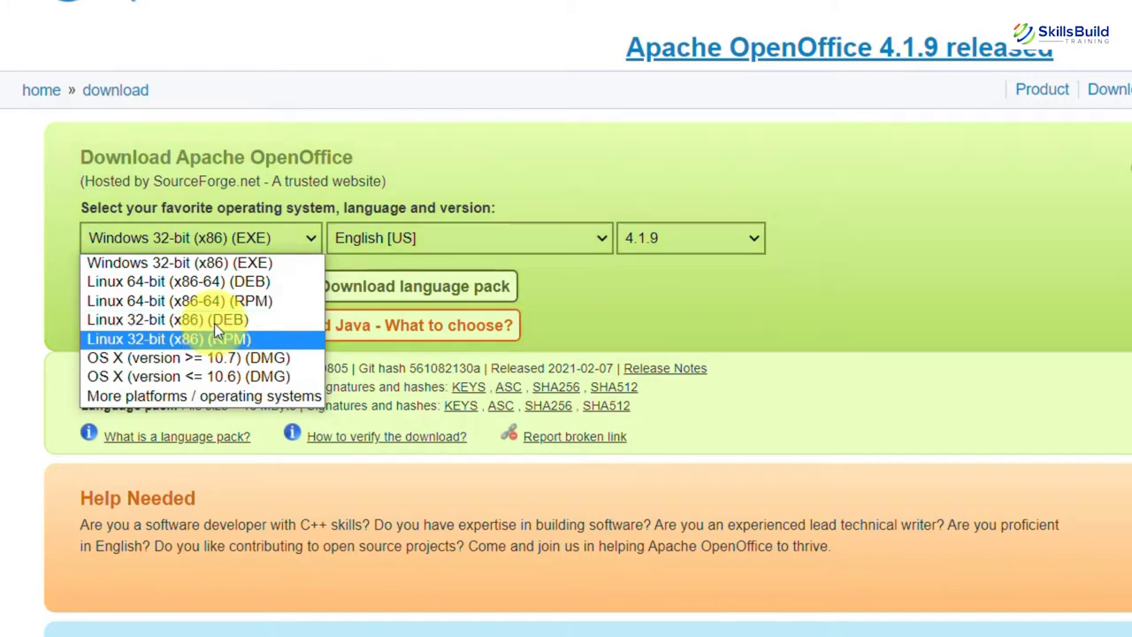
pyautogui.click(47, 329)
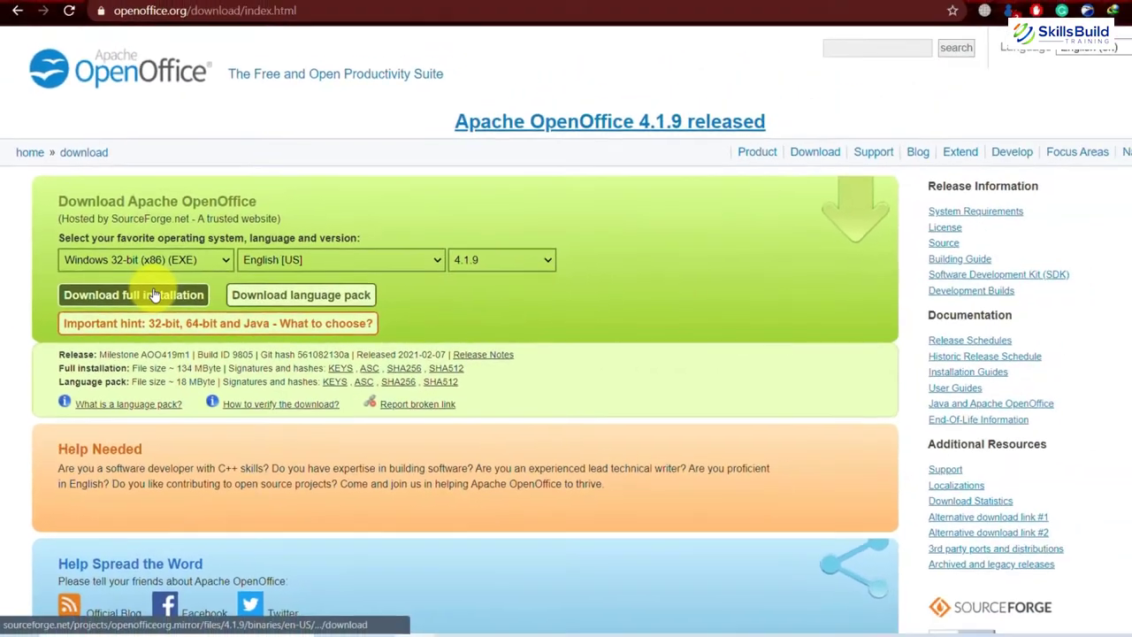
pyautogui.click(203, 286)
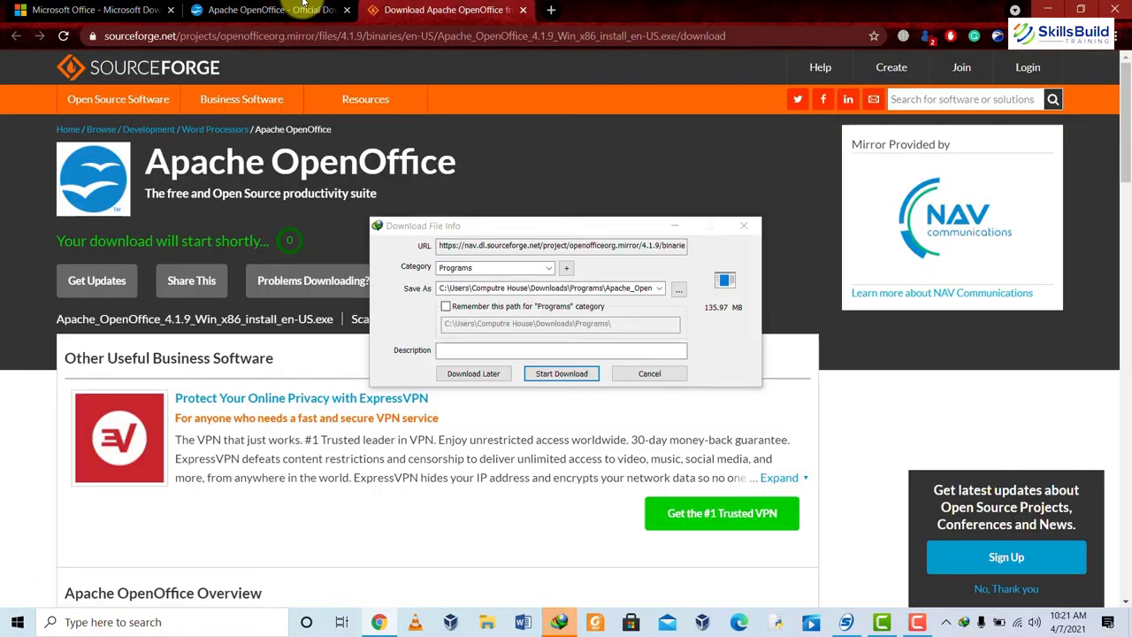
pyautogui.press('Return')
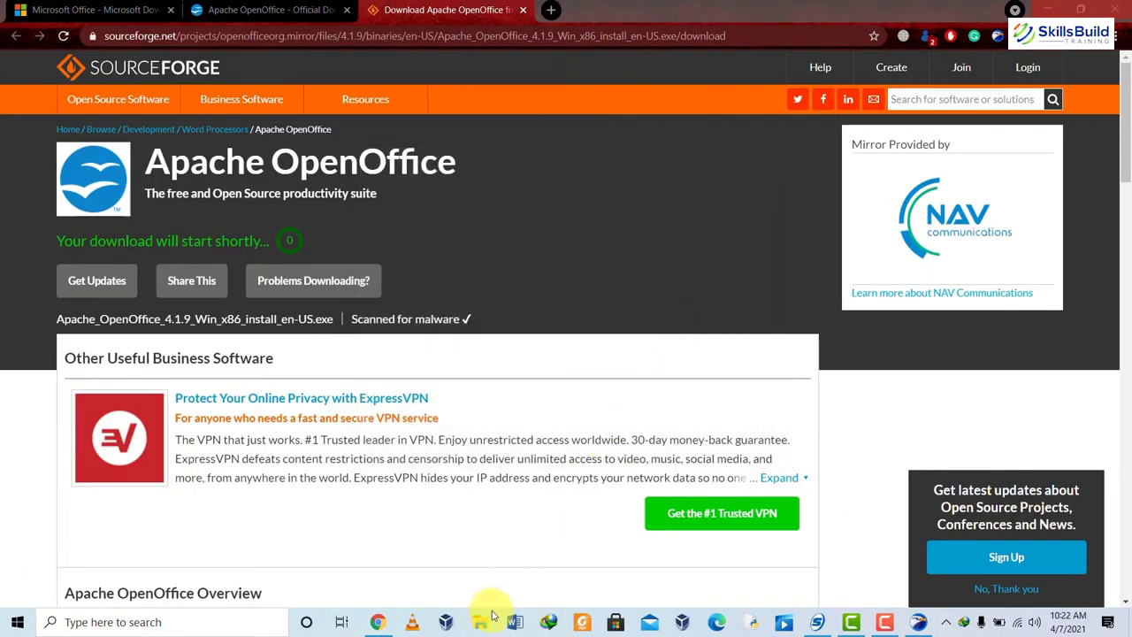
# Switch to File Explorer and run the Apache OpenOffice 4.1.9 installer from the Programs folder inside Downloads.
pyautogui.press('super+e')
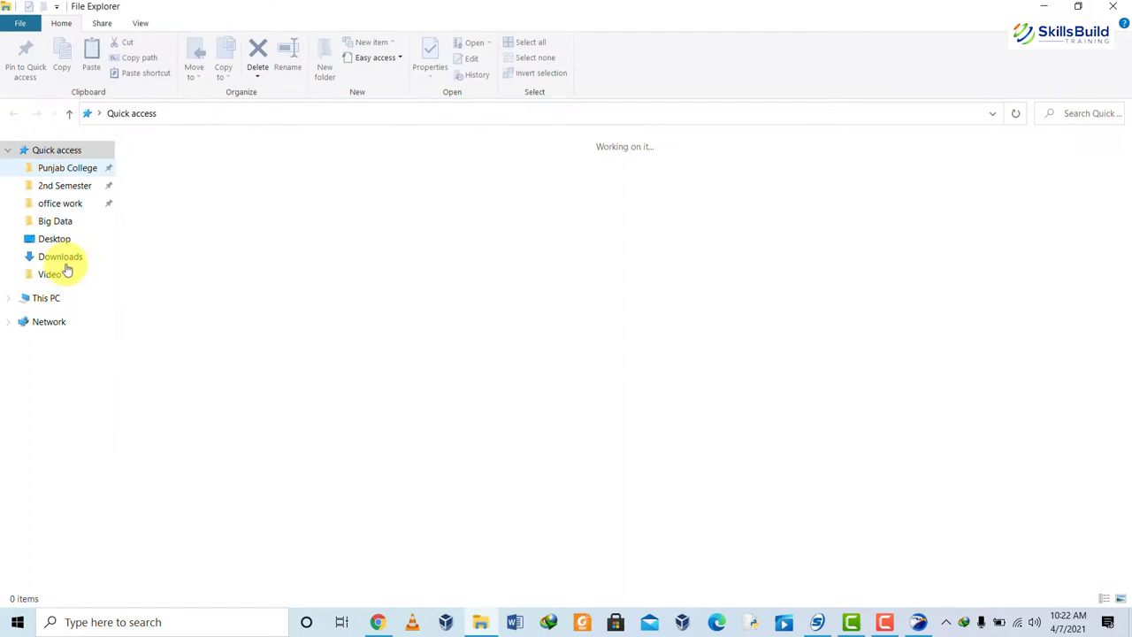
pyautogui.click(61, 257)
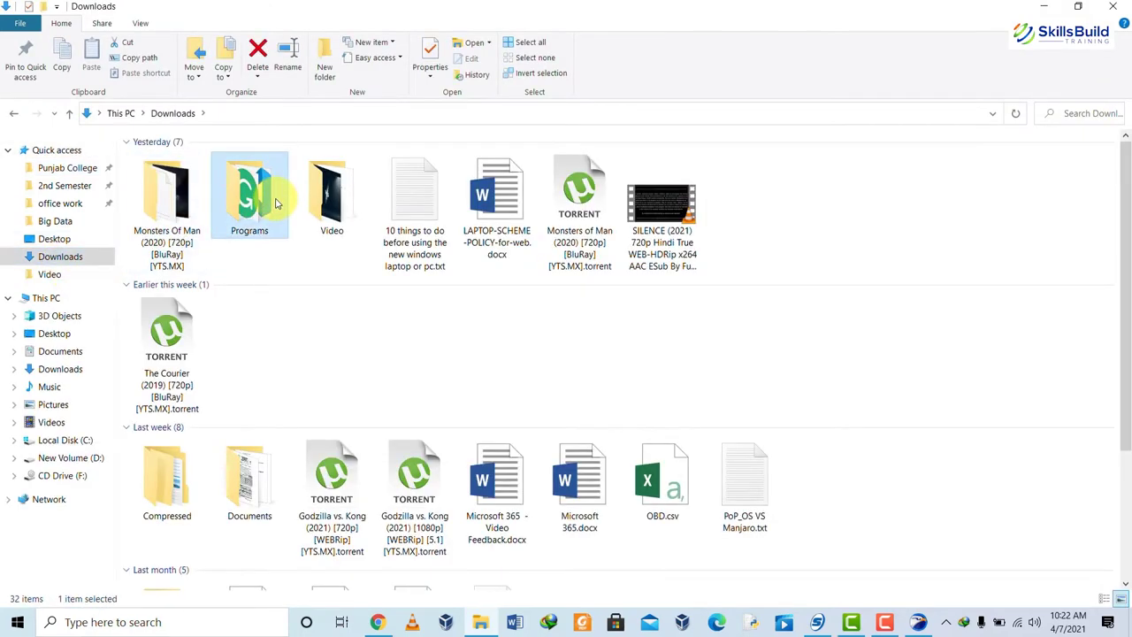
pyautogui.doubleClick(275, 204)
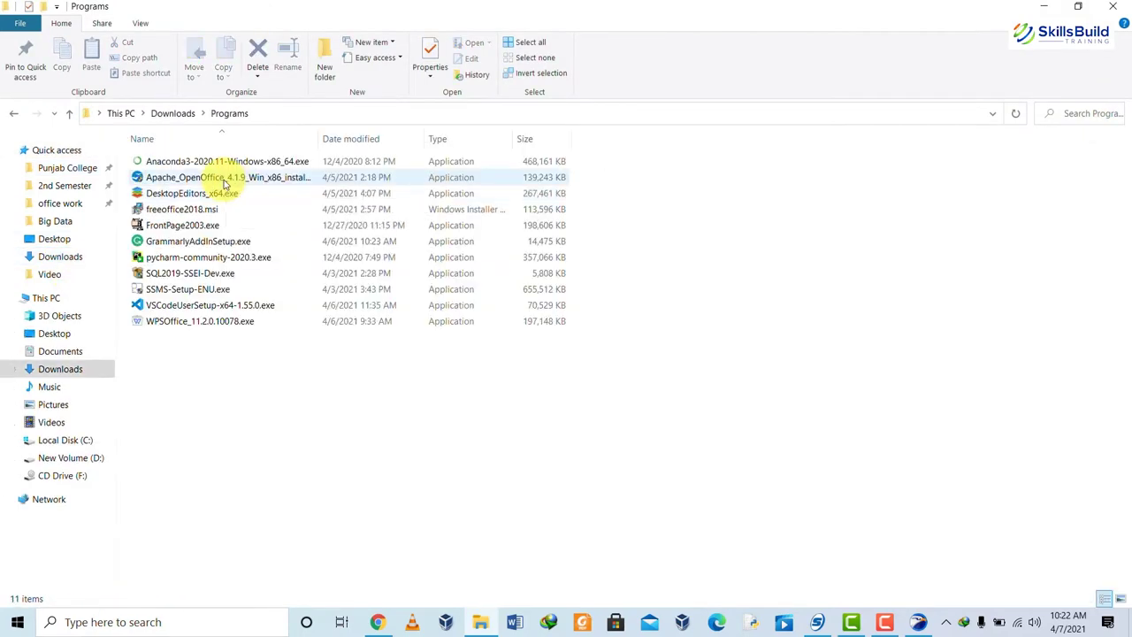
pyautogui.click(225, 182)
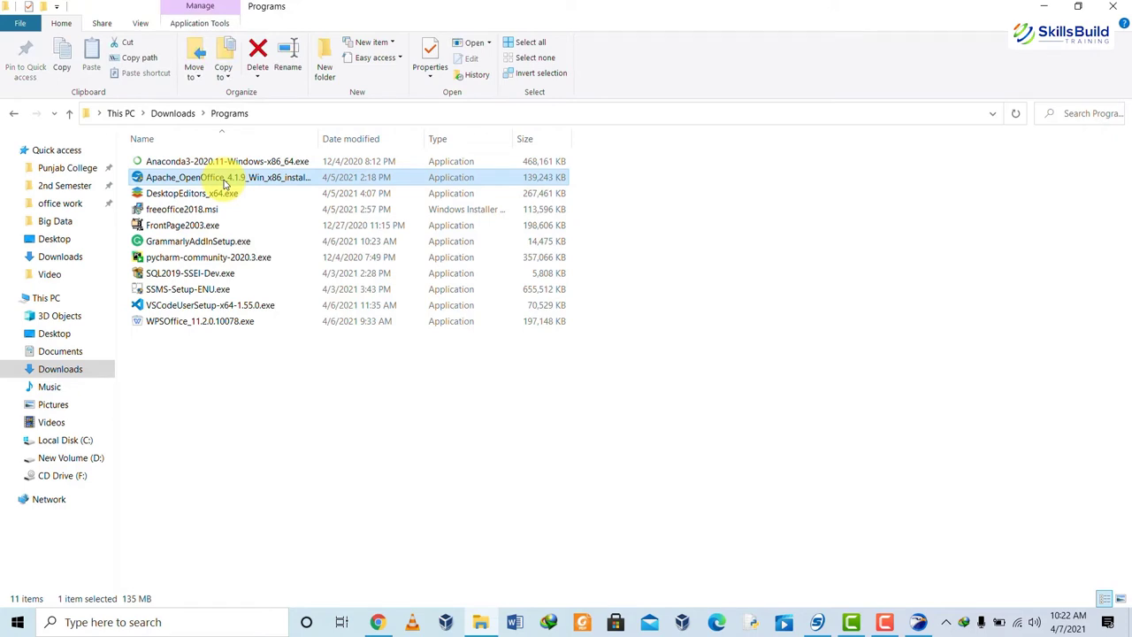
pyautogui.doubleClick(225, 179)
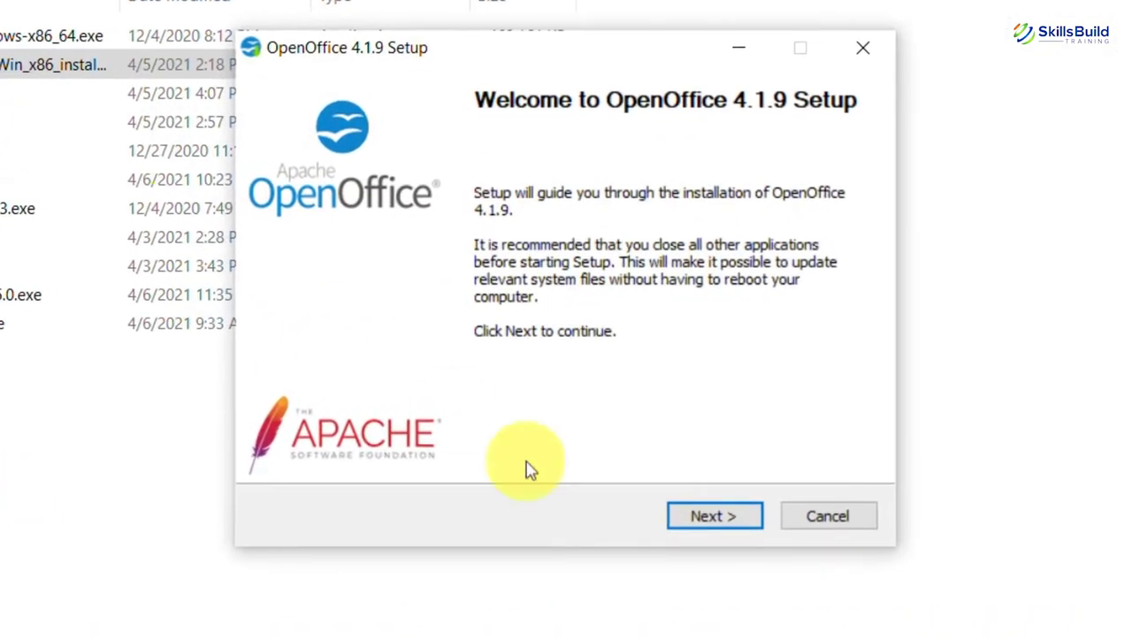
# Unpack the OpenOffice 4.1.9 installation files into the default destination folder on the desktop.
pyautogui.click(681, 505)
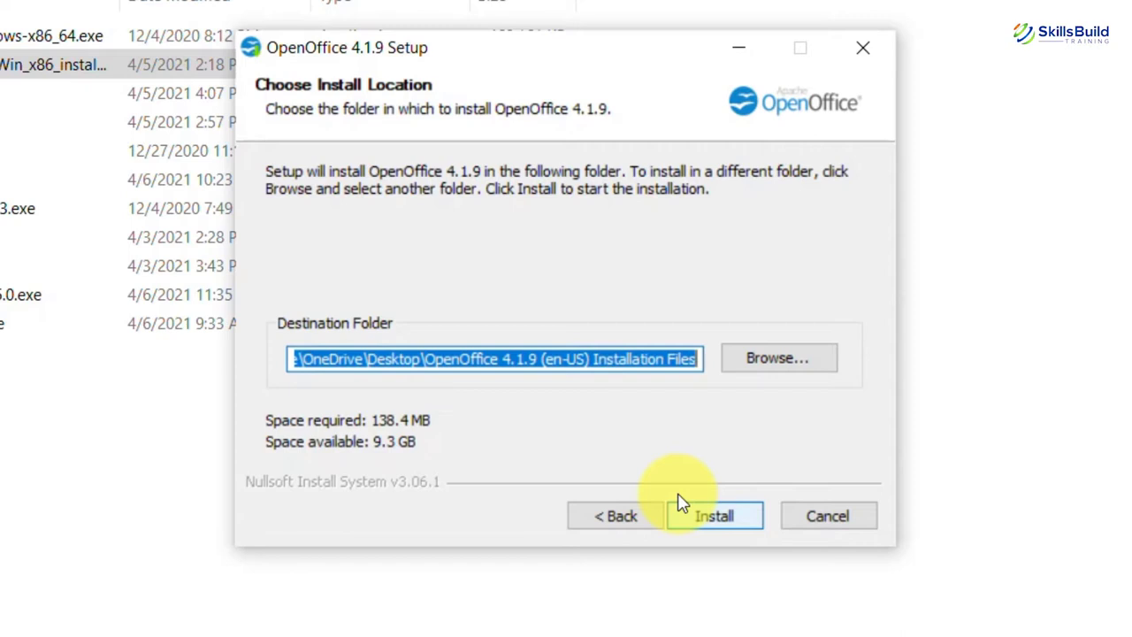
pyautogui.click(769, 357)
pyautogui.click(822, 93)
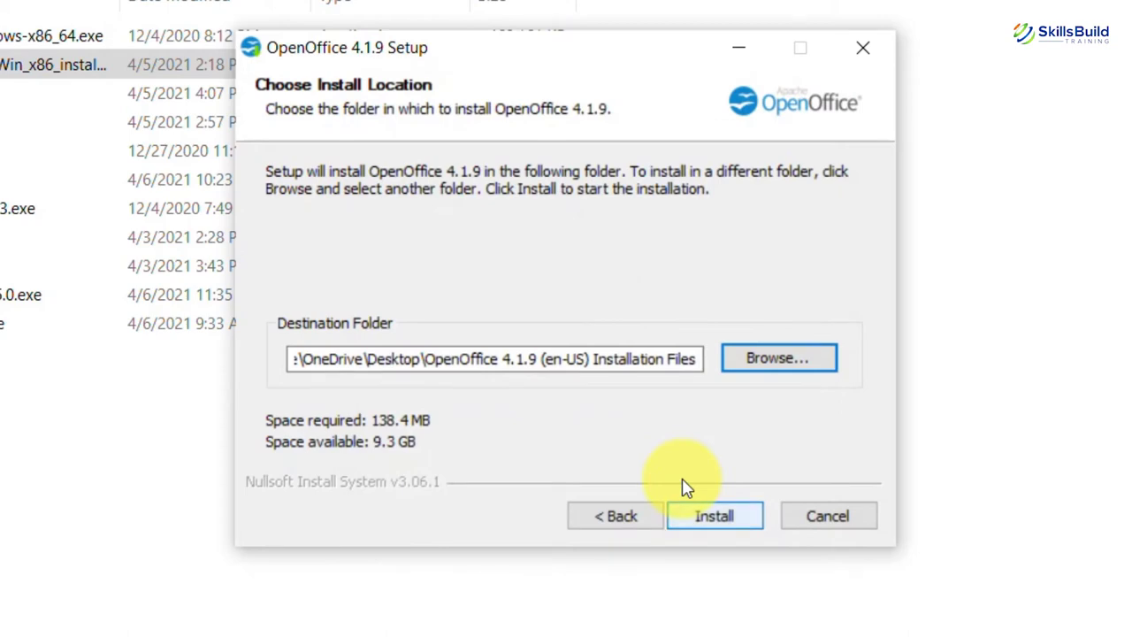
pyautogui.click(715, 517)
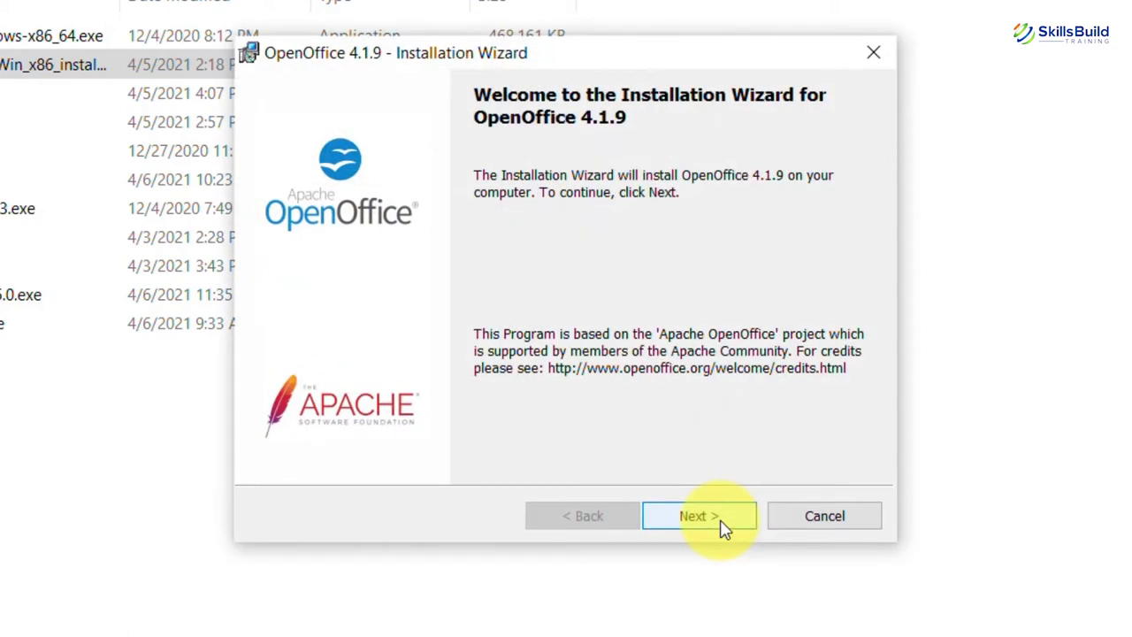
# Proceed through the OpenOffice 4.1.9 installation wizard and install the program with a start link on the desktop.
pyautogui.click(698, 516)
pyautogui.click(699, 516)
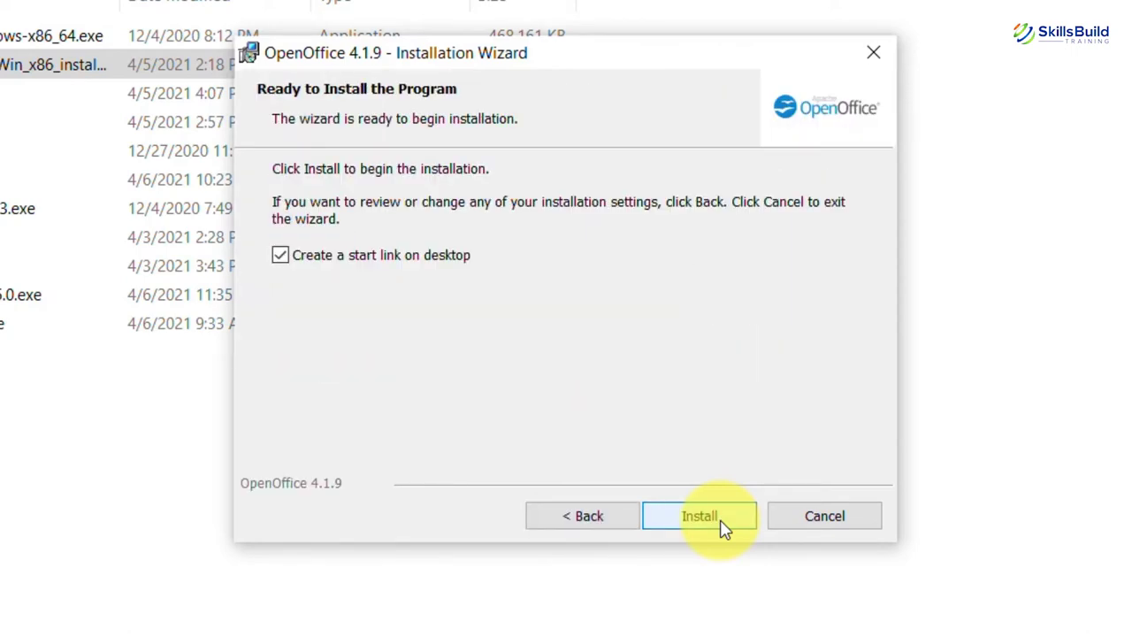
pyautogui.click(721, 523)
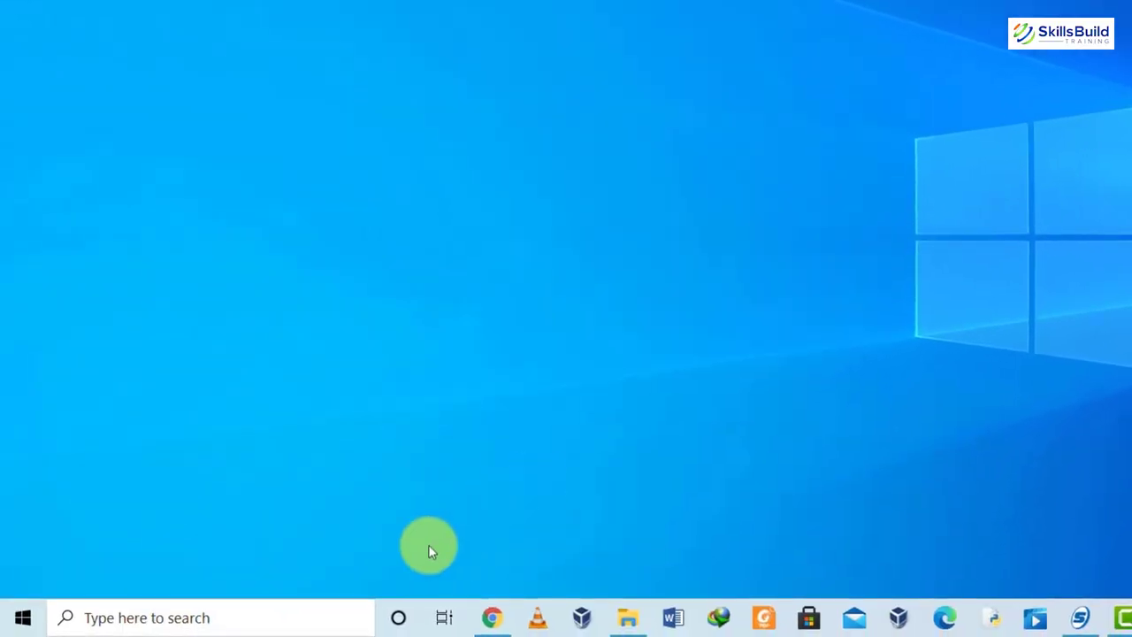
# Search Windows for "open" and launch the main OpenOffice app.
pyautogui.click(313, 616)
pyautogui.write('ope')
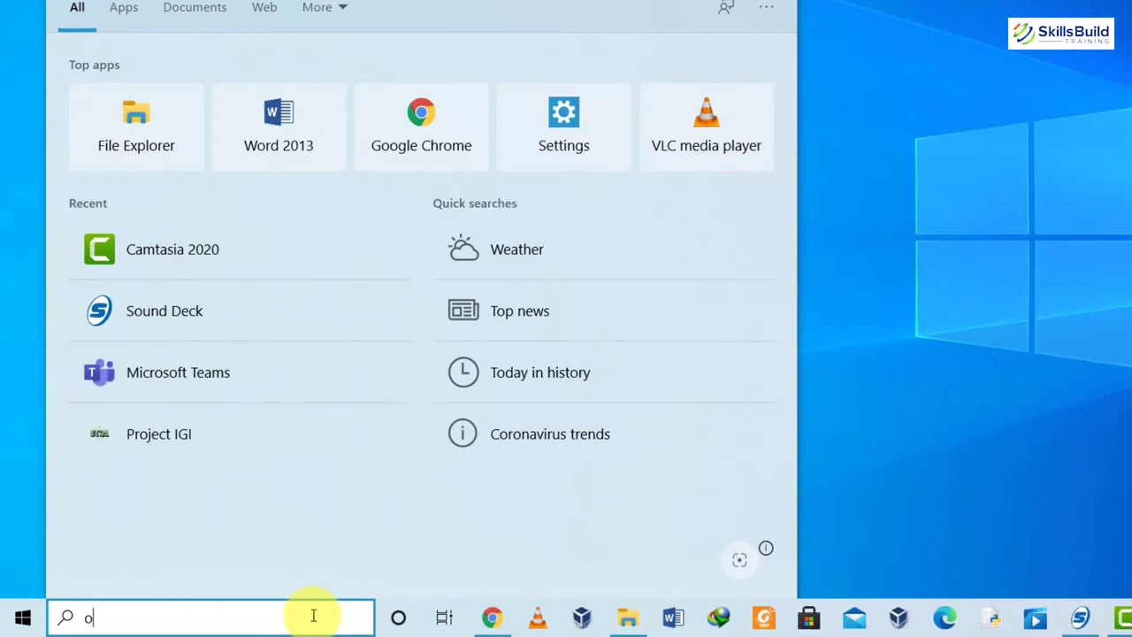
pyautogui.write('n')
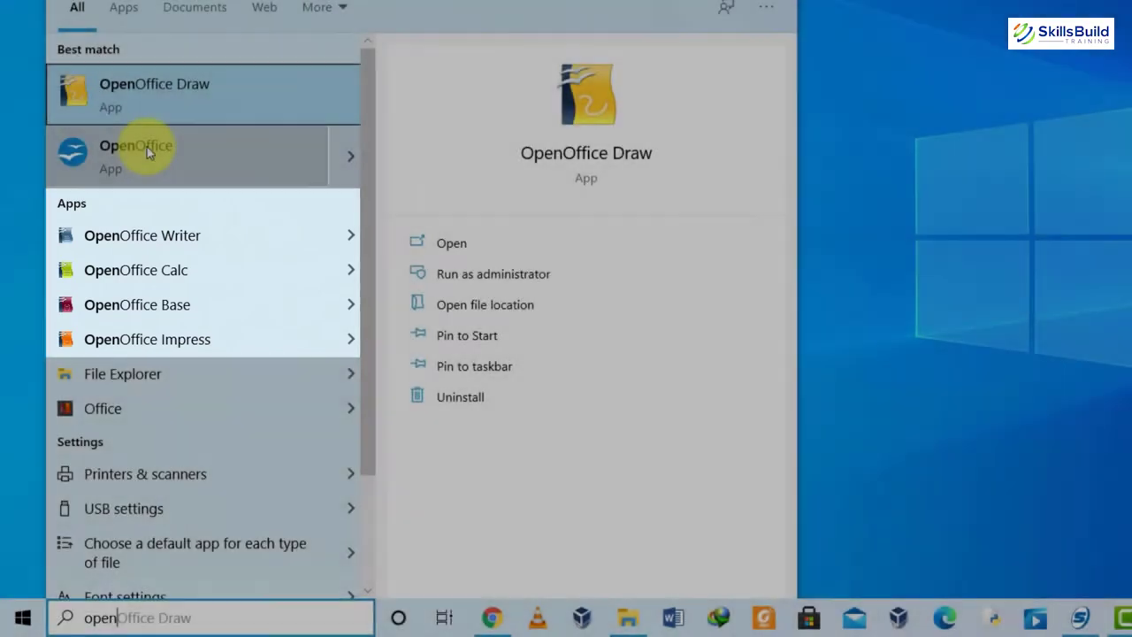
pyautogui.click(147, 151)
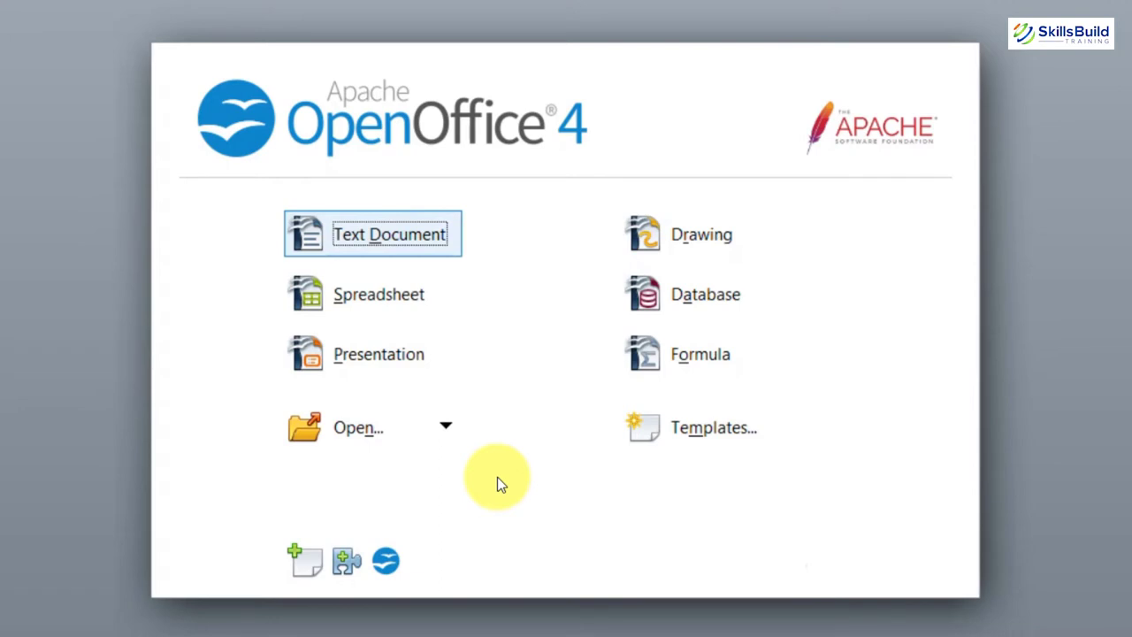
# Create a new text document and write "Hi, today's video is all about microsoft office alternatives".
pyautogui.click(378, 232)
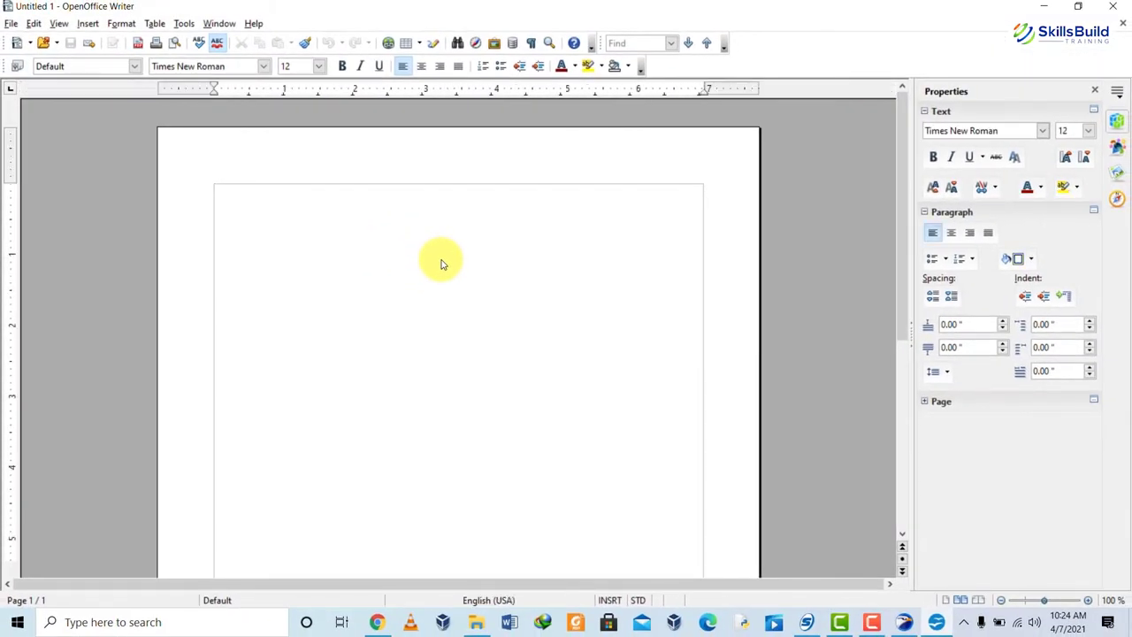
pyautogui.write("Hi, today's vid")
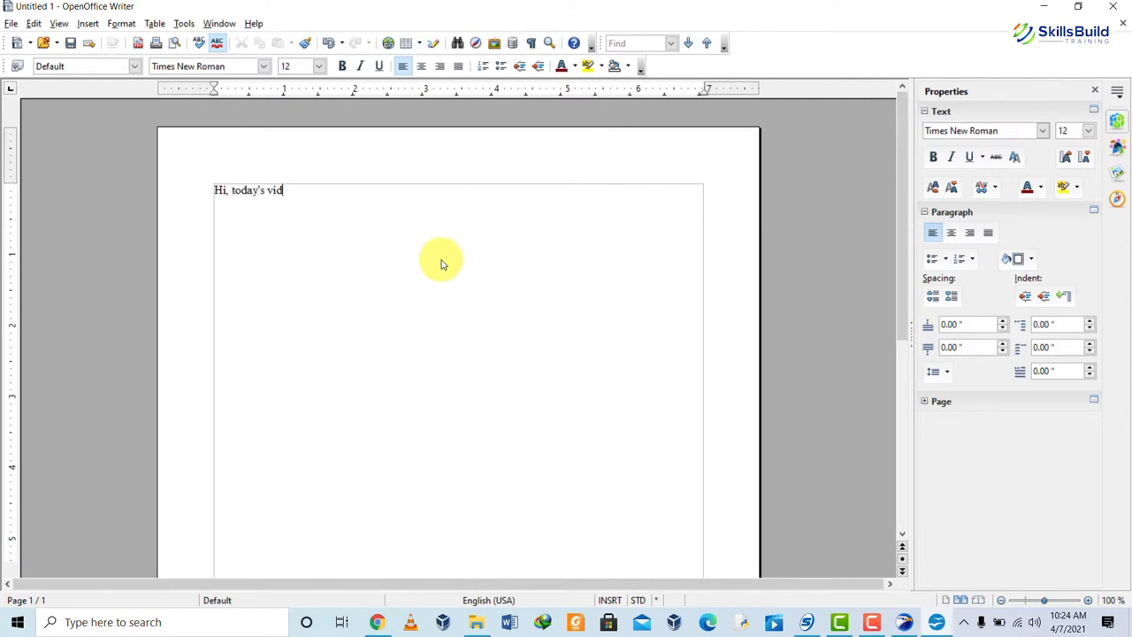
pyautogui.write('eo is all about microsoft o')
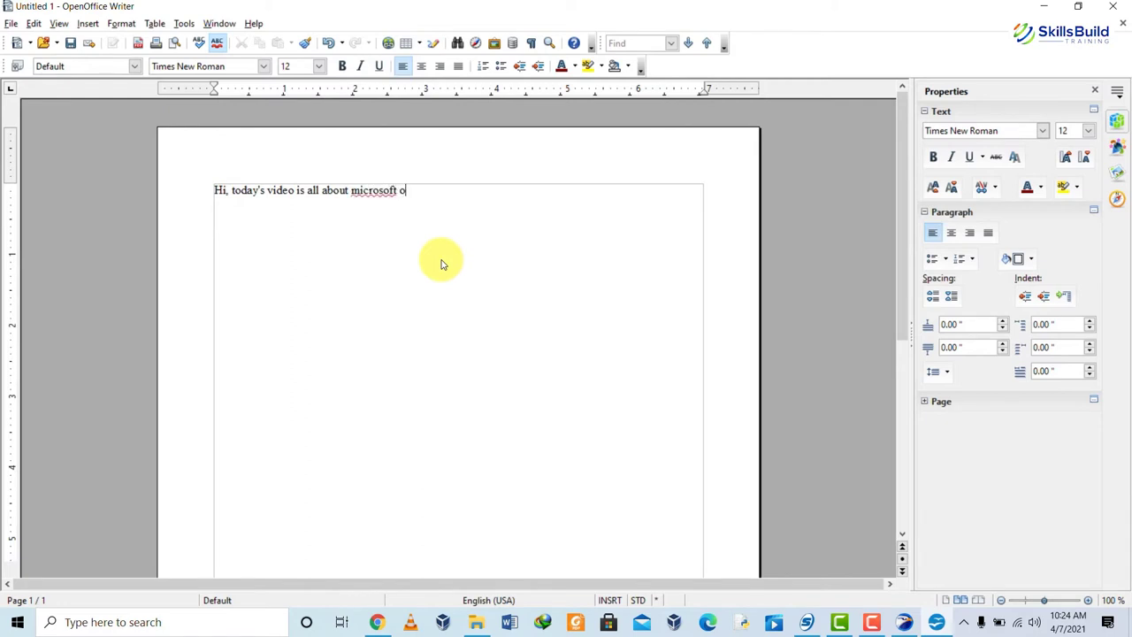
pyautogui.write('ffice alternatives')
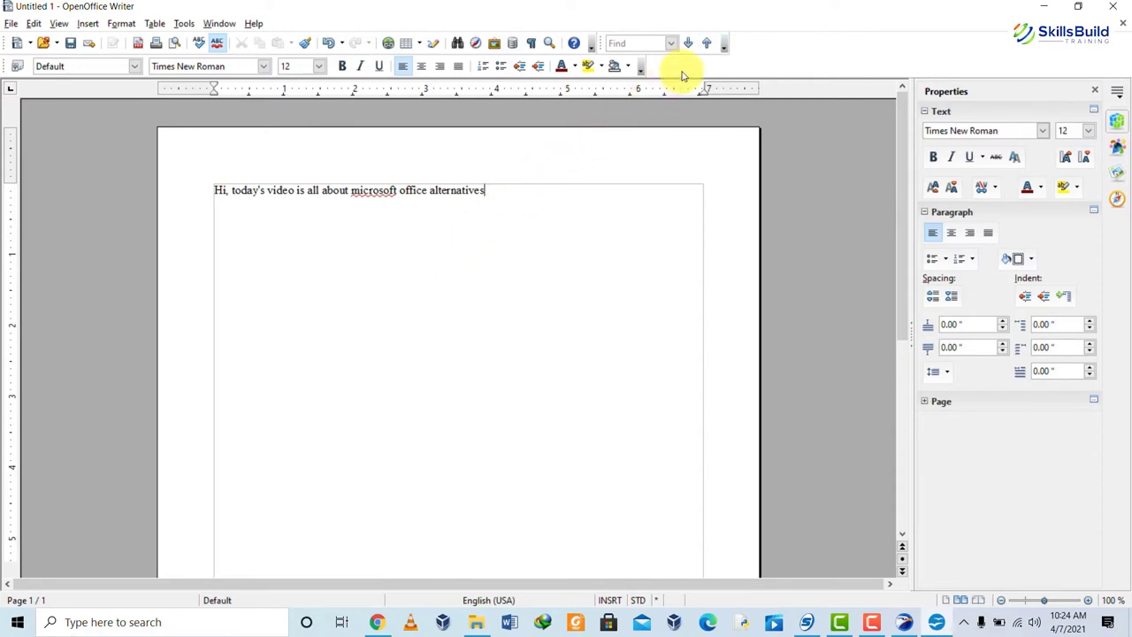
# Correct the spelling of "microsoft" to the suggested "Microsoft" in the sentence.
pyautogui.rightClick(380, 190)
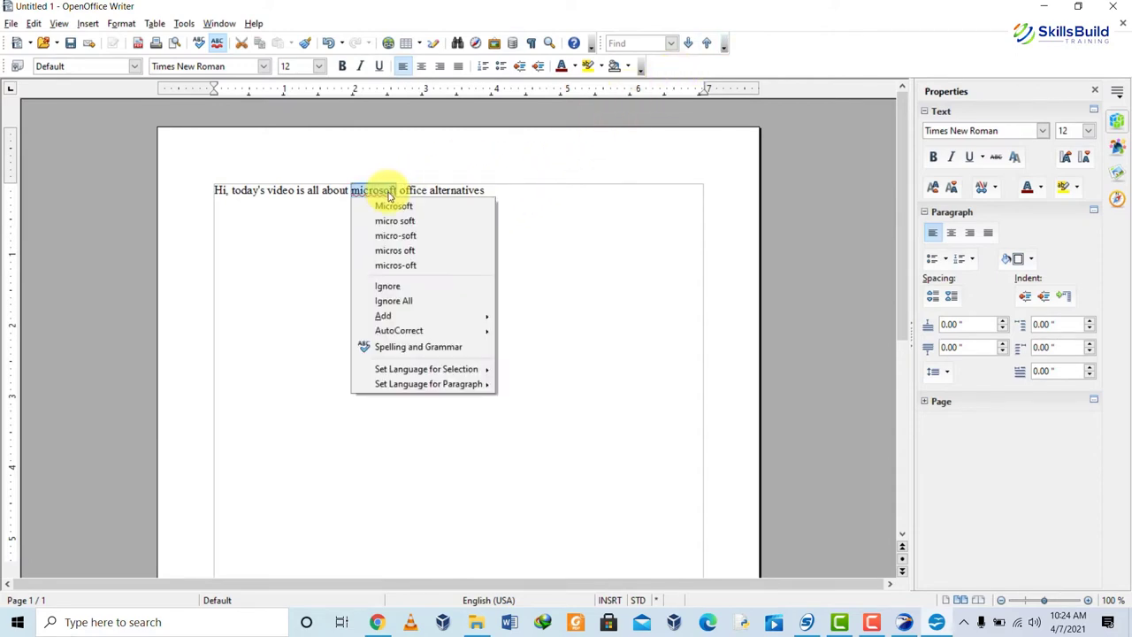
pyautogui.click(393, 205)
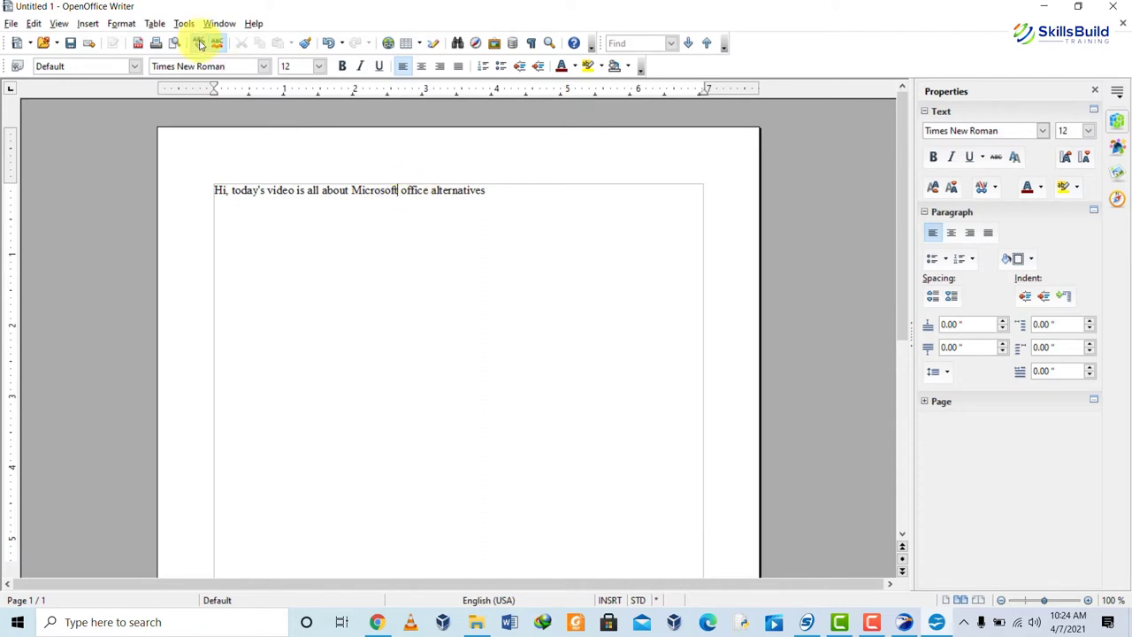
pyautogui.click(121, 24)
pyautogui.press('Escape')
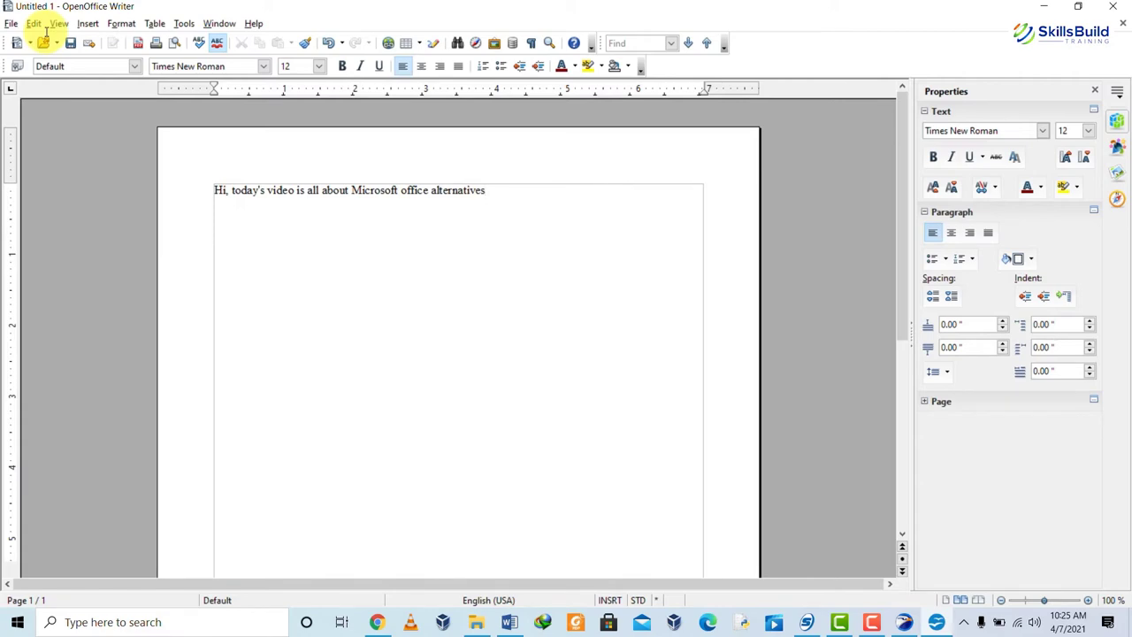
# Switch to Microsoft Word and examine its options for inserting a table, leaving the document without one.
pyautogui.click(510, 622)
pyautogui.click(216, 51)
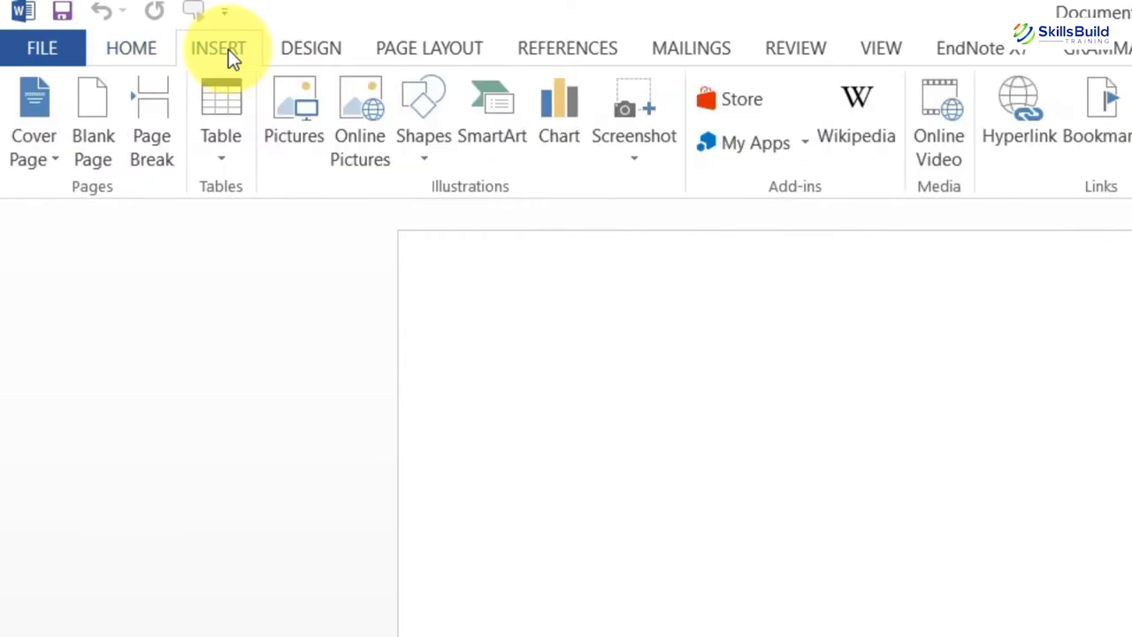
pyautogui.click(225, 141)
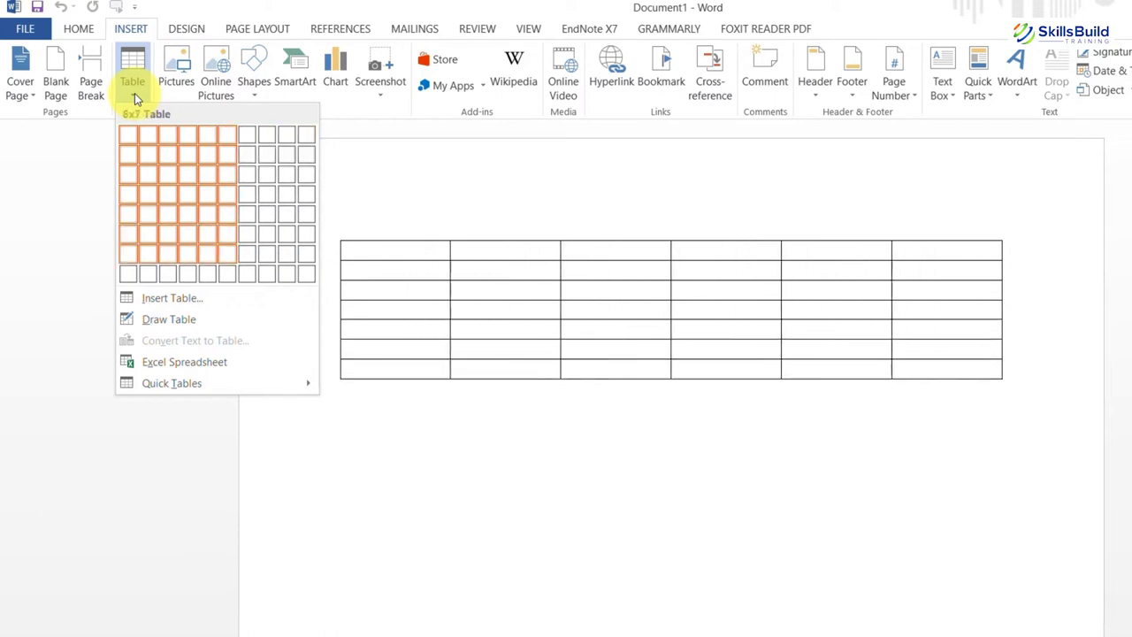
pyautogui.press('Escape')
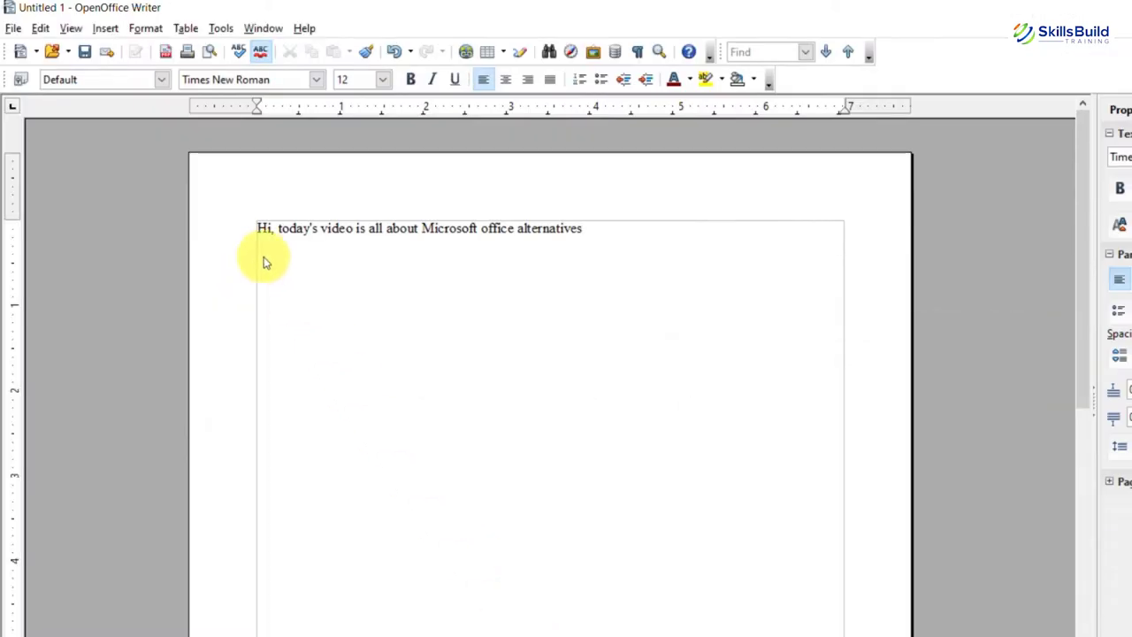
# Switch back to OpenOffice Writer and insert a bordered table with 4 columns and 2 rows below the sentence.
pyautogui.click(106, 28)
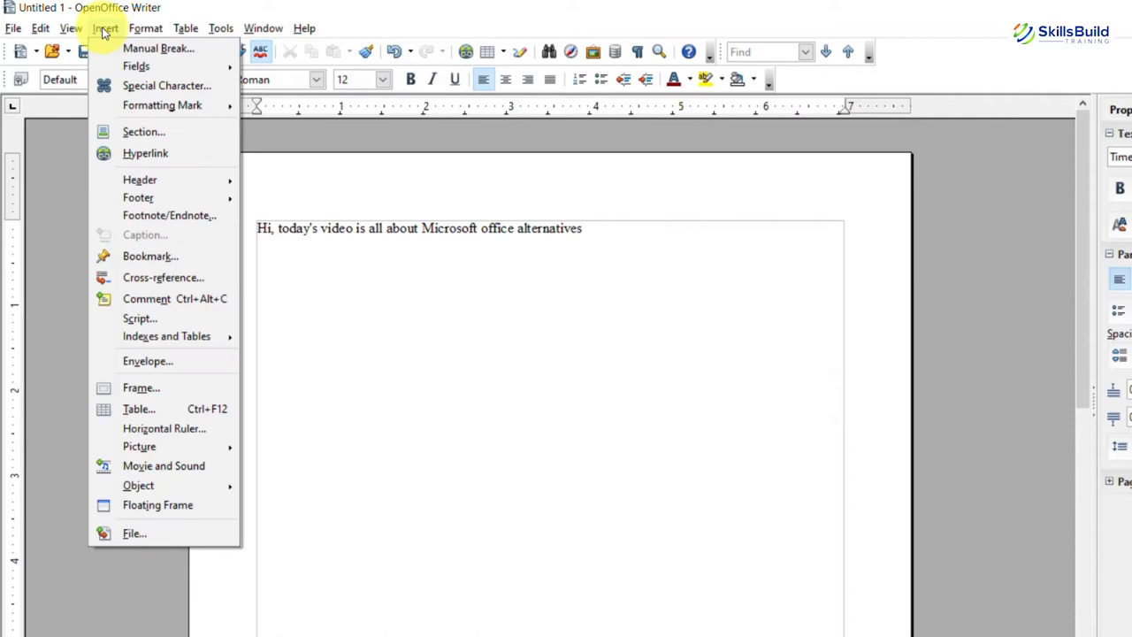
pyautogui.click(184, 410)
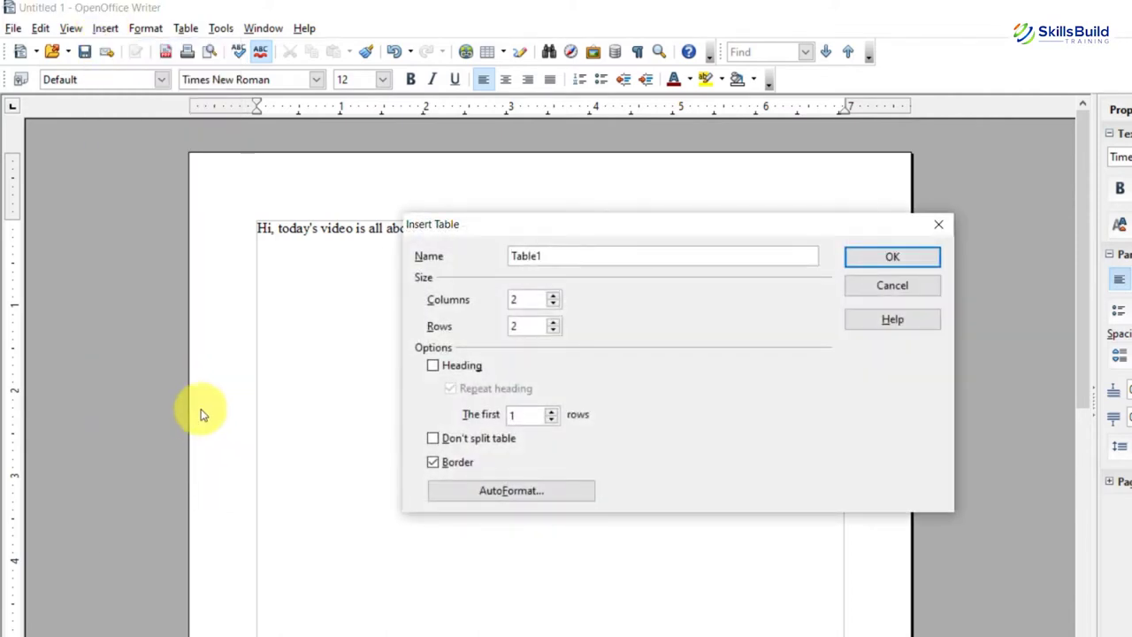
pyautogui.click(554, 304)
pyautogui.click(554, 300)
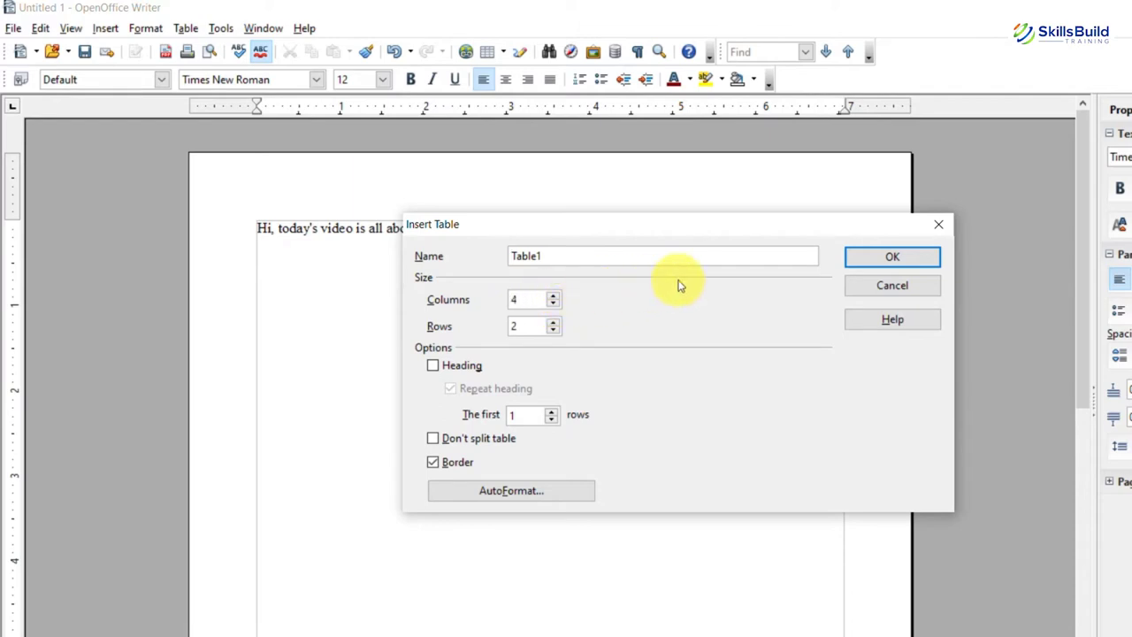
pyautogui.click(893, 255)
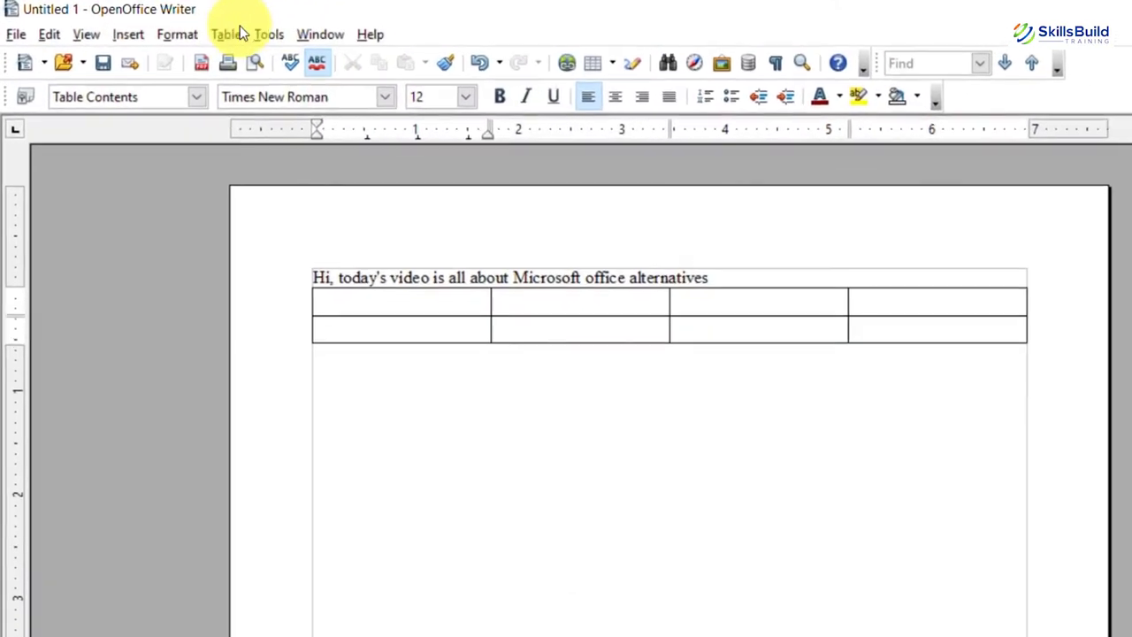
pyautogui.click(155, 23)
pyautogui.moveTo(258, 30)
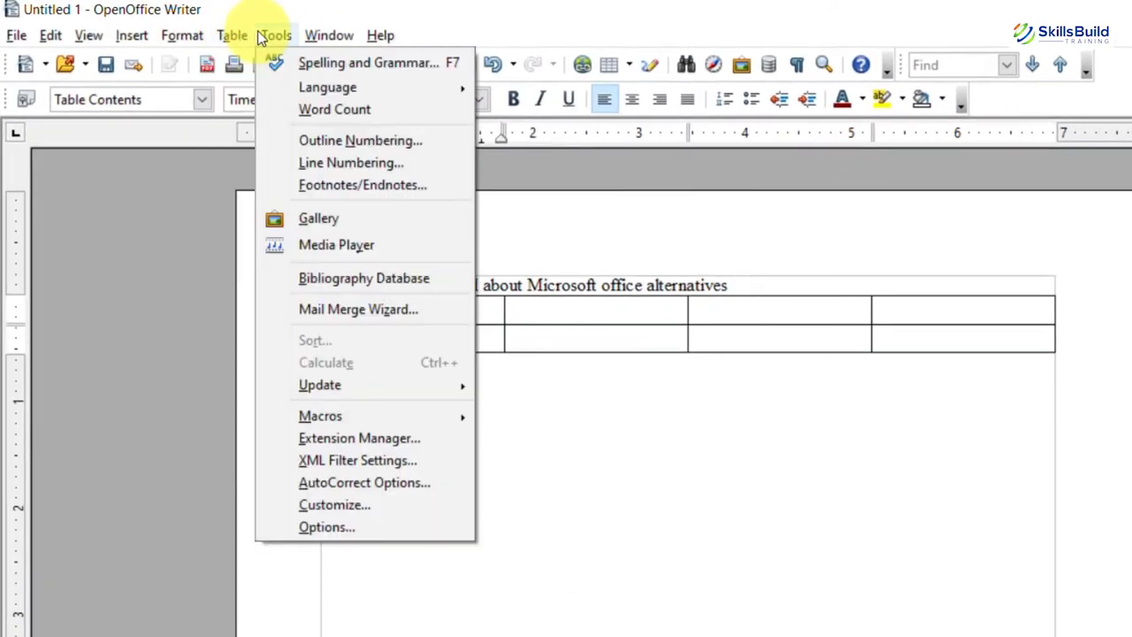
# Look through the commands offered by Writer's menus without changing the document.
pyautogui.press('Right')
pyautogui.press('Right')
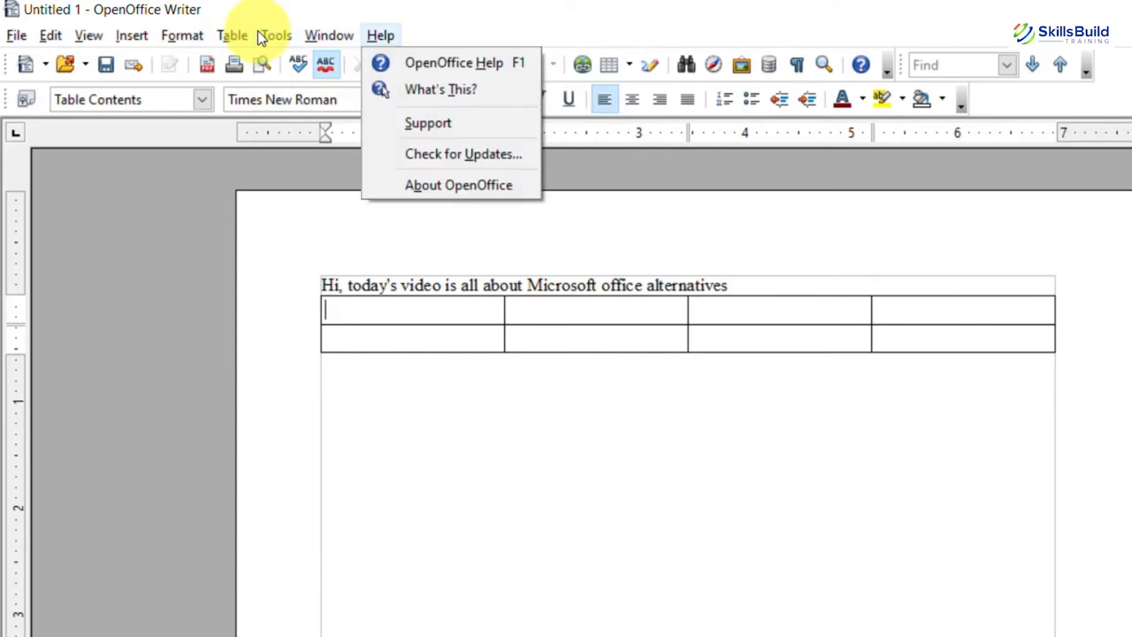
pyautogui.press('Left')
pyautogui.press('Left')
pyautogui.press('Left')
pyautogui.moveTo(21, 35)
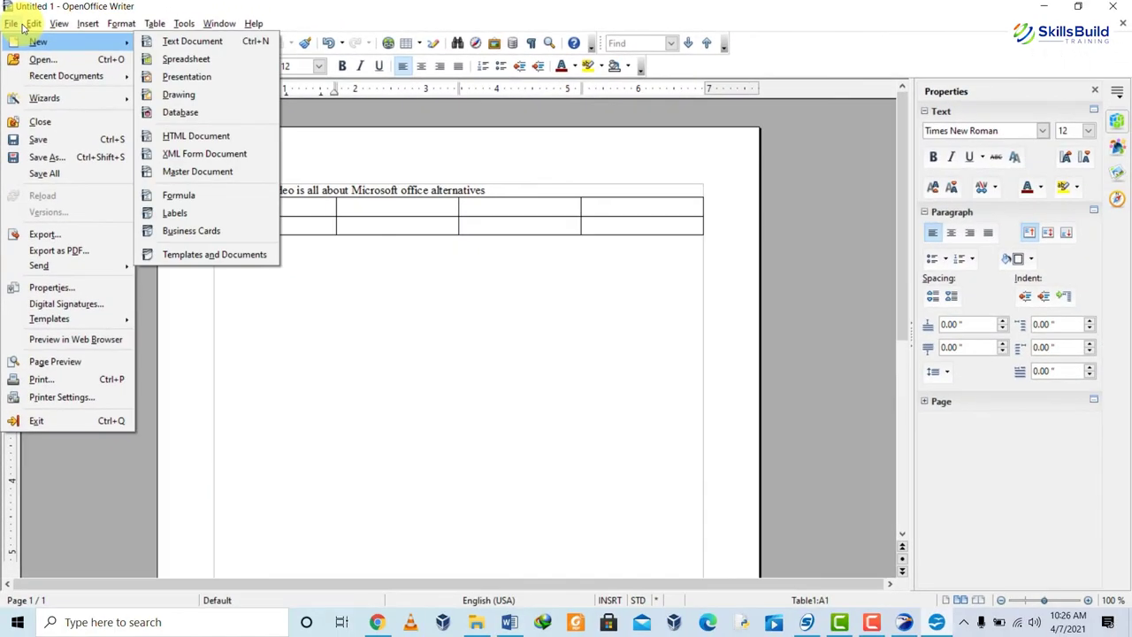
pyautogui.press('Right')
pyautogui.press('Right')
pyautogui.press('Right')
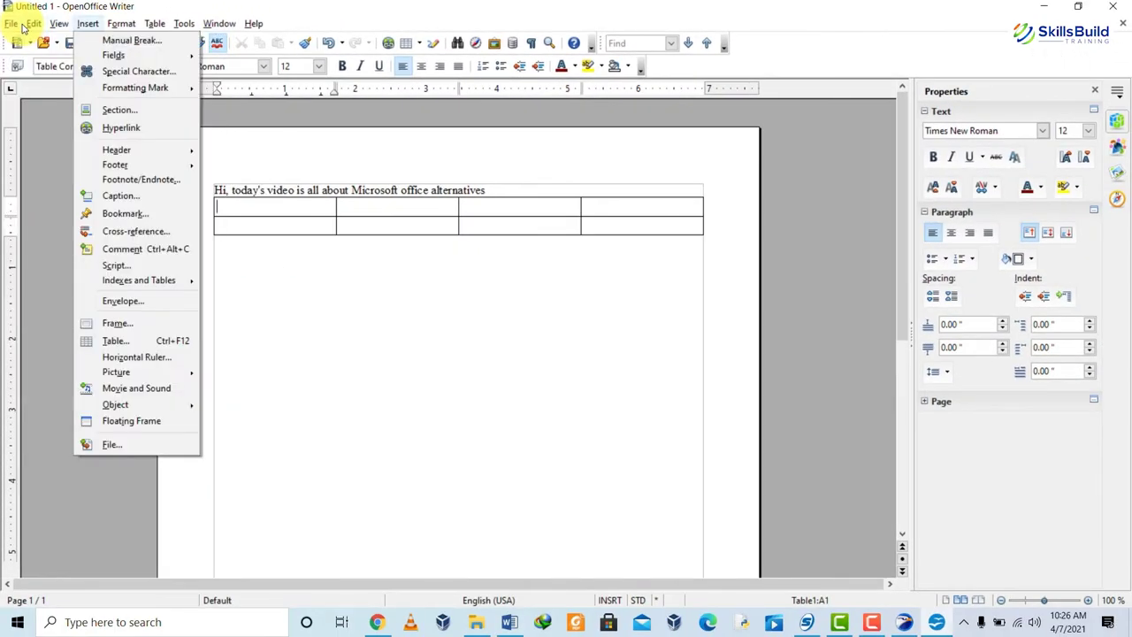
# Search Windows for "open" and launch OpenOffice Calc.
pyautogui.click(247, 620)
pyautogui.write('open')
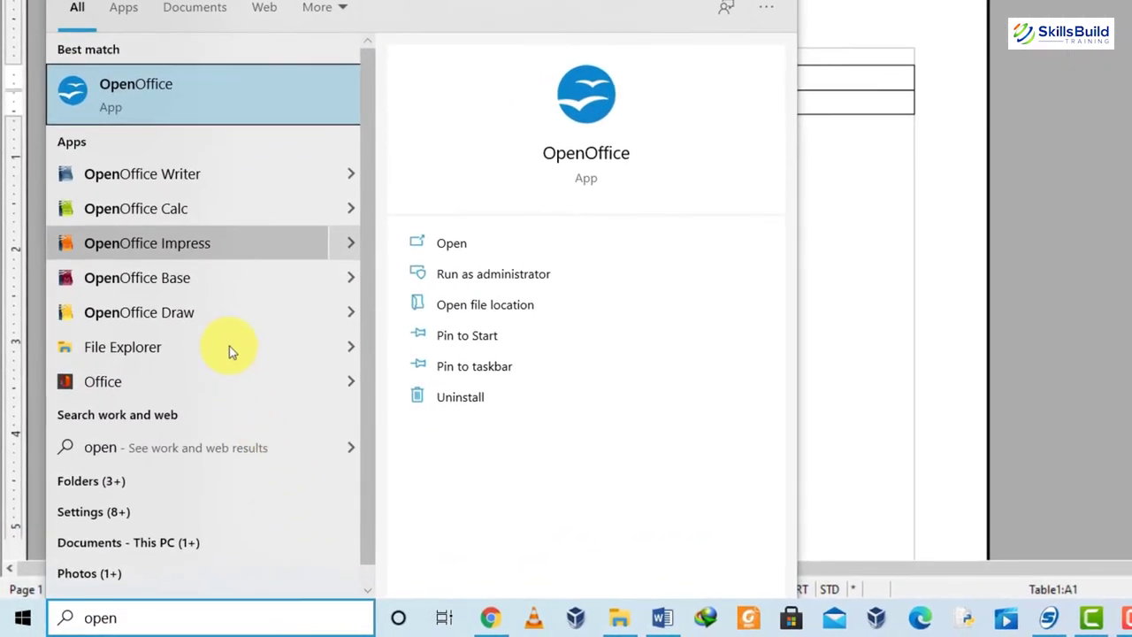
pyautogui.click(185, 220)
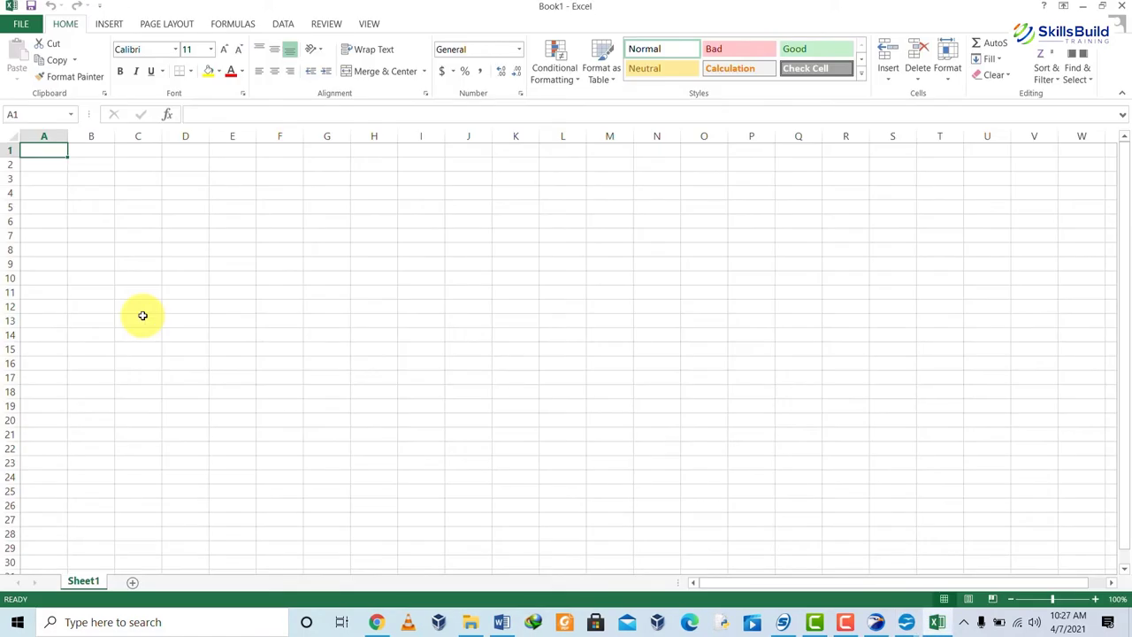
# Compare the blank spreadsheets in Calc and Excel, extending A1 to B1 in Calc and selecting cell F2 in Excel.
pyautogui.hotkey('alt', 'Tab')
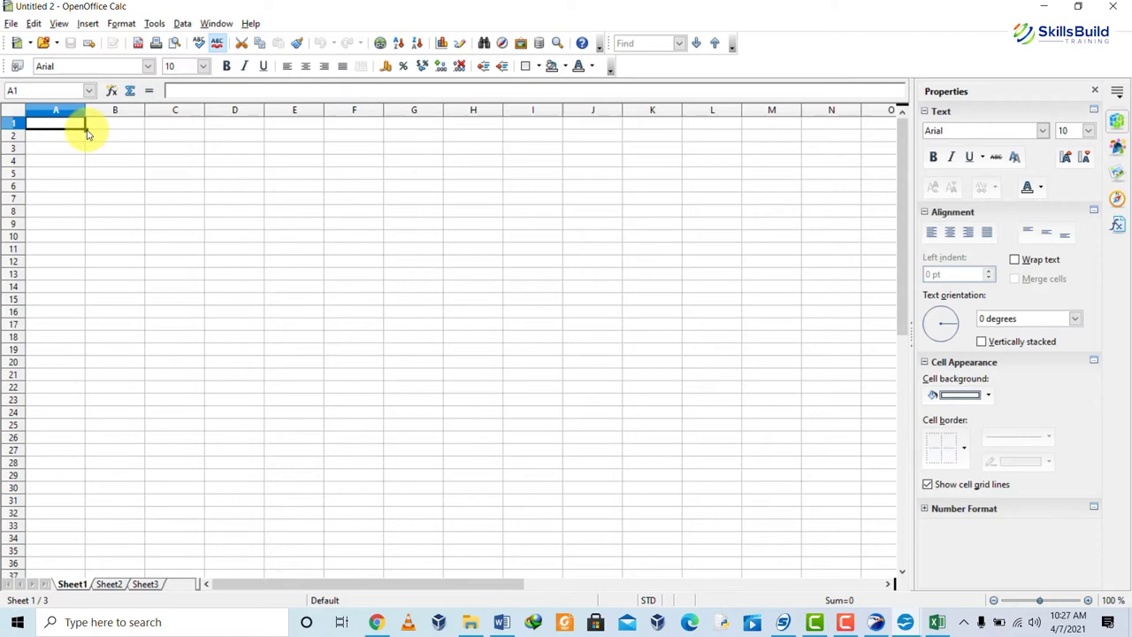
pyautogui.moveTo(88, 128); pyautogui.dragTo(169, 182)
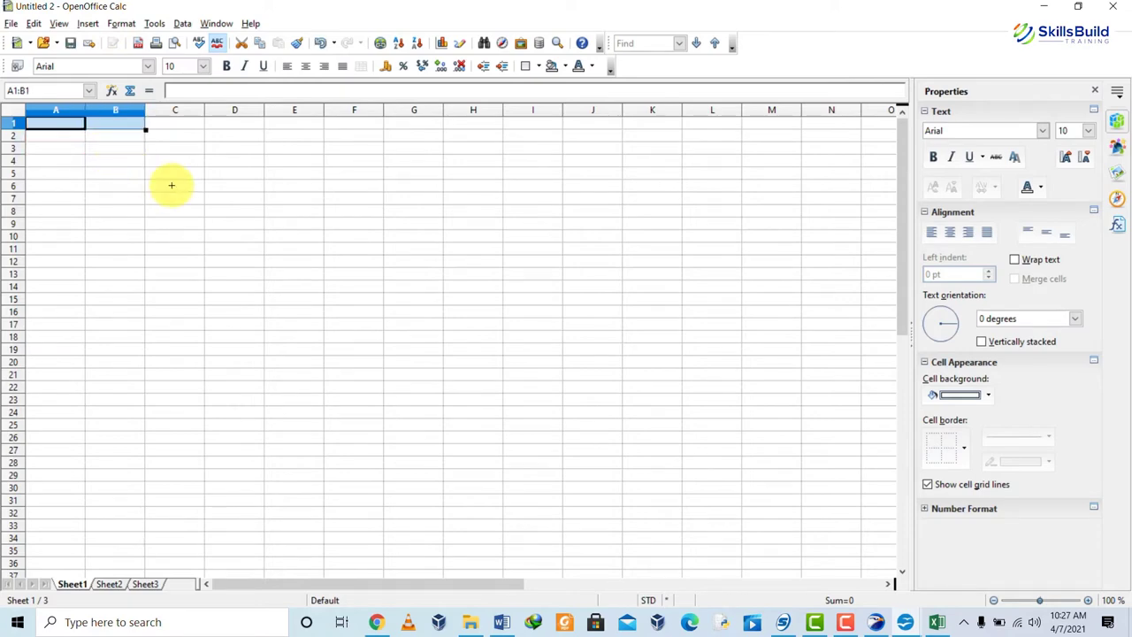
pyautogui.click(62, 122)
pyautogui.hotkey('alt', 'Tab')
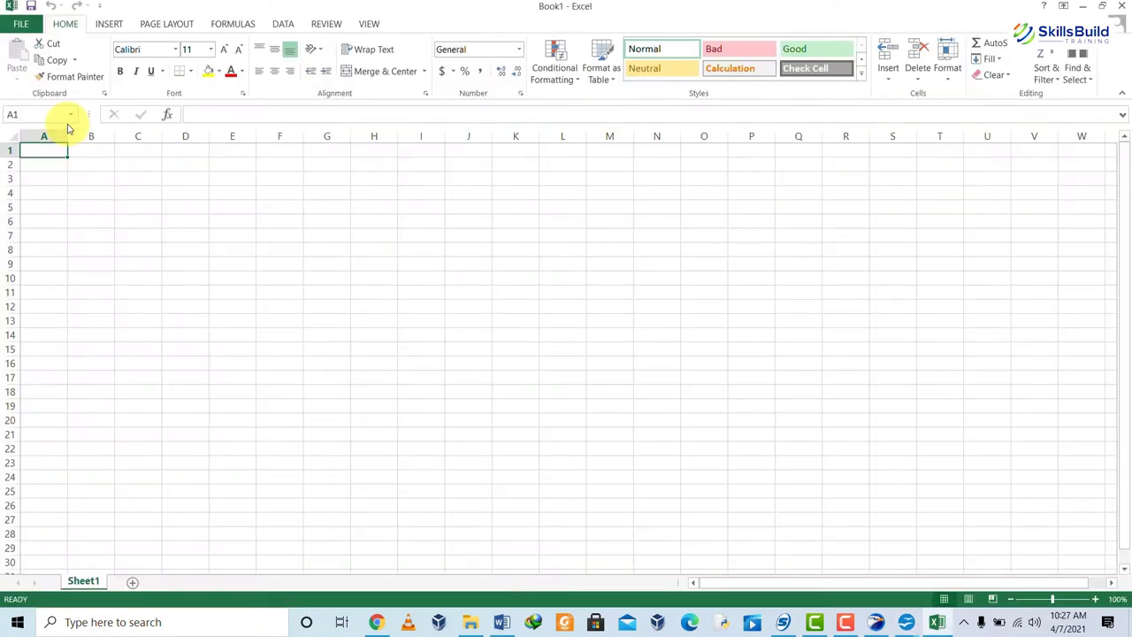
pyautogui.click(273, 163)
pyautogui.hotkey('alt', 'Tab')
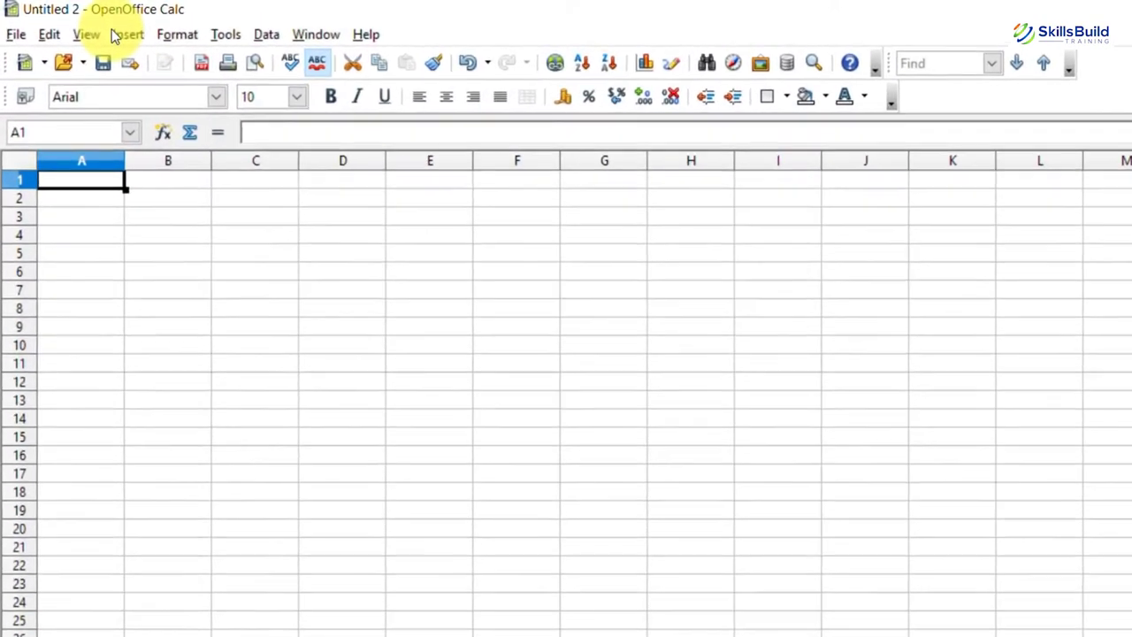
# Examine which kinds of items can be inserted into the Calc spreadsheet.
pyautogui.click(81, 23)
pyautogui.press('Down')
pyautogui.press('Down')
pyautogui.press('Down')
pyautogui.press('Down')
pyautogui.press('Down')
pyautogui.press('Down')
pyautogui.press('Down')
pyautogui.press('Down')
pyautogui.press('Down')
pyautogui.press('Down')
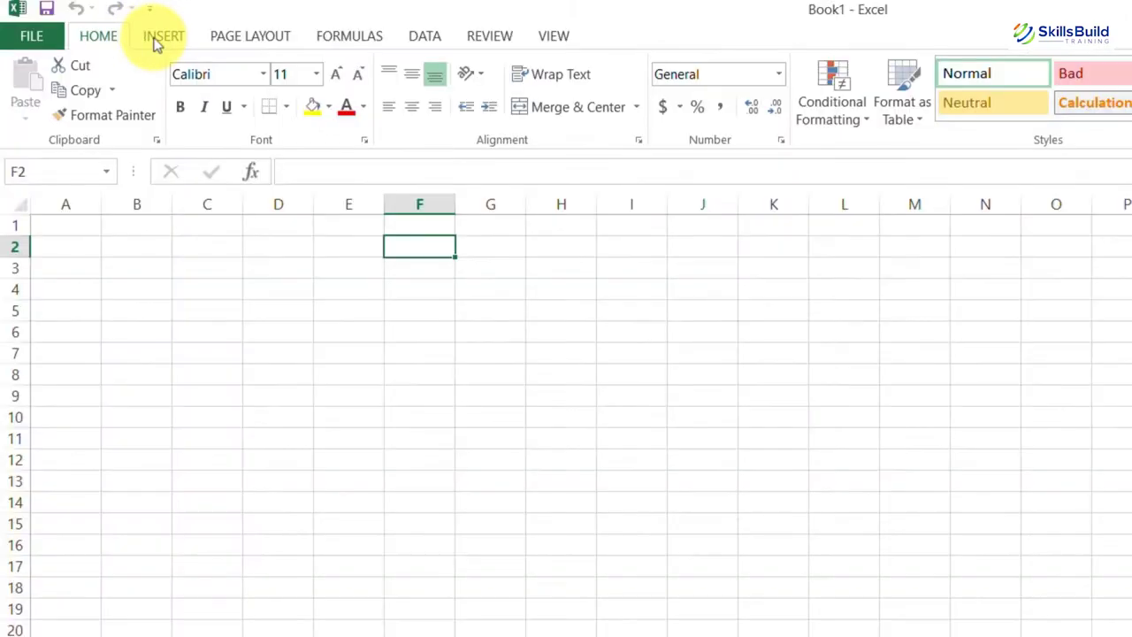
# View Excel's insert options and compare them with the ones in Calc, without inserting anything.
pyautogui.click(164, 40)
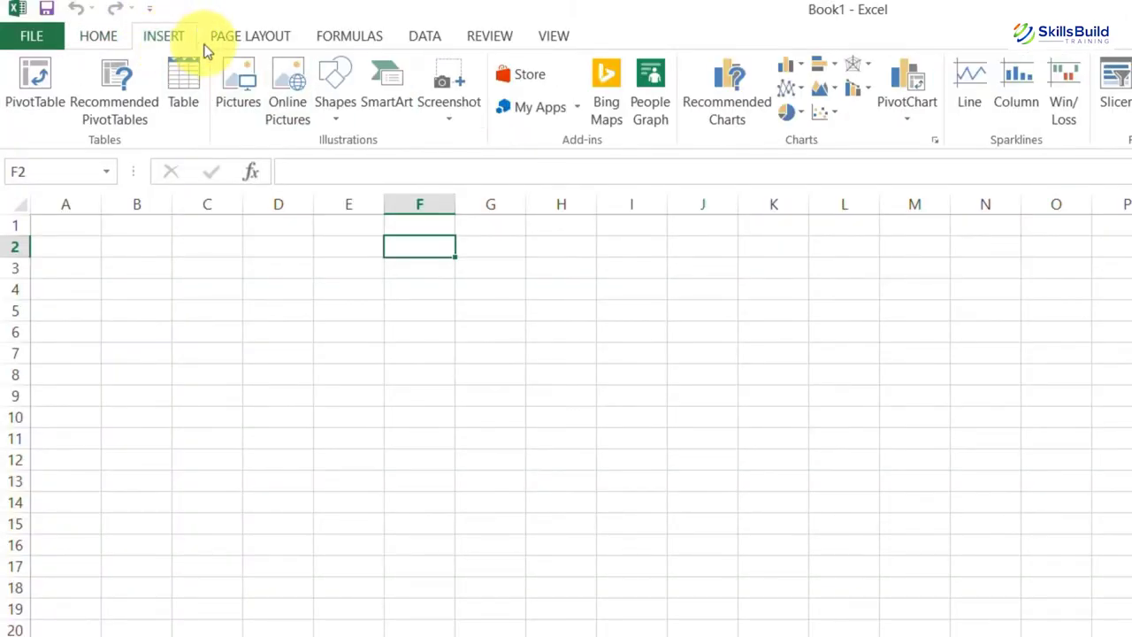
pyautogui.press('alt')
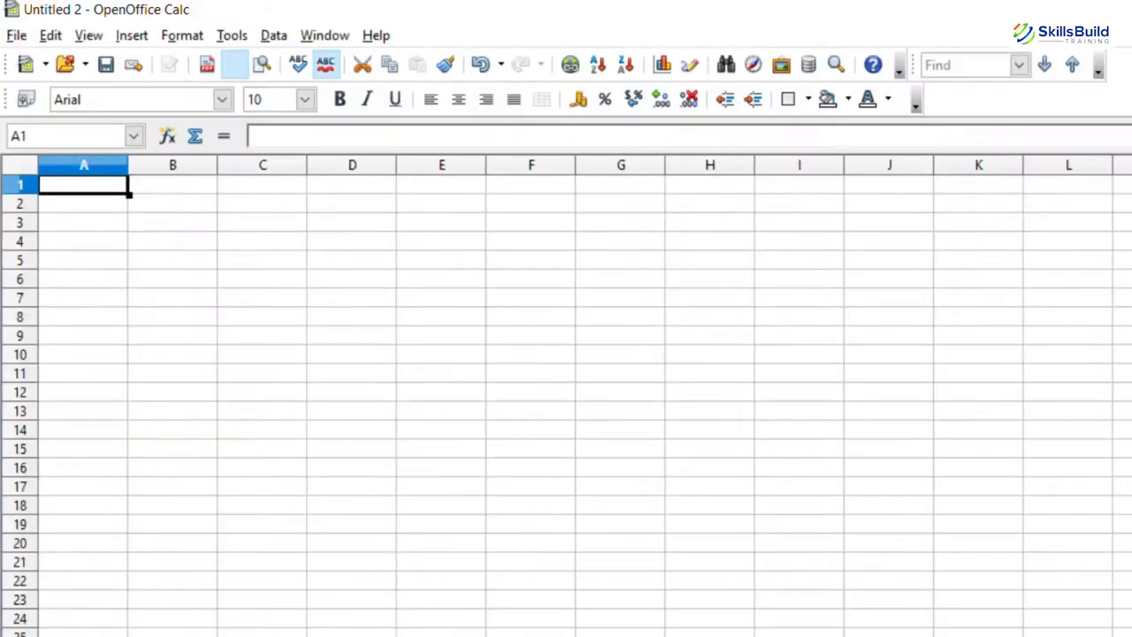
pyautogui.click(141, 35)
pyautogui.press('Down')
pyautogui.press('Down')
pyautogui.press('Down')
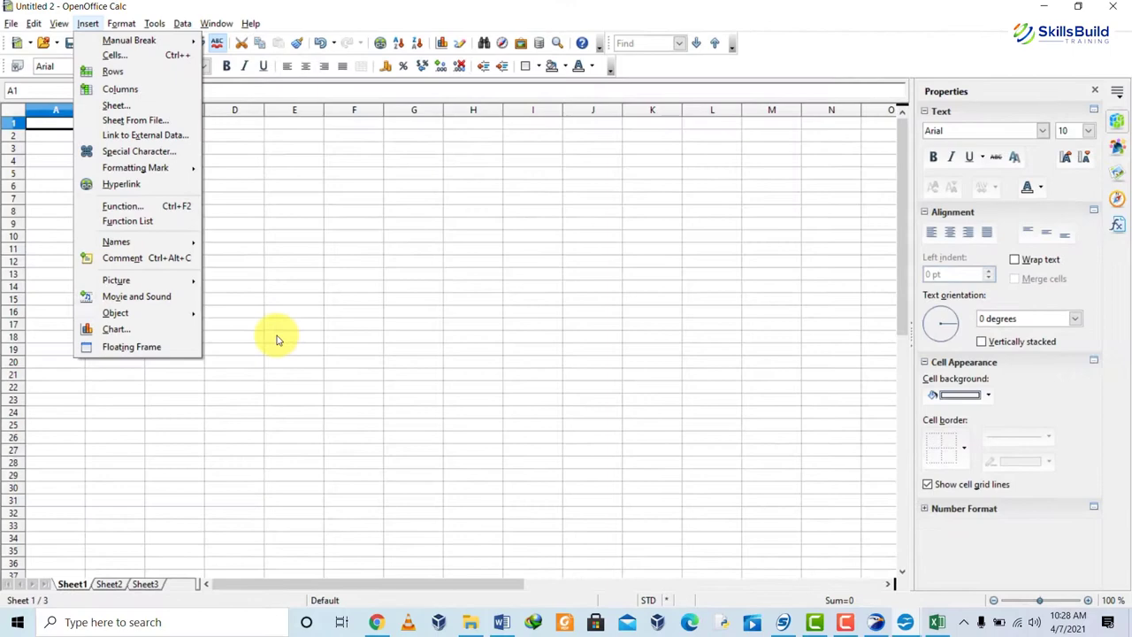
pyautogui.click(277, 339)
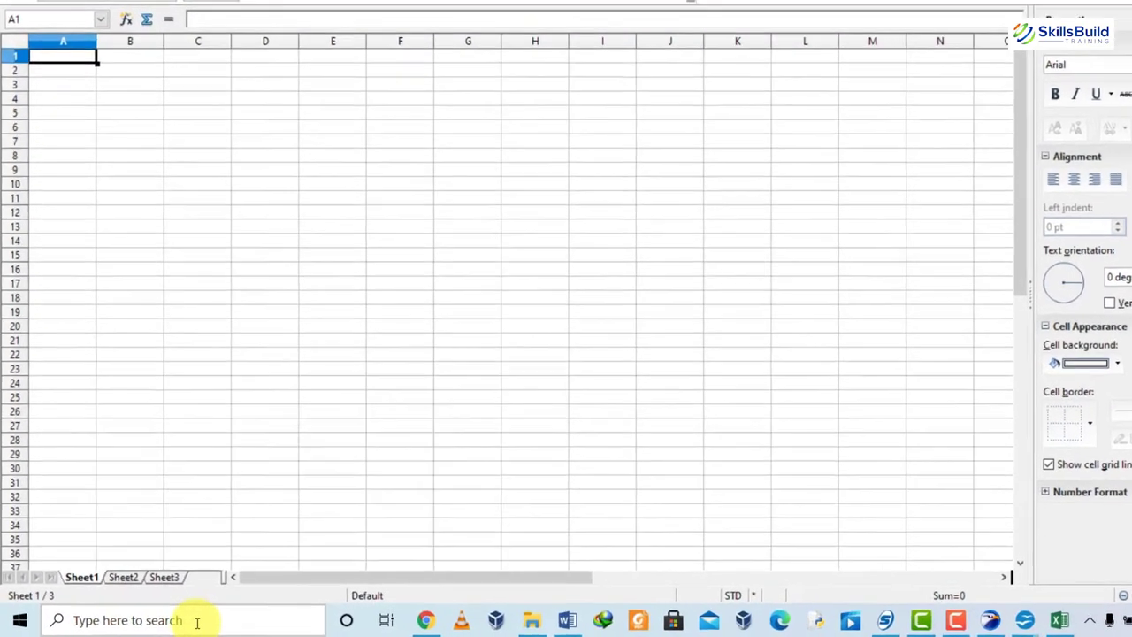
# Search Windows for "open" and launch OpenOffice Impress.
pyautogui.click(176, 623)
pyautogui.write('open')
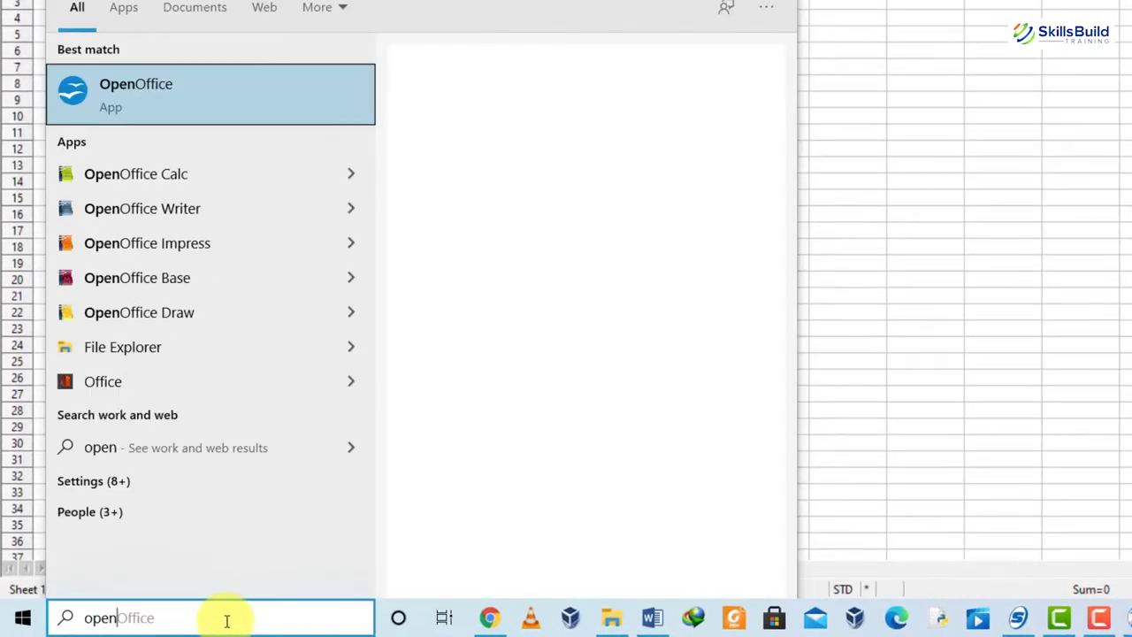
pyautogui.press('Down')
pyautogui.press('Down')
pyautogui.press('Down')
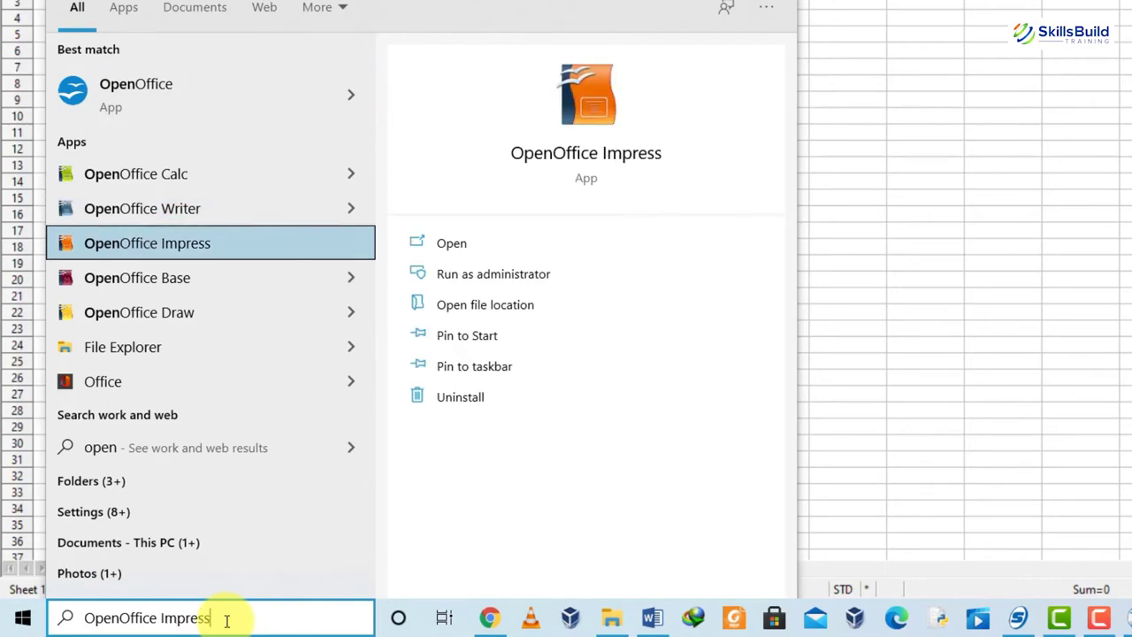
pyautogui.press('Return')
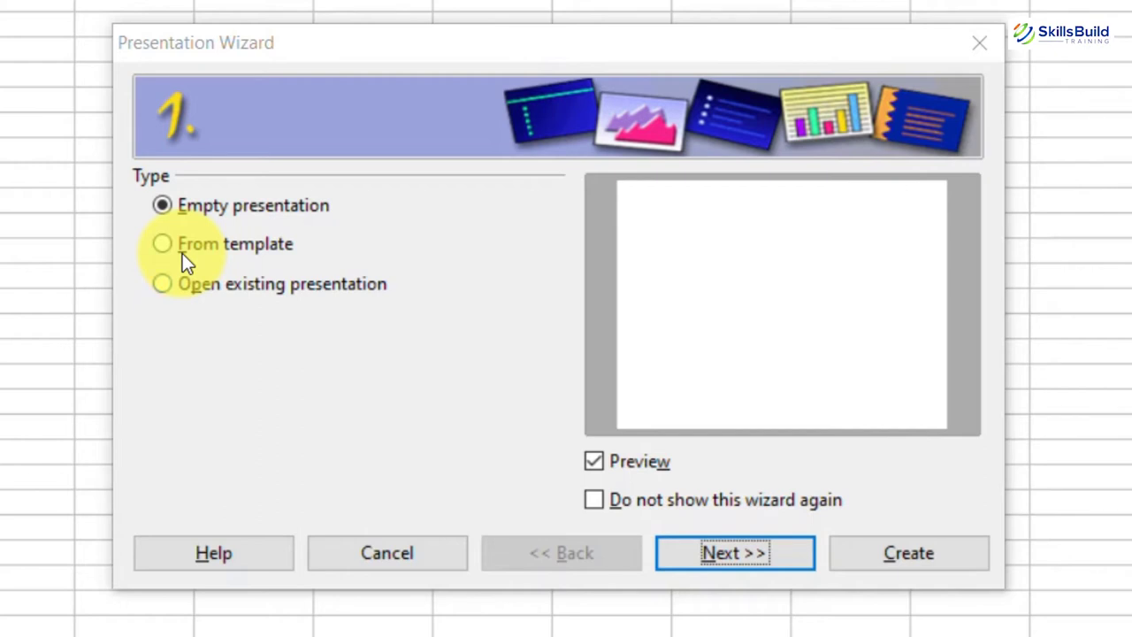
# Base the new presentation on a template, using the Introducing a New Product design from Presentations and the Original output medium.
pyautogui.click(164, 246)
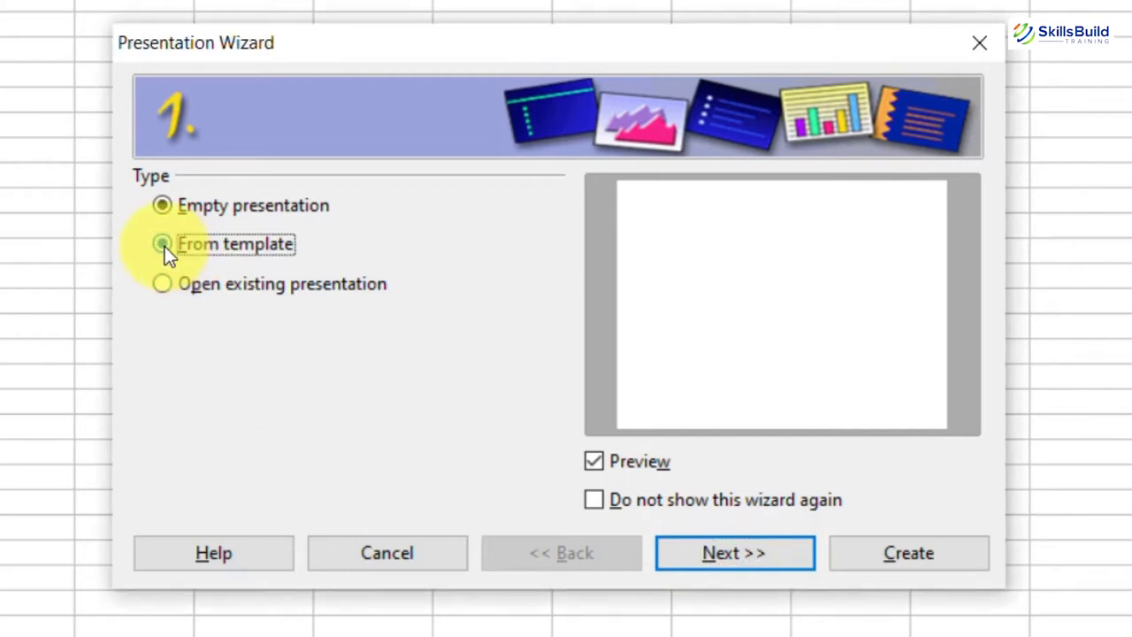
pyautogui.click(775, 550)
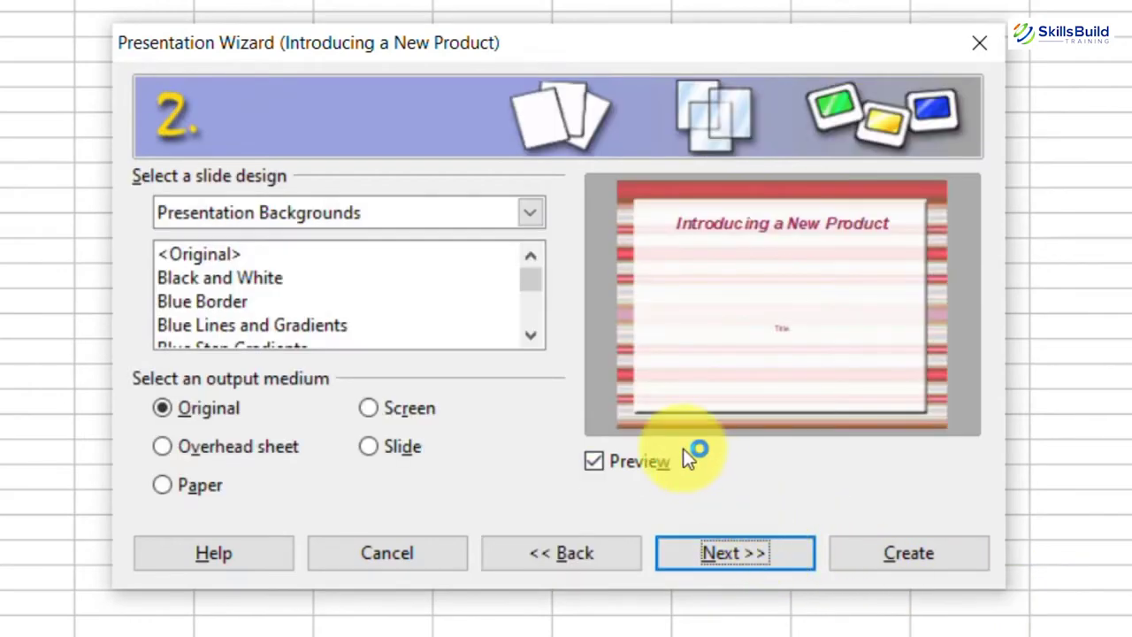
pyautogui.moveTo(532, 281)
pyautogui.mouseDown()
pyautogui.moveTo(534, 309)
pyautogui.moveTo(530, 272)
pyautogui.mouseUp()
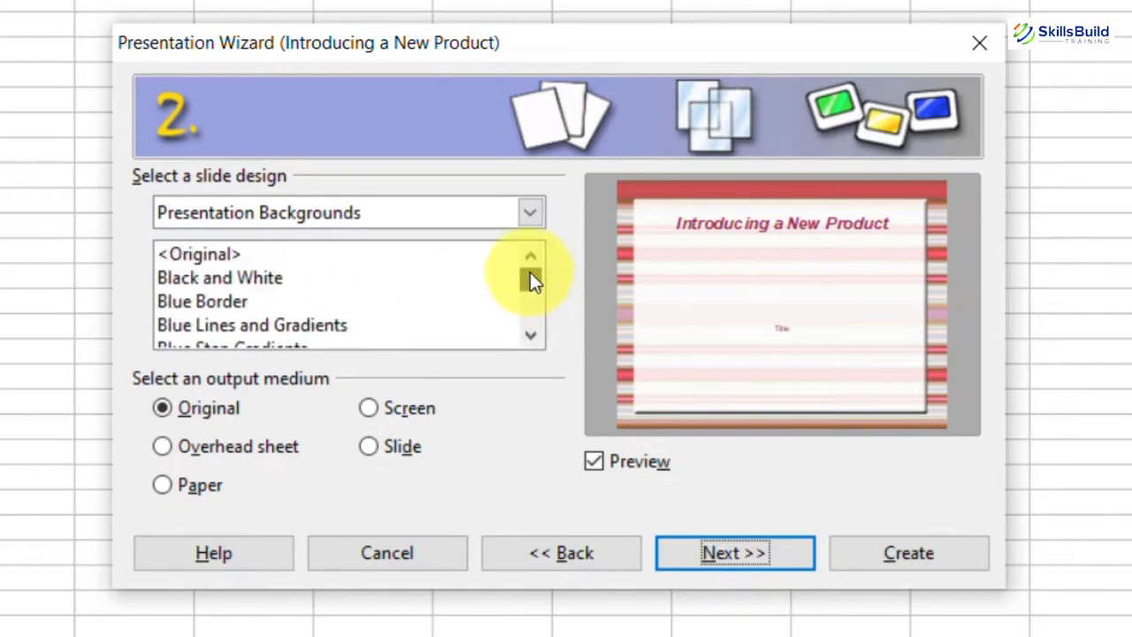
pyautogui.click(526, 218)
pyautogui.click(525, 219)
pyautogui.click(526, 220)
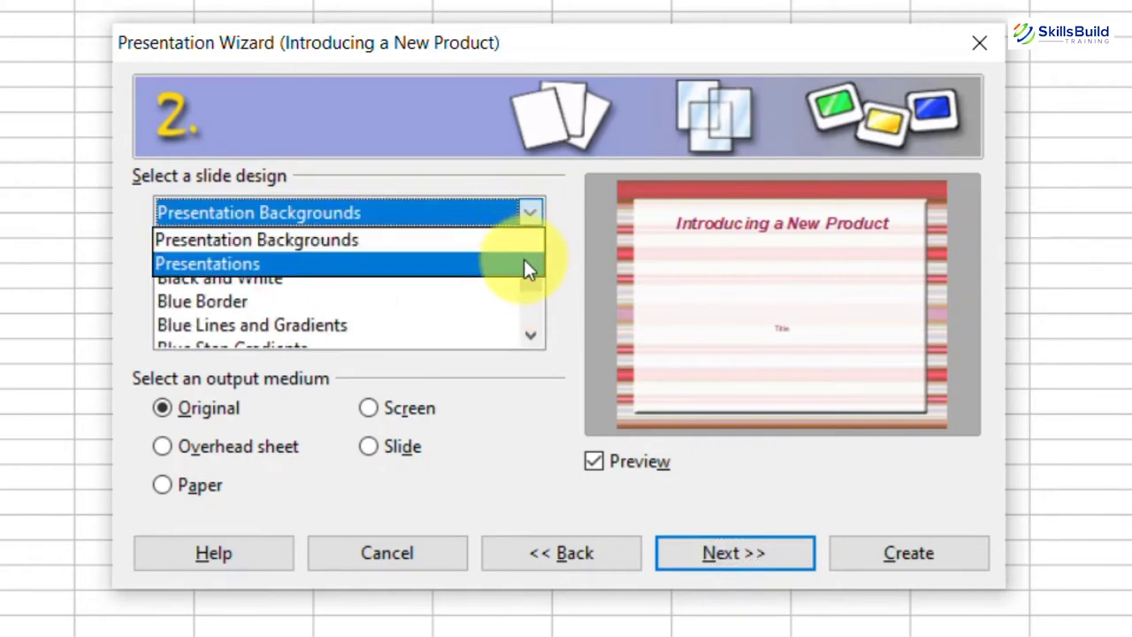
pyautogui.click(524, 261)
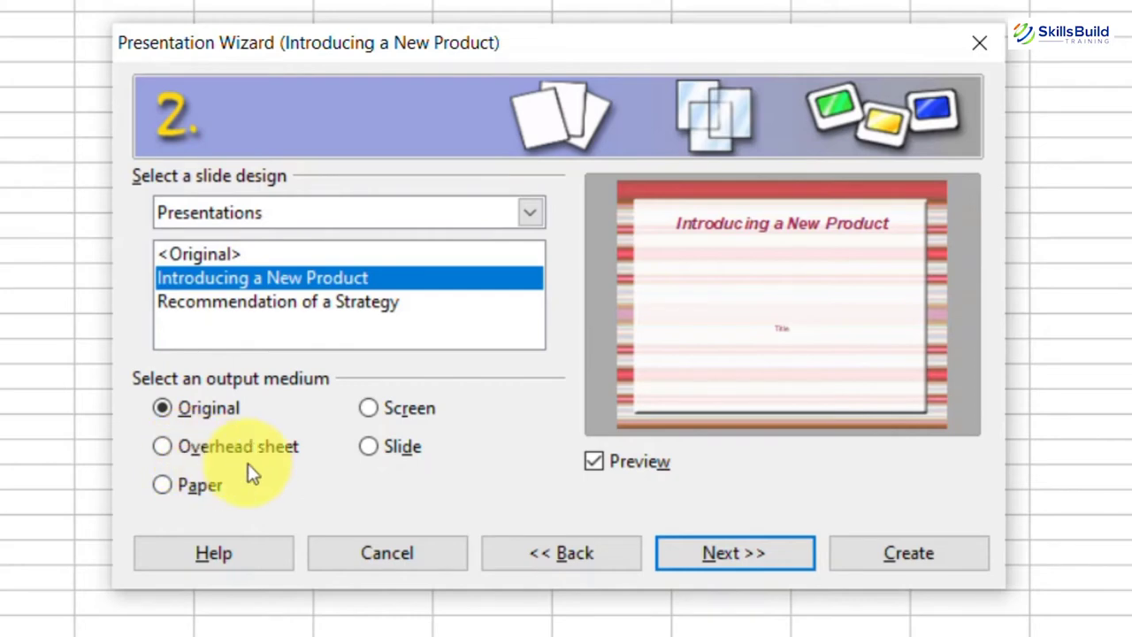
pyautogui.click(746, 555)
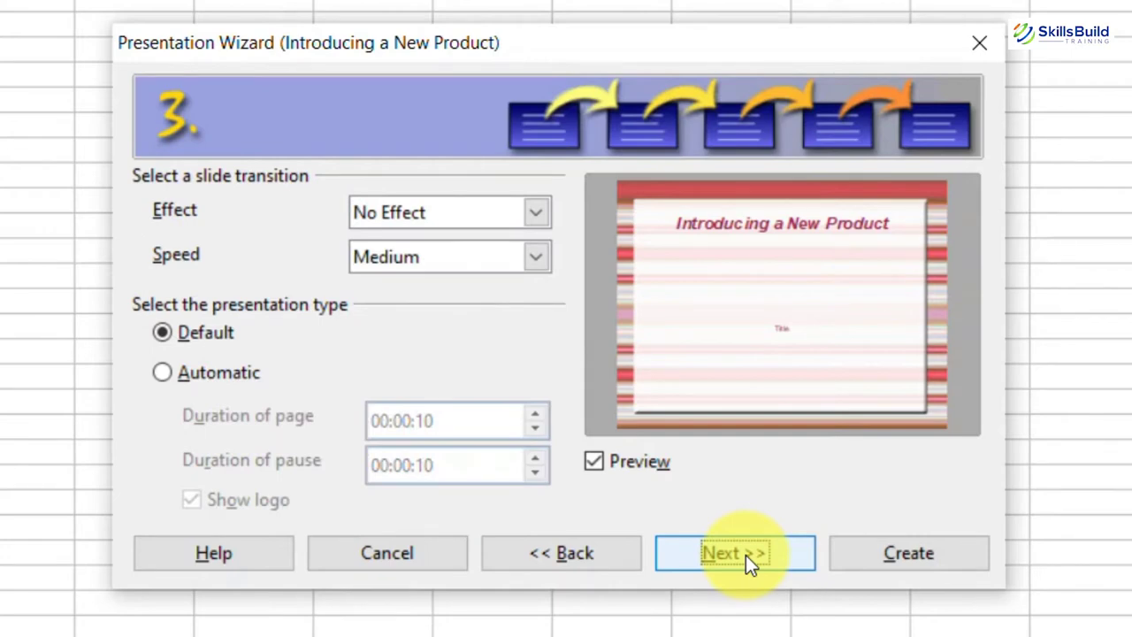
# Browse the available slide transition effects and speeds, keeping No Effect and Medium.
pyautogui.click(533, 212)
pyautogui.press('Down')
pyautogui.press('Down')
pyautogui.press('Down')
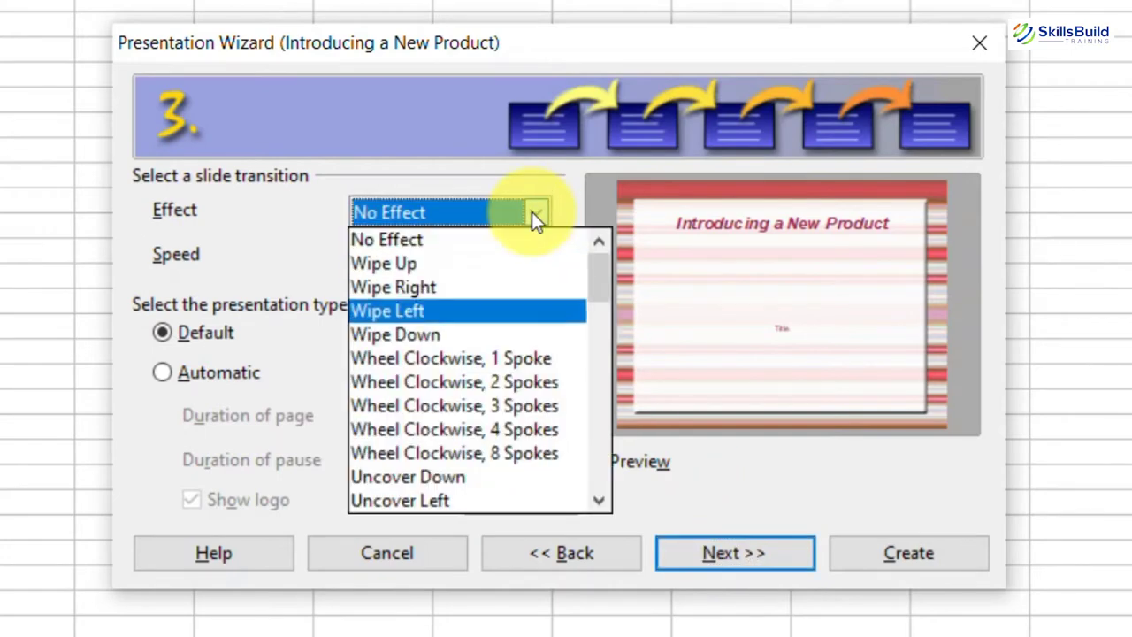
pyautogui.press('Down')
pyautogui.press('Down')
pyautogui.press('Down')
pyautogui.press('Up')
pyautogui.press('Up')
pyautogui.press('Up')
pyautogui.press('Up')
pyautogui.click(537, 261)
pyautogui.click(537, 261)
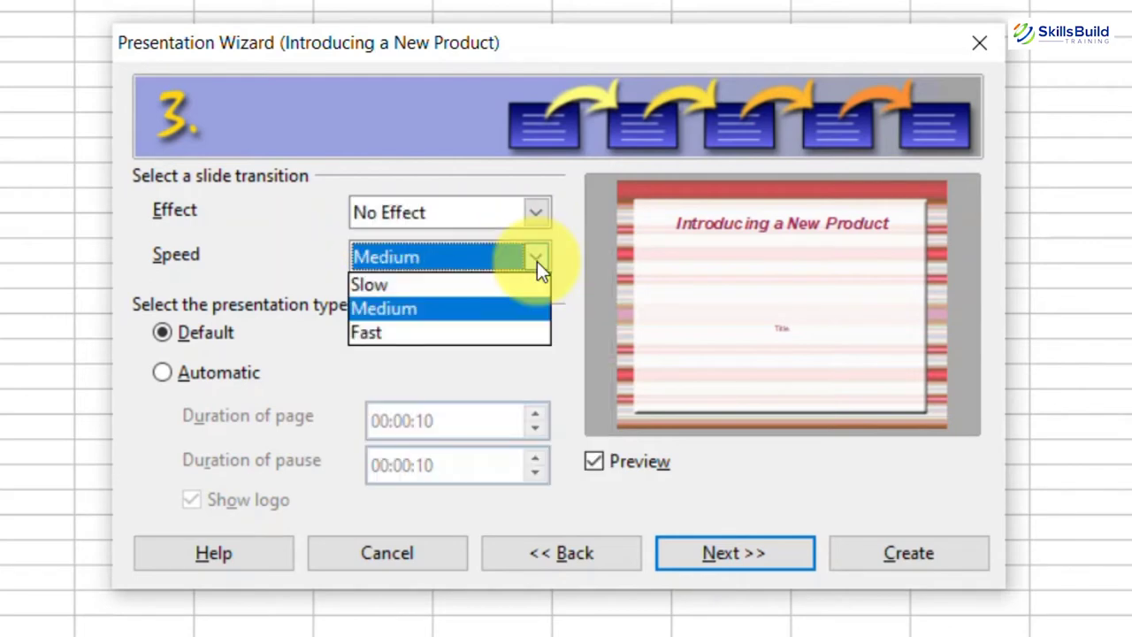
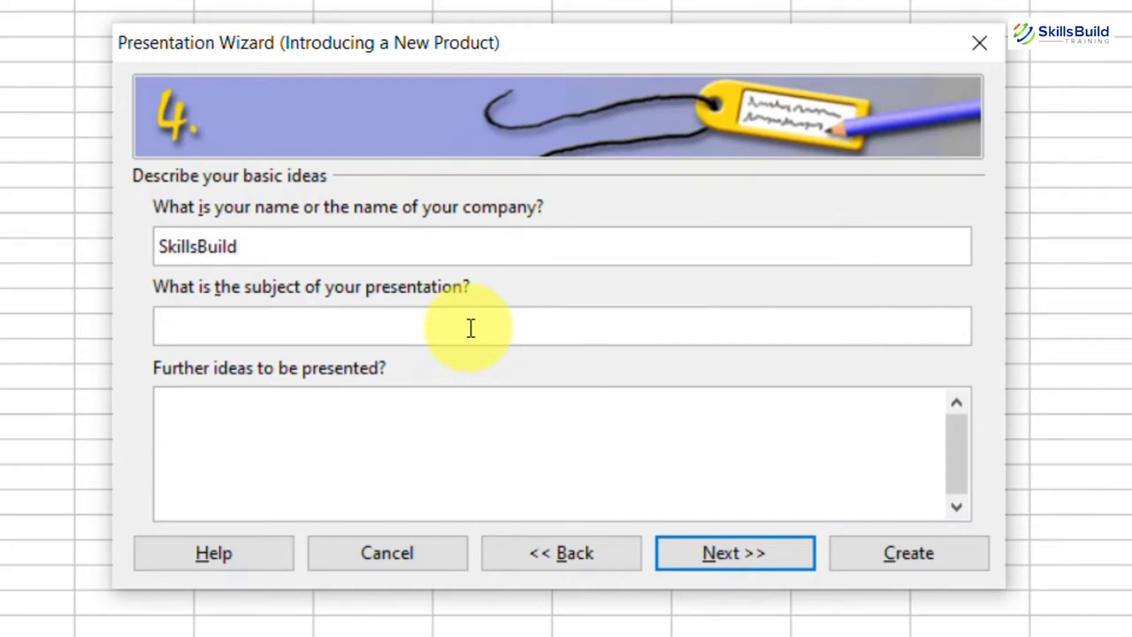
# Enter the subject "Alternatives of Microsoft Office" and "Details" followed by dots as further ideas, and create the presentation with all suggested pages.
pyautogui.write('Alternatives of Microsoft Office')
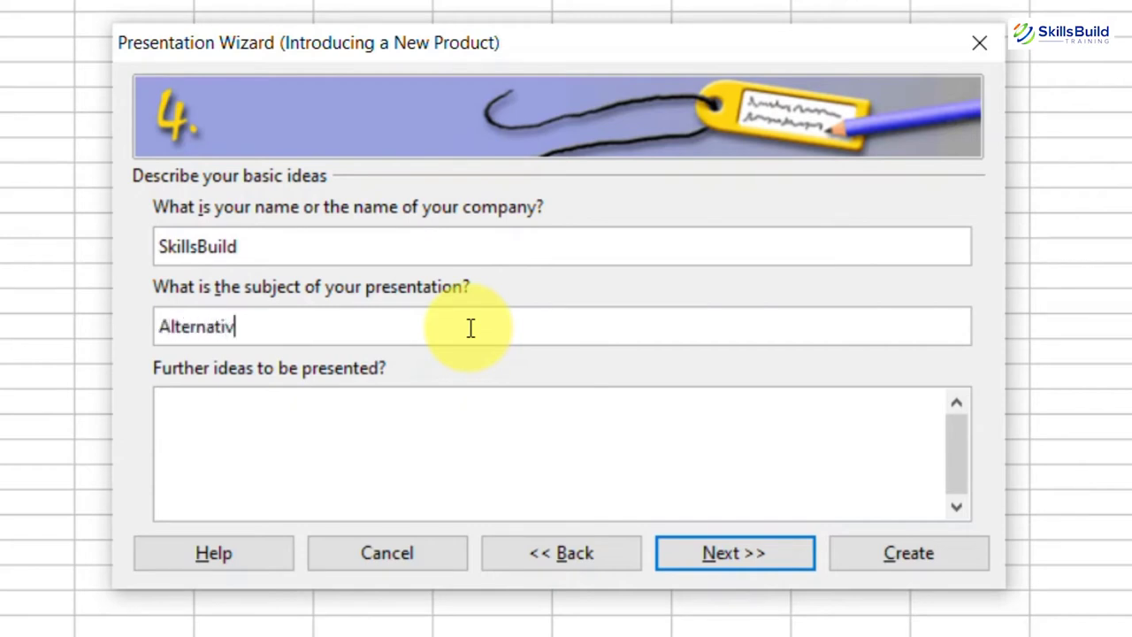
pyautogui.click(362, 424)
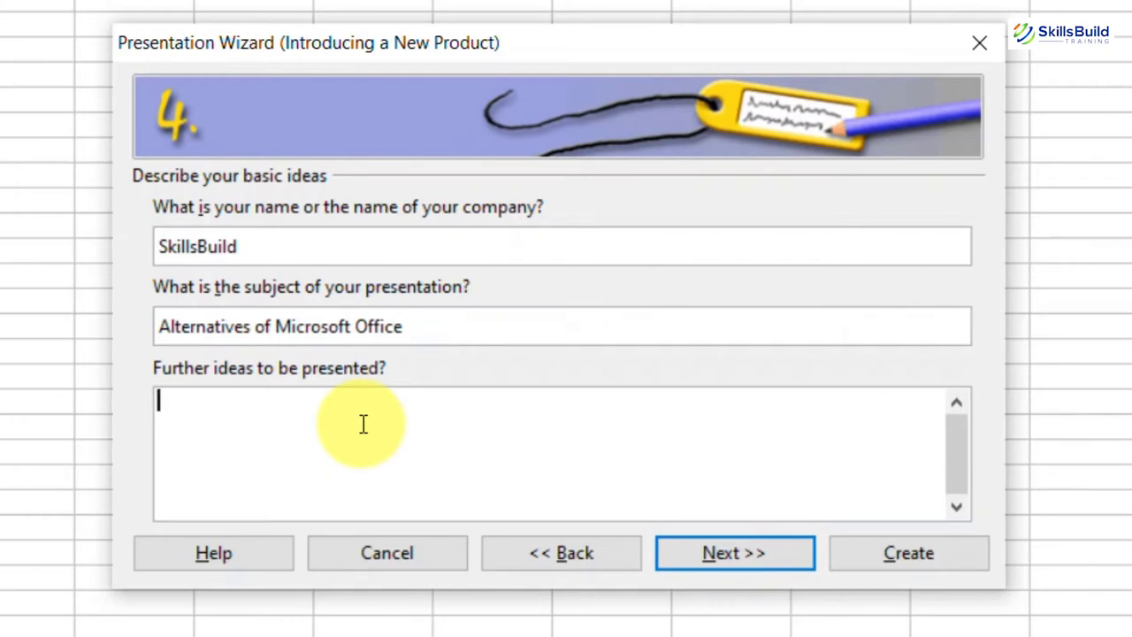
pyautogui.write('Details..')
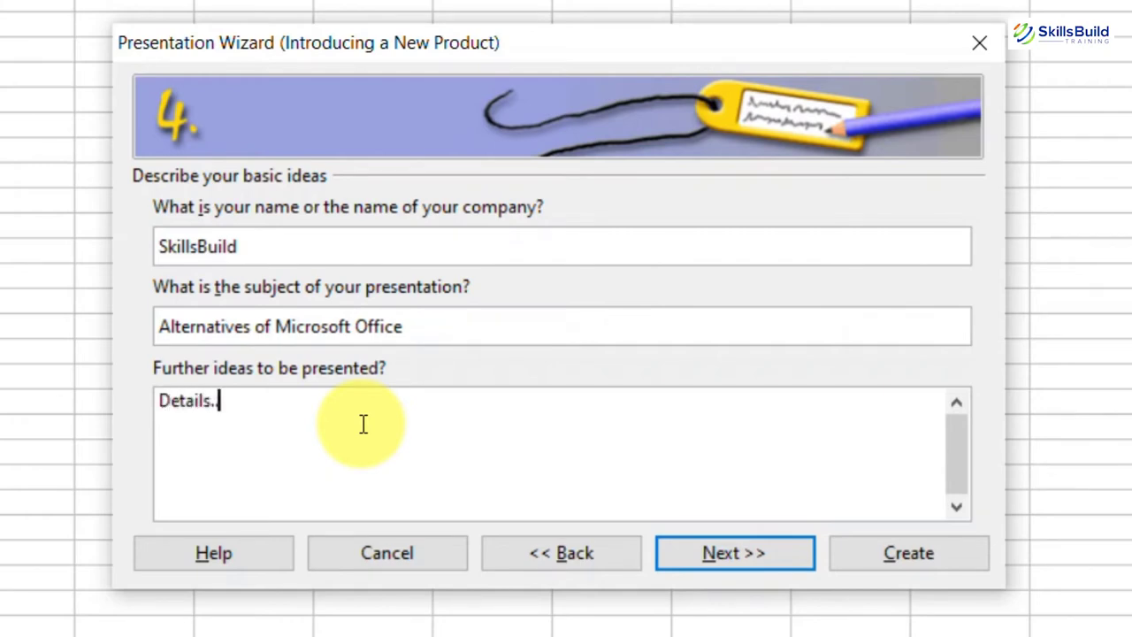
pyautogui.write('............')
pyautogui.click(721, 549)
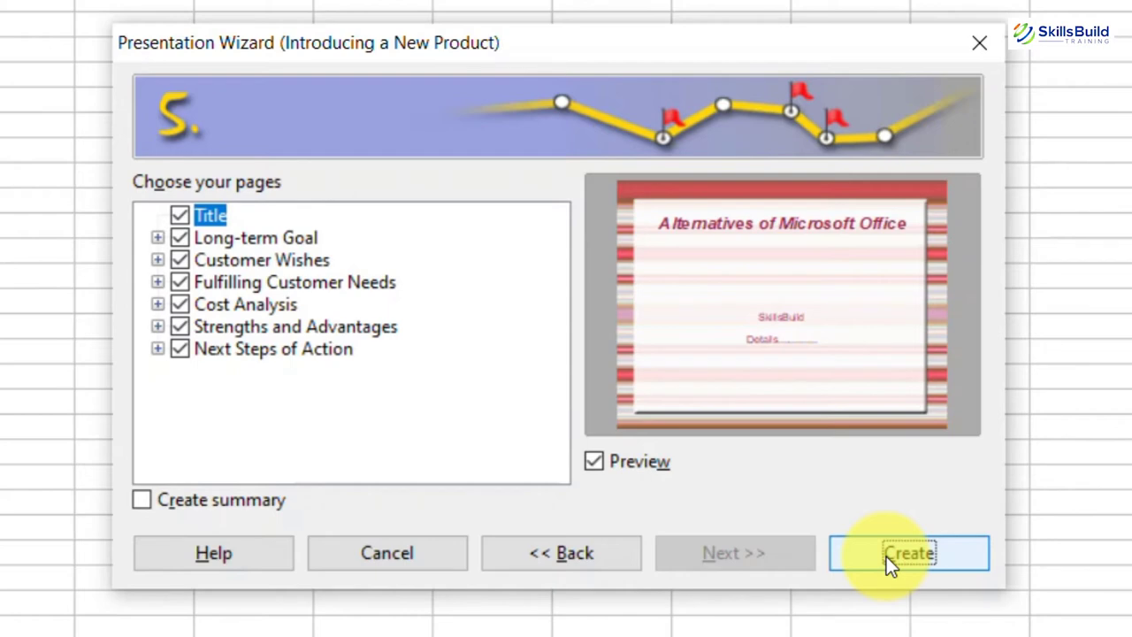
pyautogui.click(887, 557)
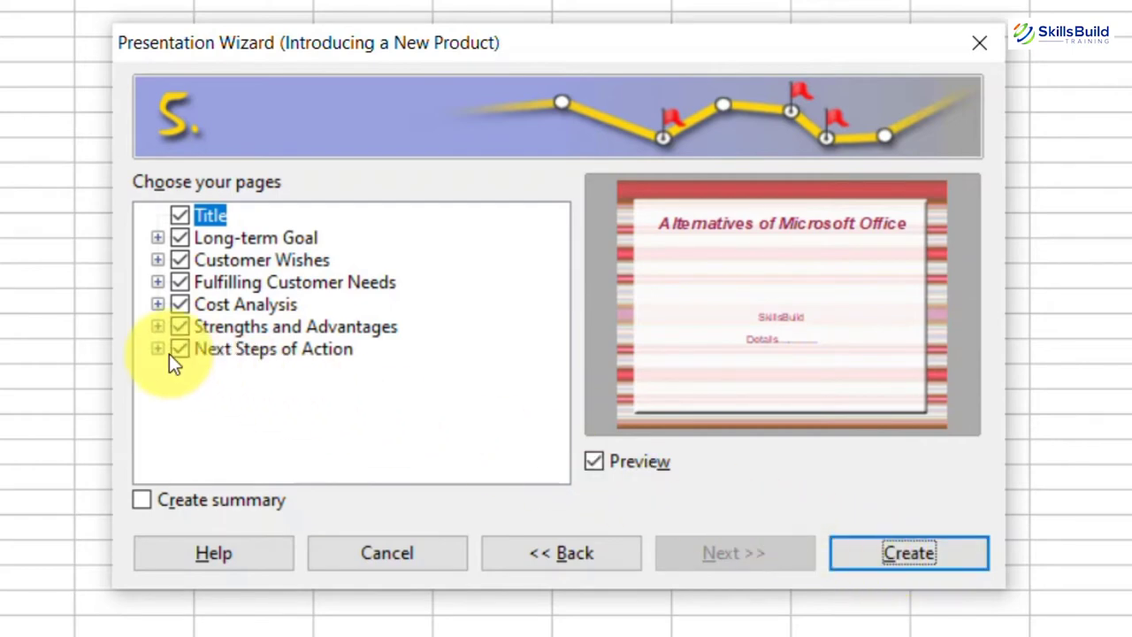
pyautogui.click(911, 553)
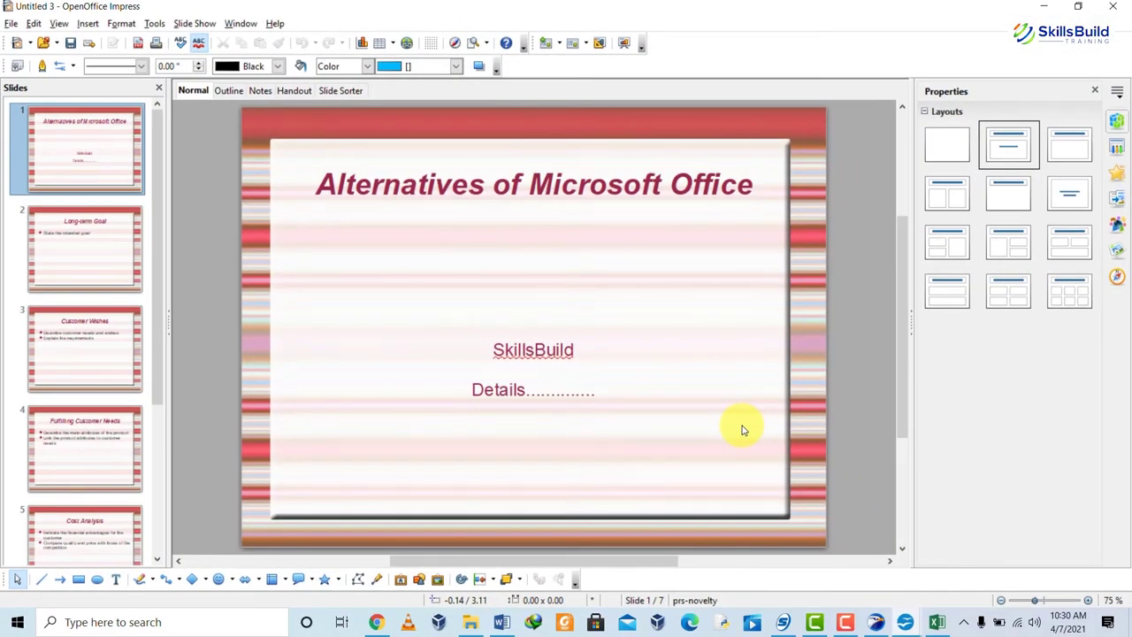
# Check that the title slide's "Details" and "SkillsBuild" lines are editable, and open the Long-term Goal slide.
pyautogui.click(509, 388)
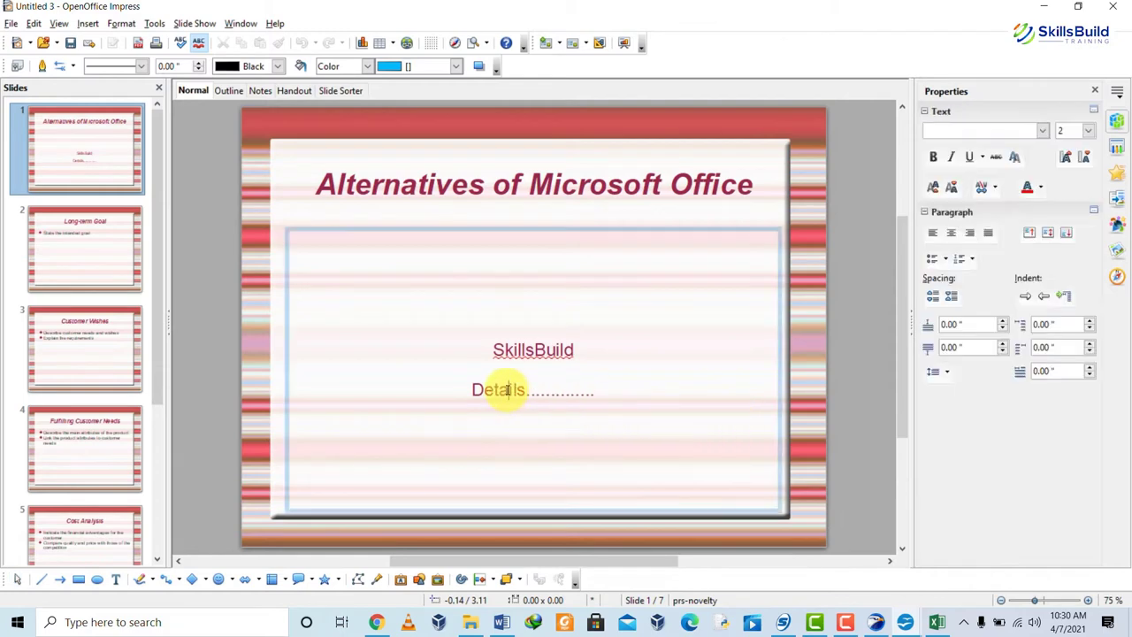
pyautogui.click(521, 349)
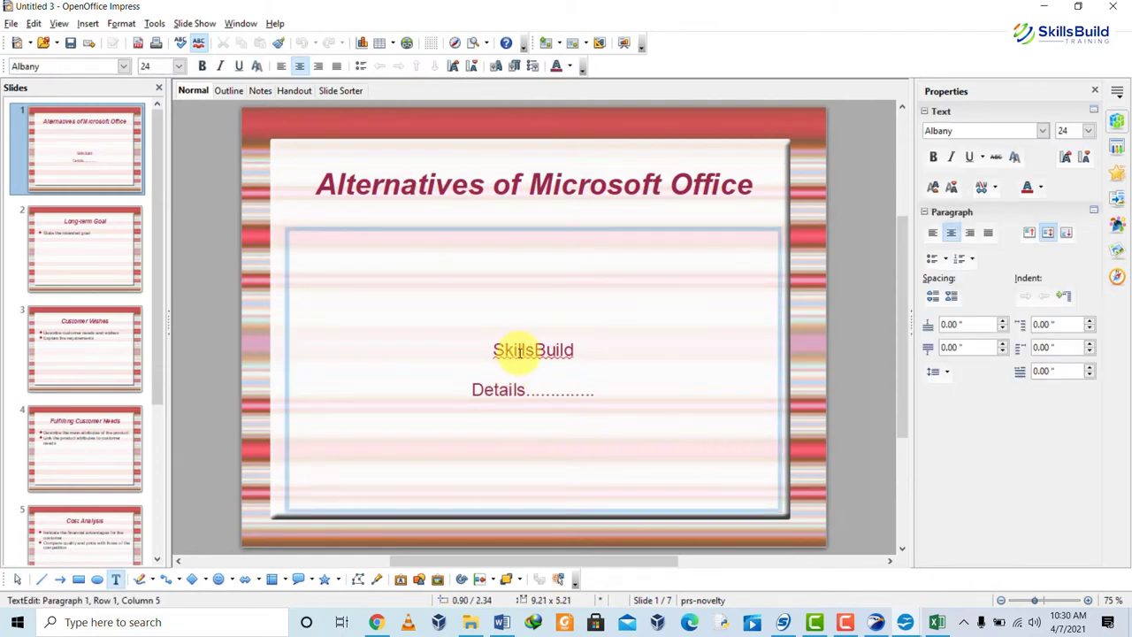
pyautogui.click(56, 233)
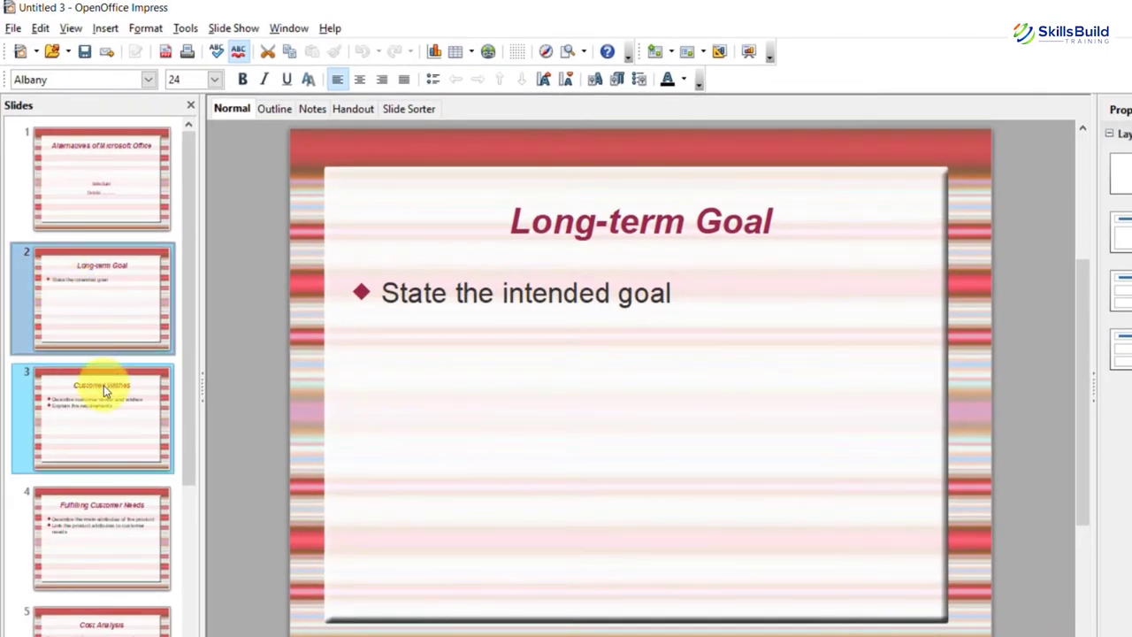
# Search Windows for "power" and switch to PowerPoint with a blank presentation.
pyautogui.moveTo(103, 385)
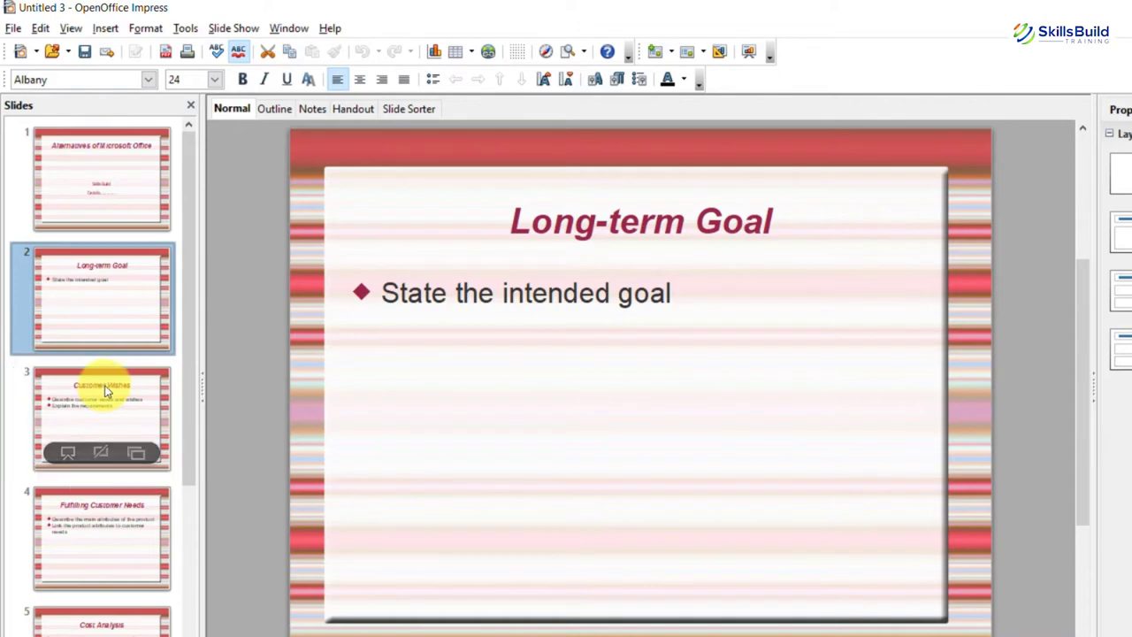
pyautogui.click(239, 400)
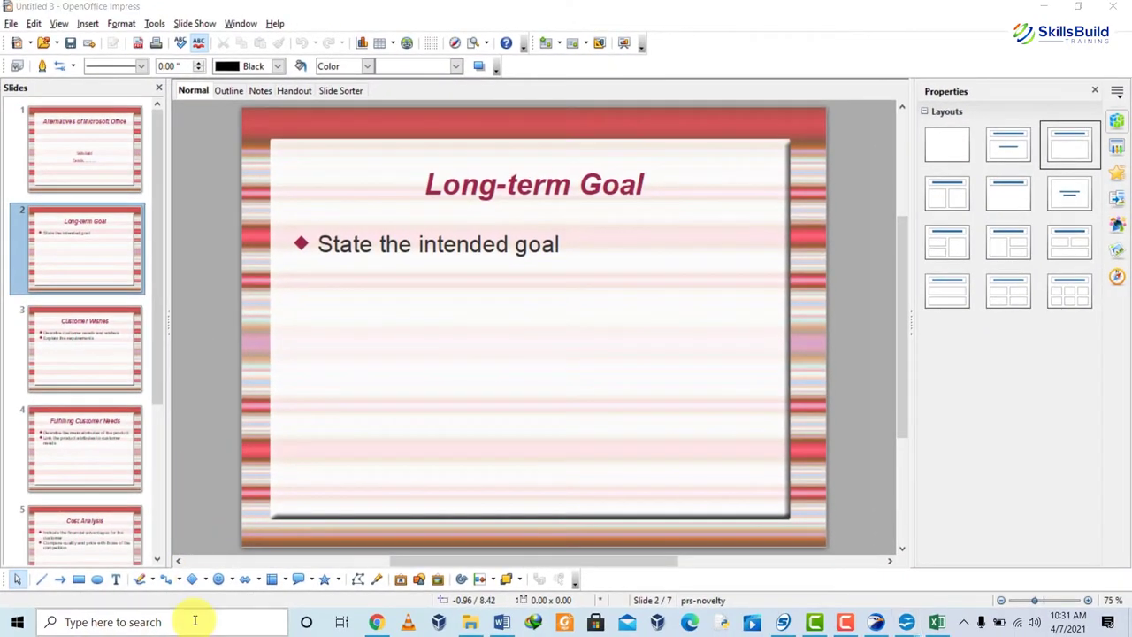
pyautogui.click(194, 620)
pyautogui.write('power')
pyautogui.press('Escape')
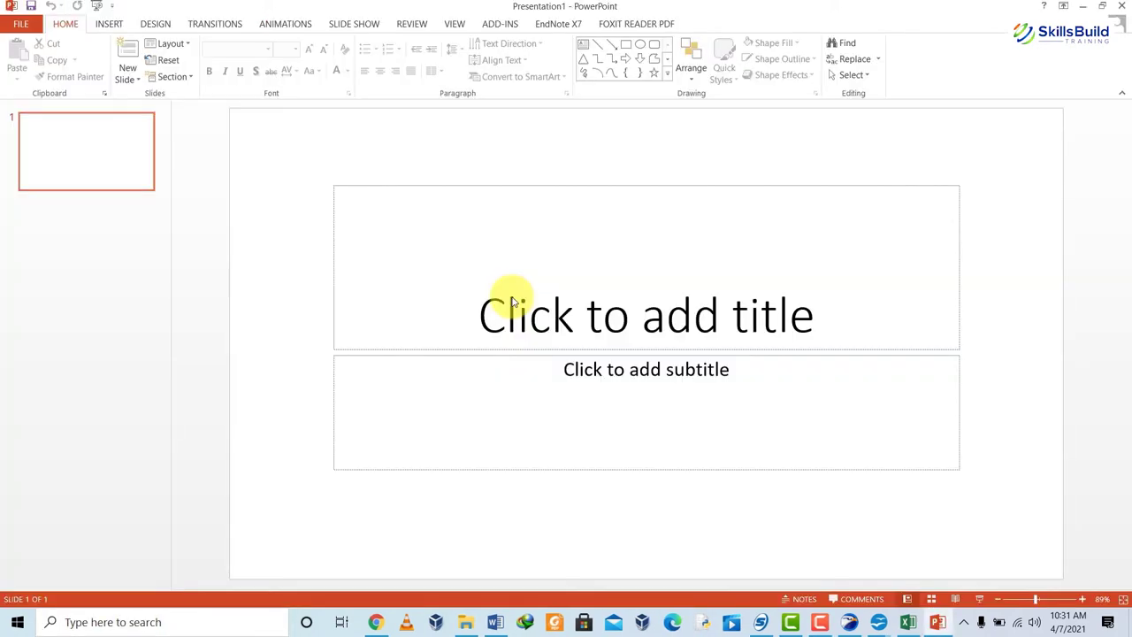
# Try the title placeholder on the blank PowerPoint slide and view the available design themes.
pyautogui.click(508, 299)
pyautogui.click(281, 230)
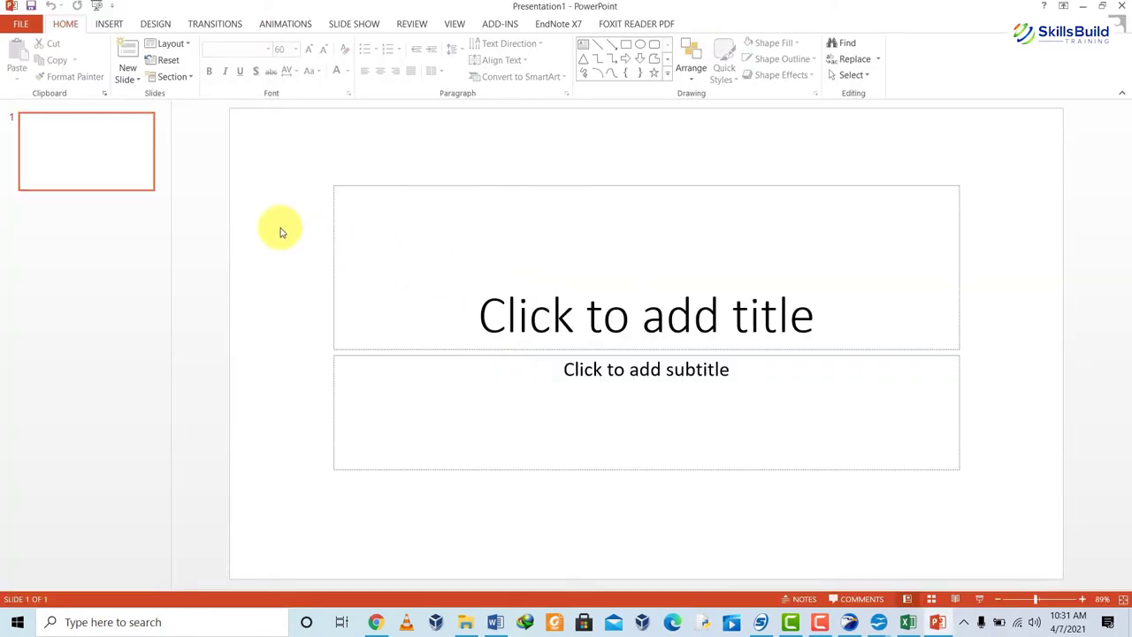
pyautogui.click(154, 24)
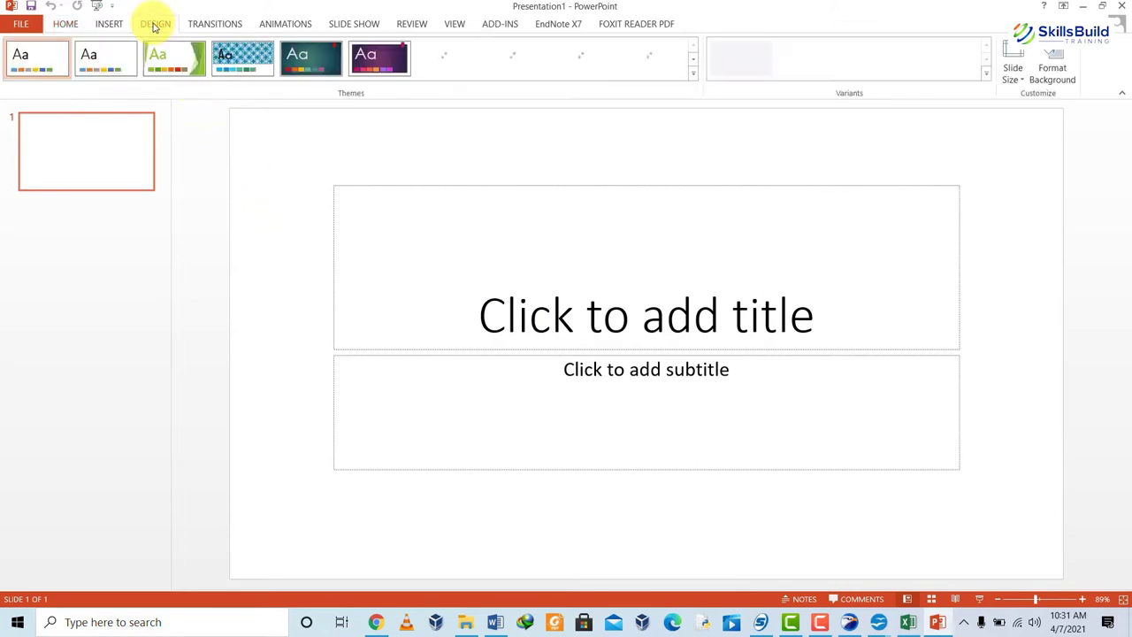
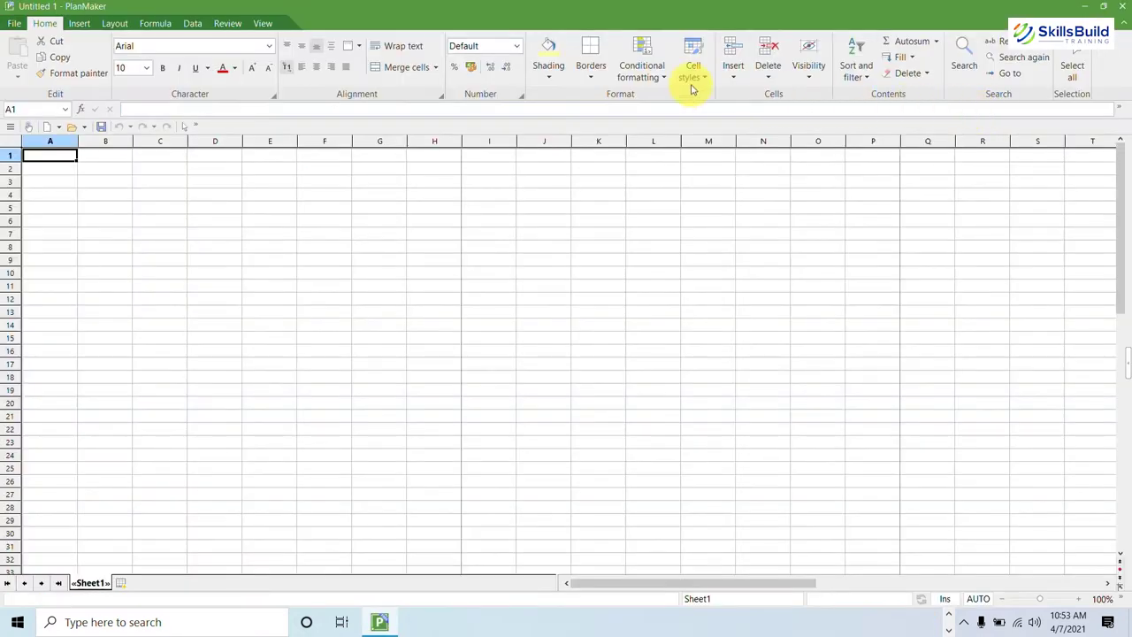
# Compare the insert commands of the blank PlanMaker workbook with those of Excel.
pyautogui.click(80, 23)
pyautogui.click(152, 60)
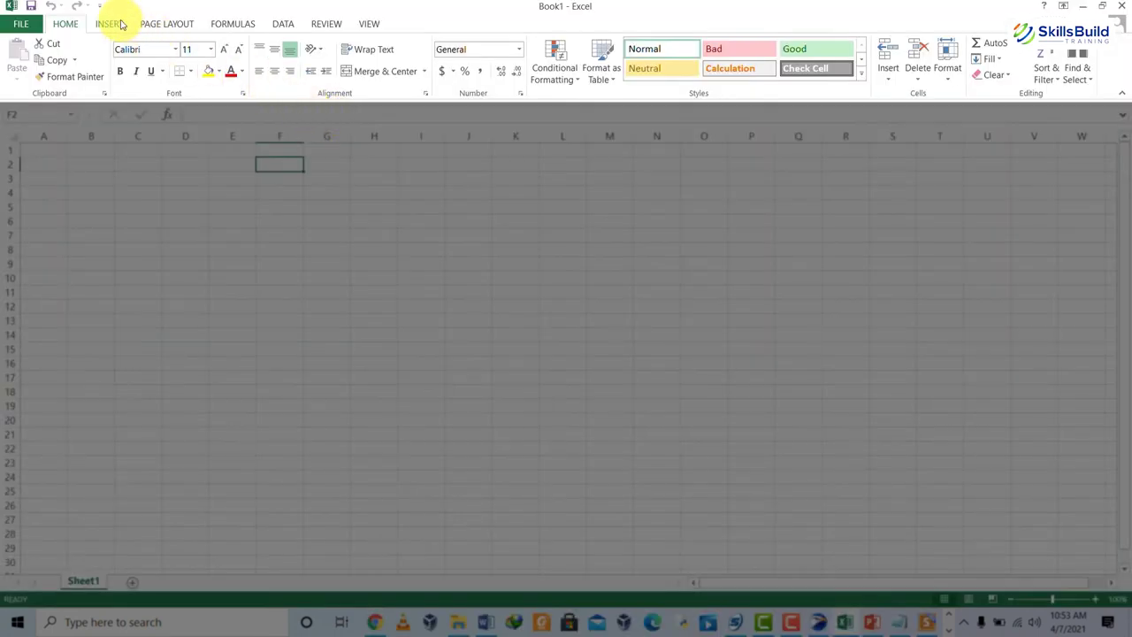
pyautogui.click(110, 23)
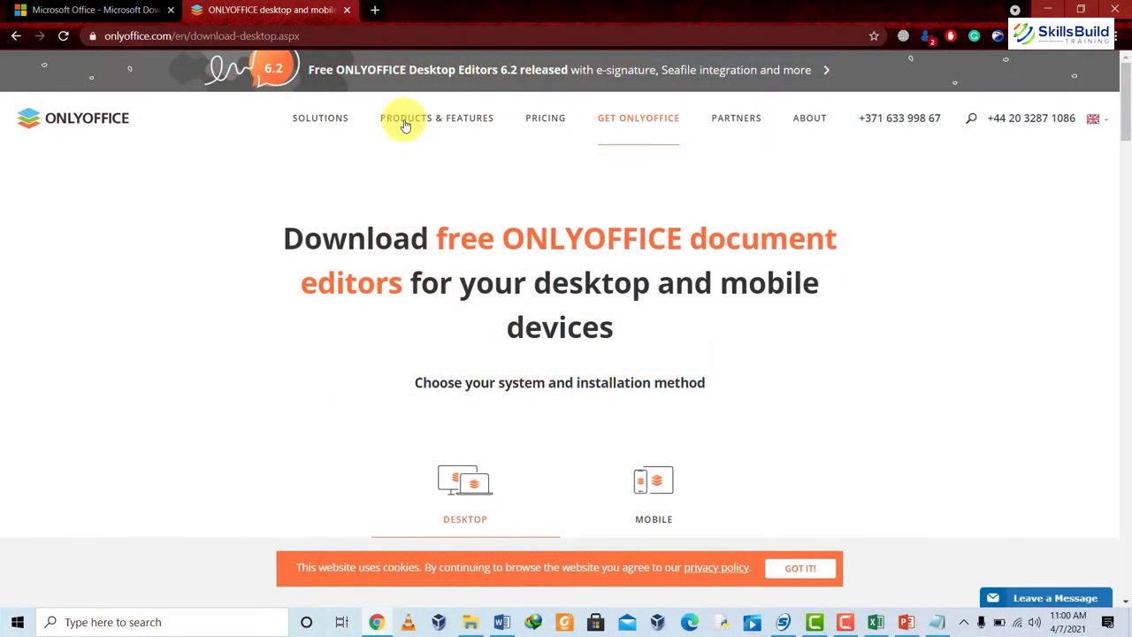
# Look over the ONLYOFFICE download page in Chrome, down to the Linux editions of the Desktop Editors.
pyautogui.rightClick(405, 125)
pyautogui.click(336, 165)
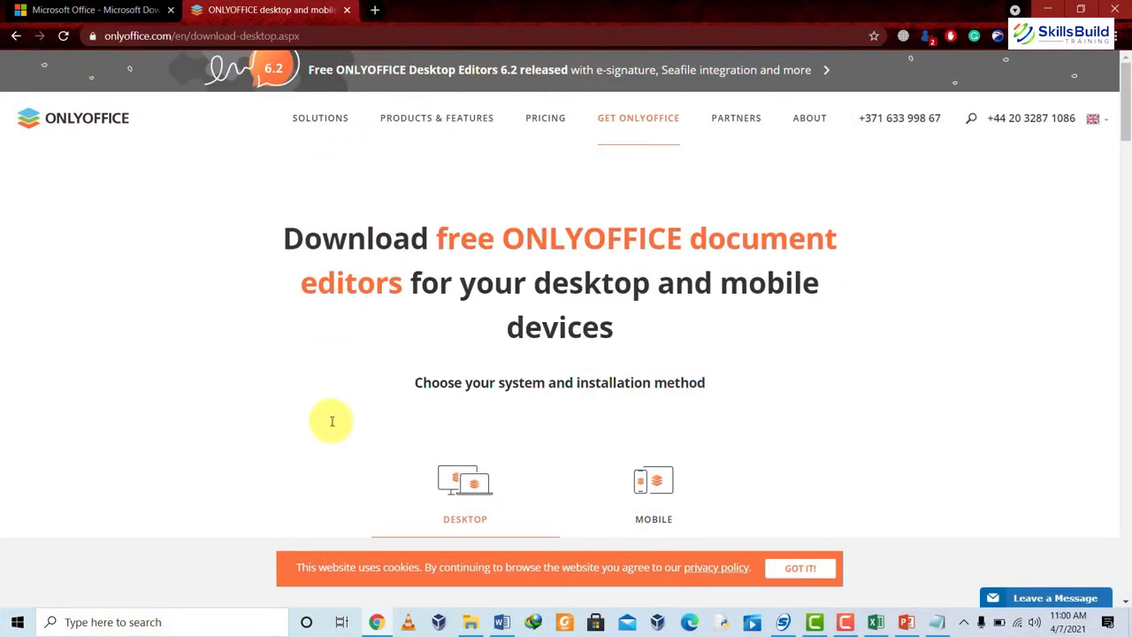
pyautogui.scroll(-2, 332, 431)
pyautogui.scroll(-9, 331, 432)
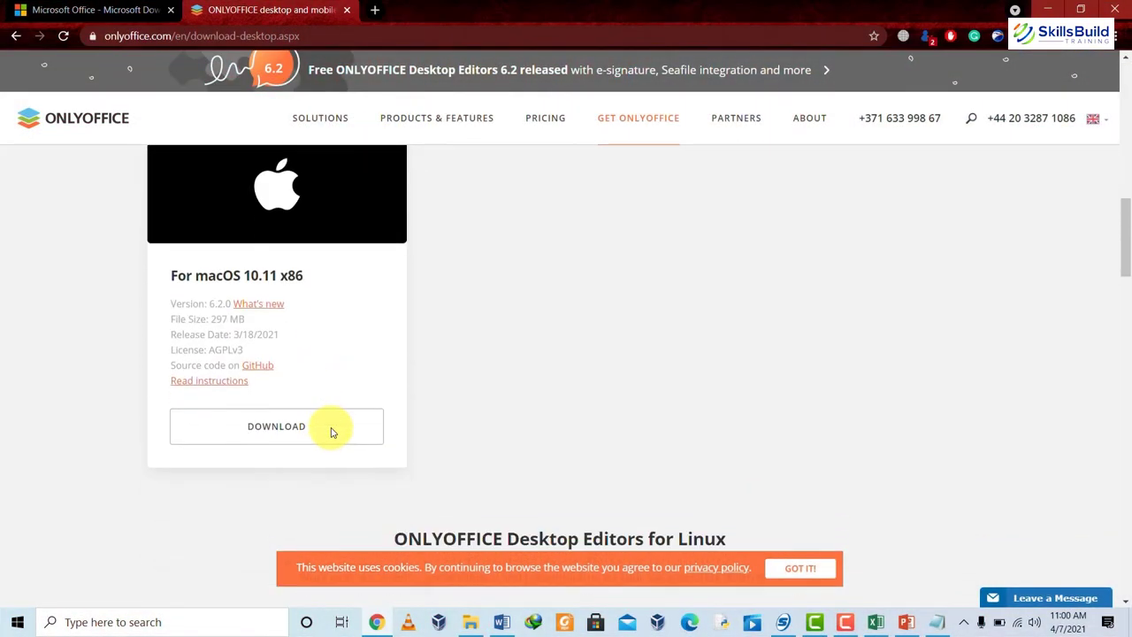
pyautogui.scroll(-2, 332, 432)
pyautogui.scroll(13, 332, 432)
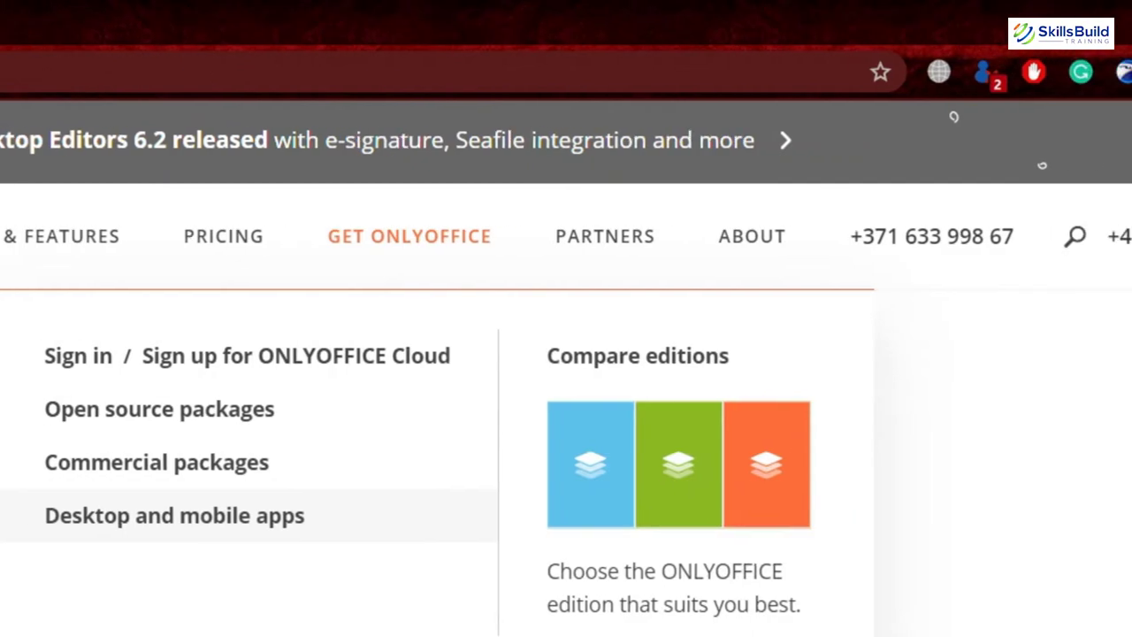
# Open the ONLYOFFICE desktop and mobile apps page and review the Windows, macOS and Linux editions offered.
pyautogui.click(174, 515)
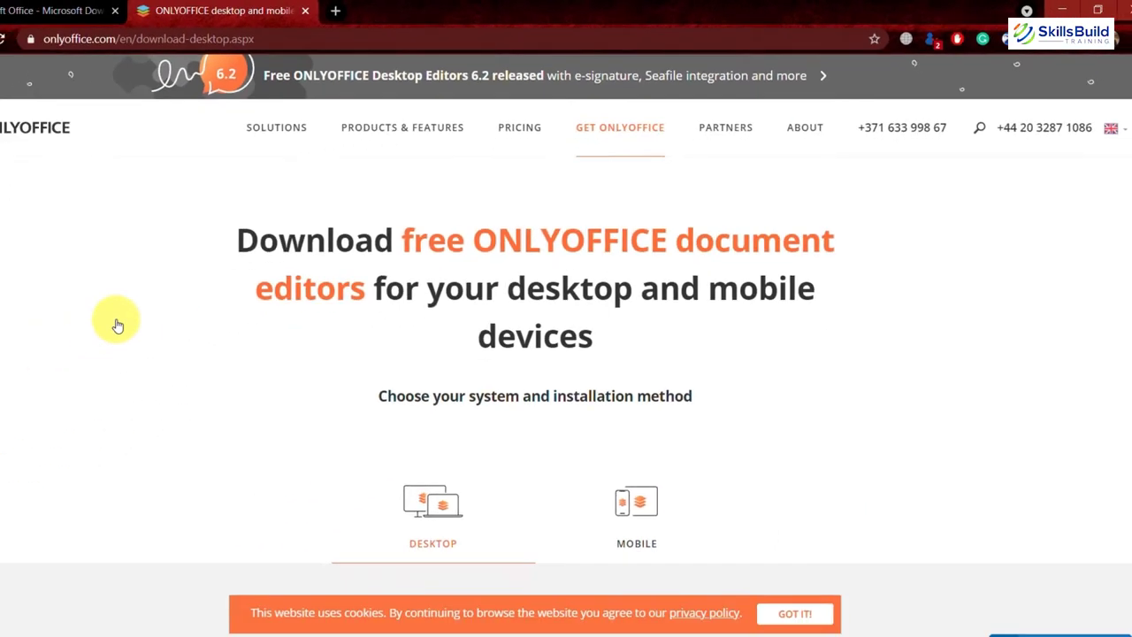
pyautogui.scroll(-3, 171, 298)
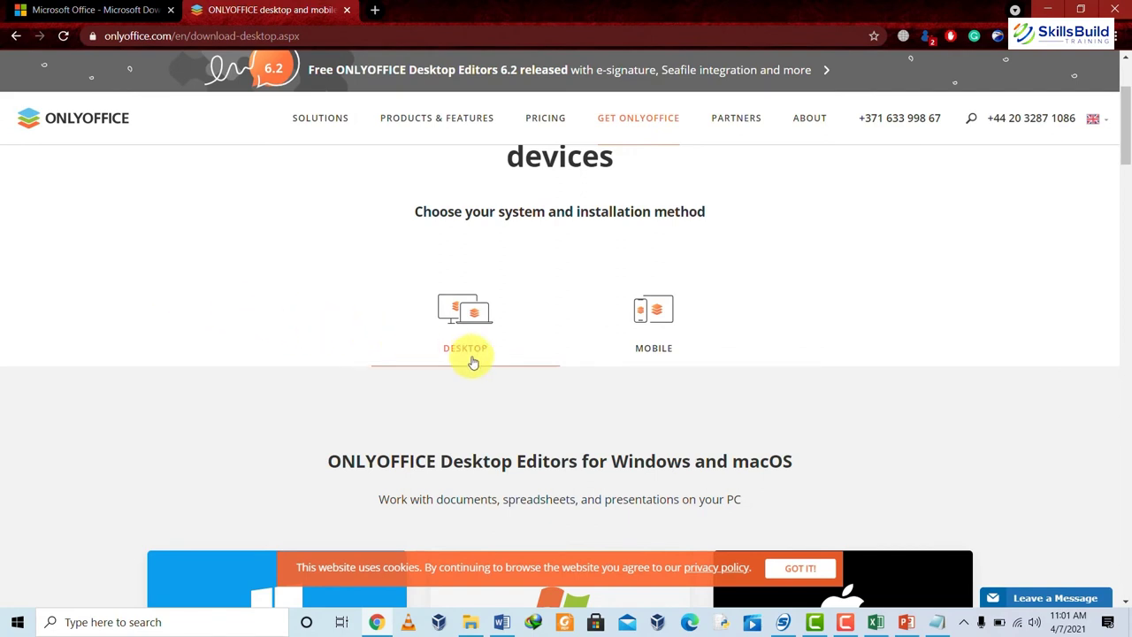
pyautogui.scroll(-4, 473, 363)
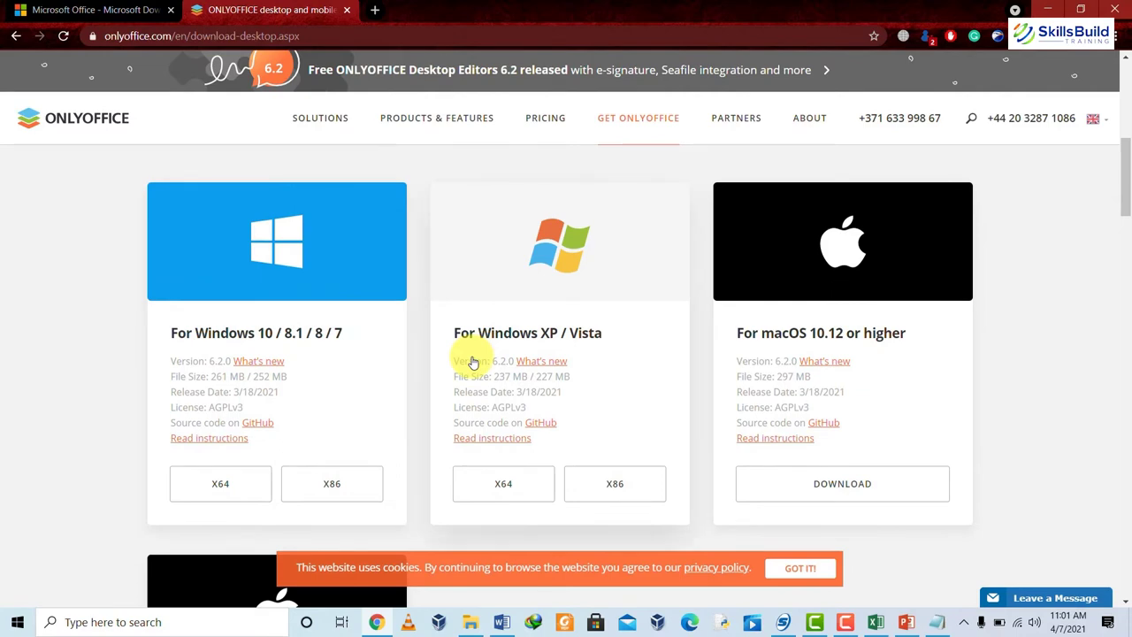
pyautogui.scroll(5, 473, 363)
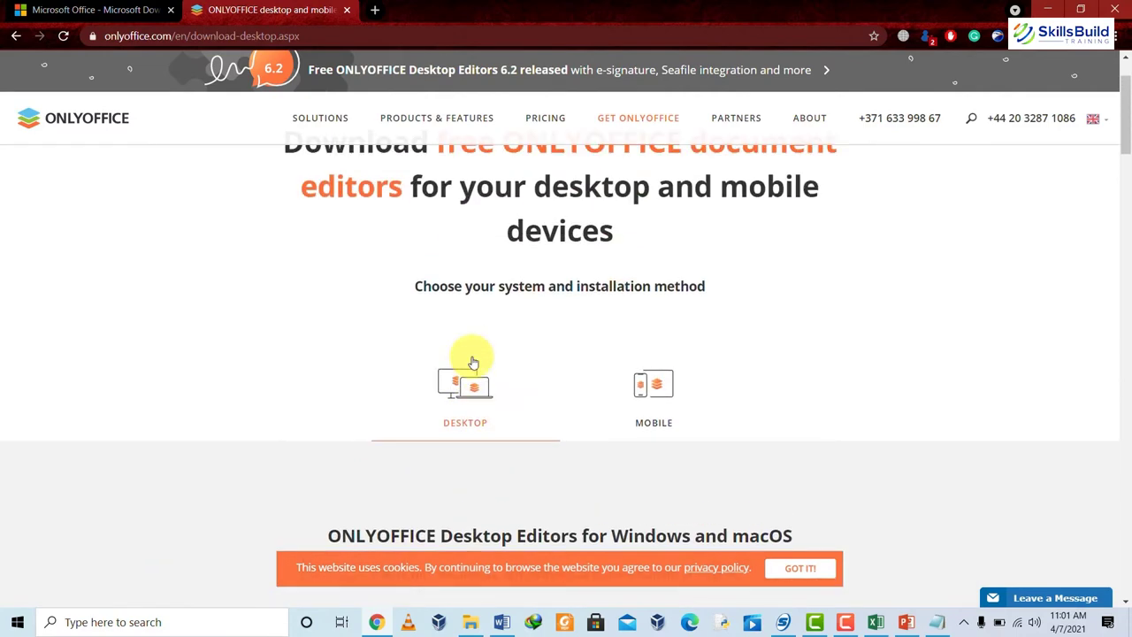
pyautogui.scroll(-5, 474, 363)
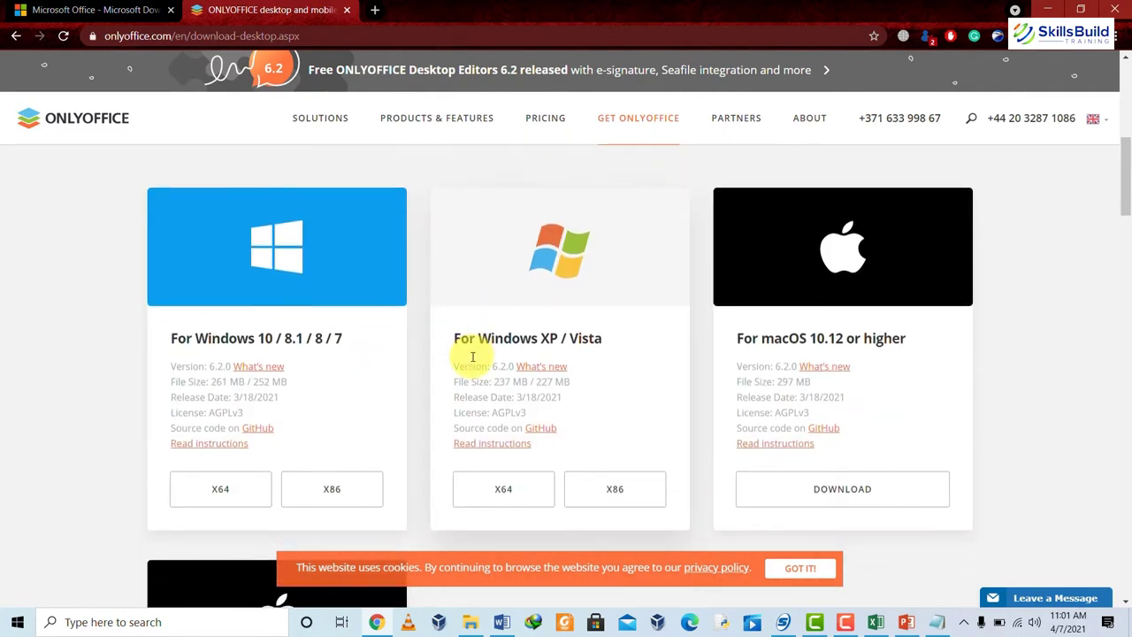
pyautogui.scroll(-1, 473, 359)
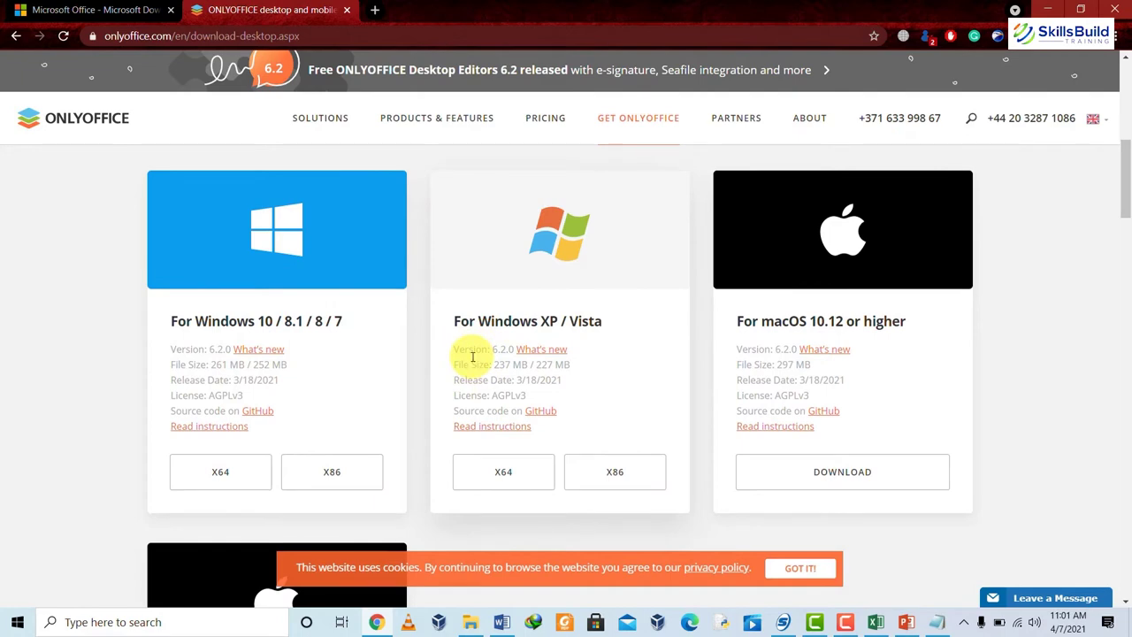
pyautogui.scroll(-4, 473, 361)
pyautogui.scroll(1, 473, 357)
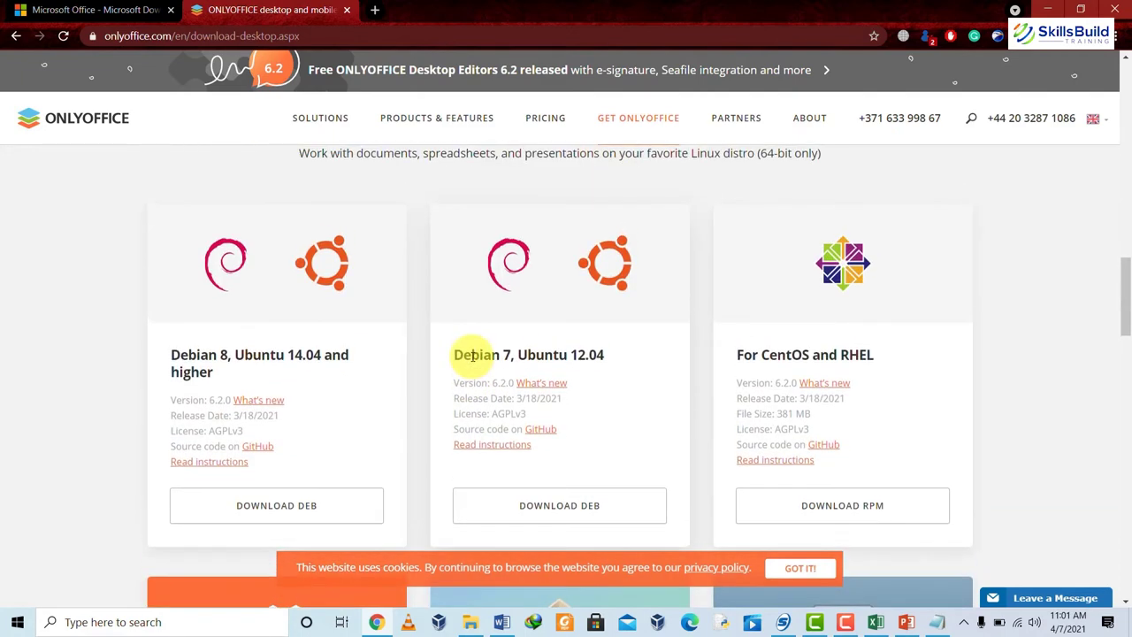
pyautogui.scroll(10, 473, 355)
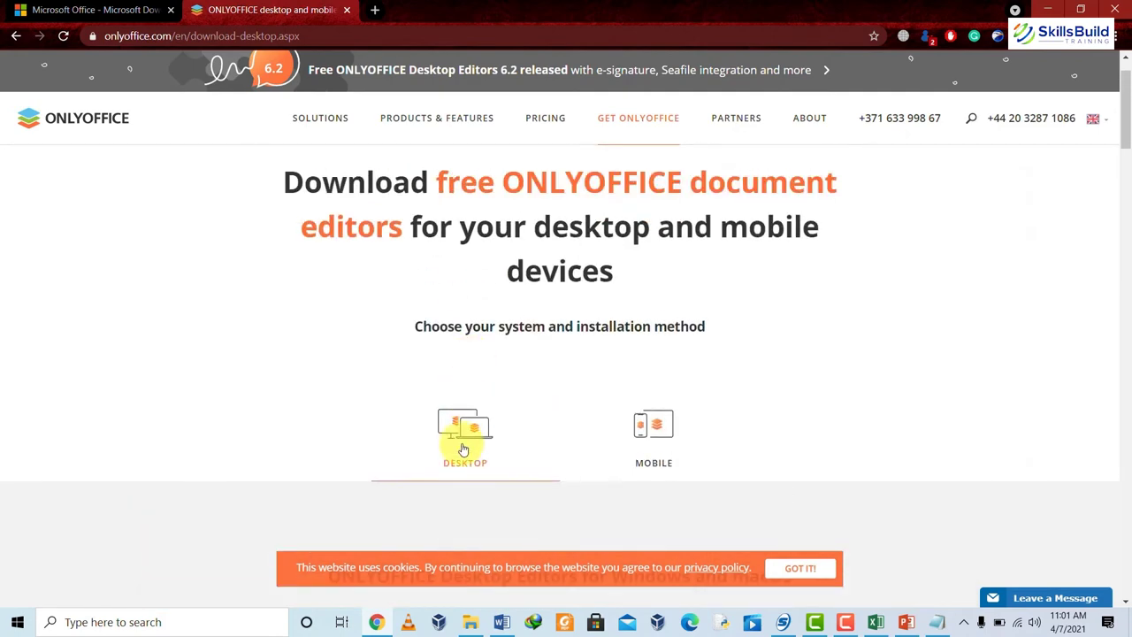
# Choose the desktop version of ONLYOFFICE and download the x64 installer for Windows 10 / 8.1 / 8 / 7.
pyautogui.click(462, 449)
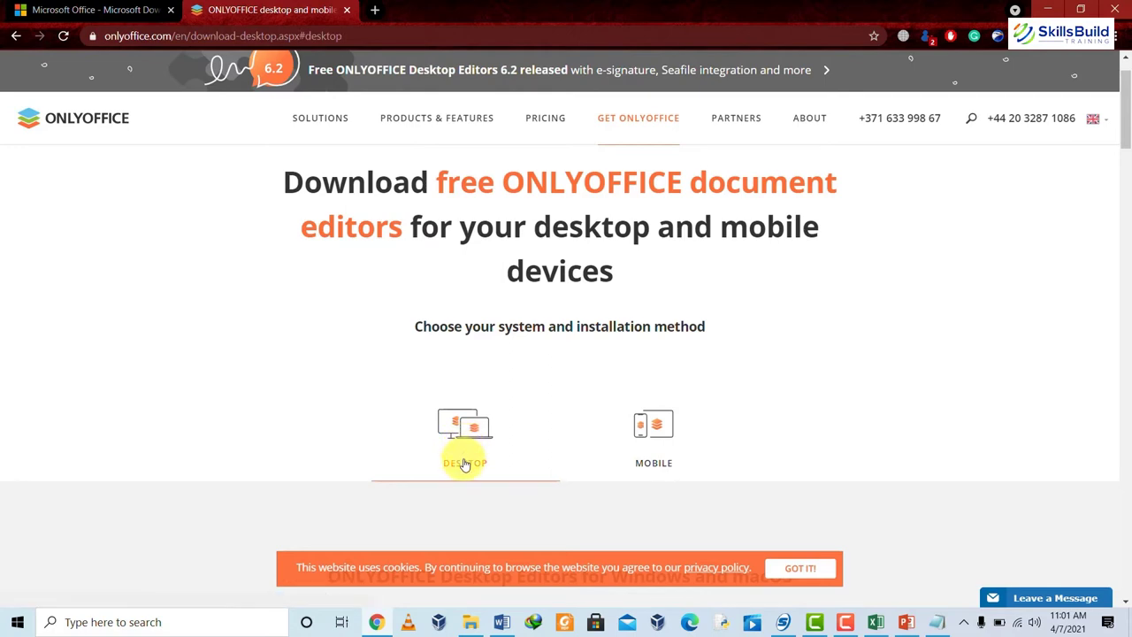
pyautogui.scroll(-5, 464, 465)
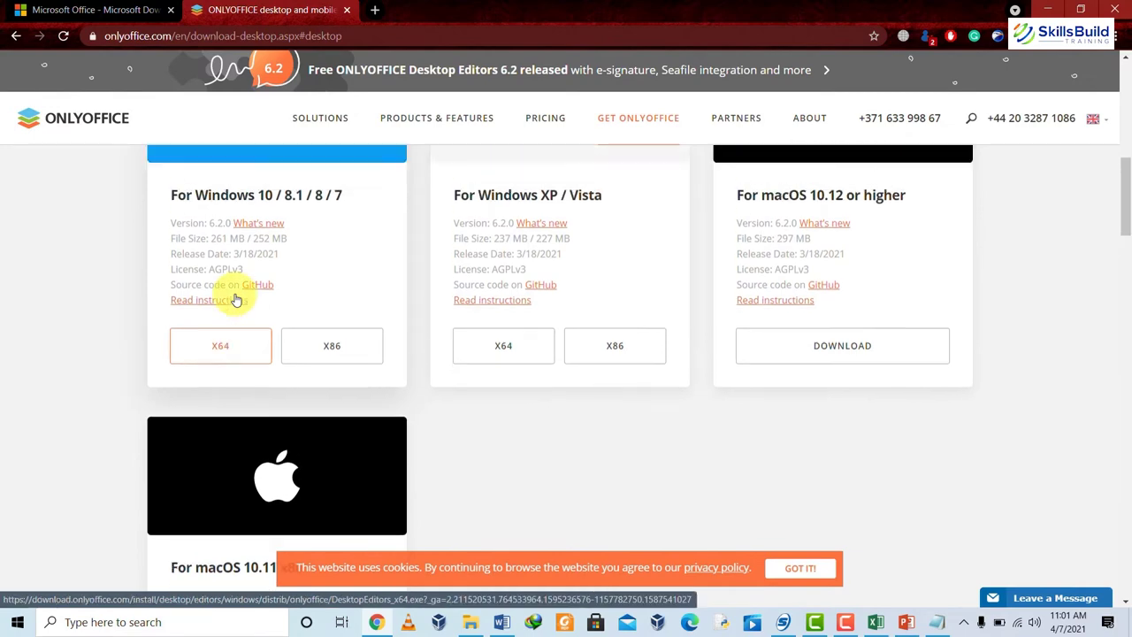
pyautogui.scroll(4, 235, 305)
pyautogui.scroll(-2, 222, 398)
pyautogui.click(222, 493)
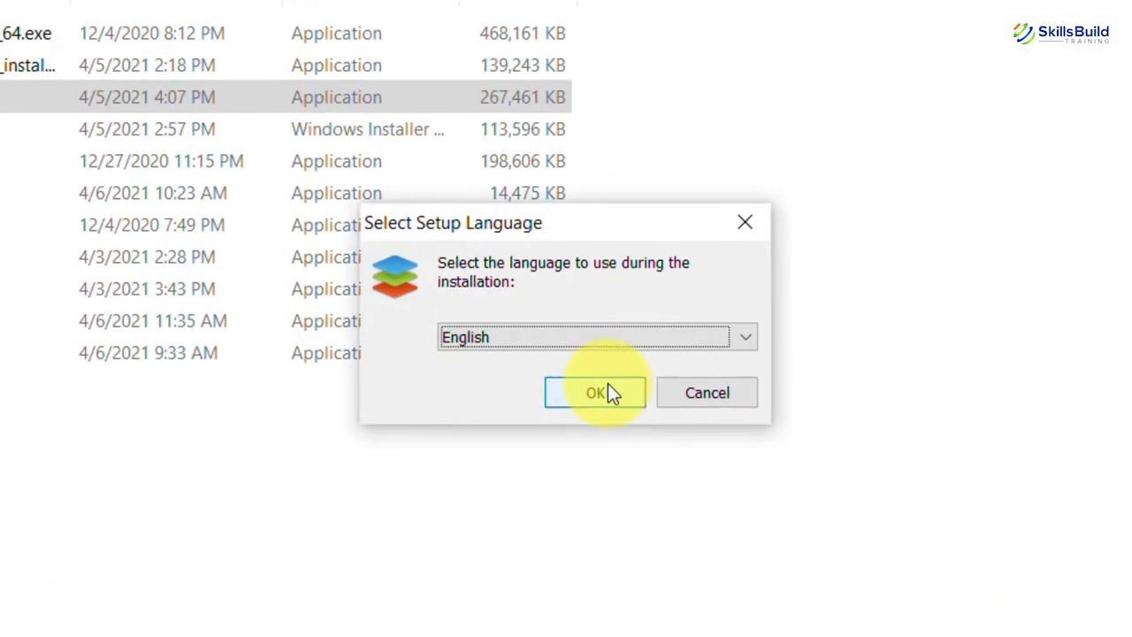
# Start the ONLYOFFICE Desktop Editors setup in English and accept the license agreement.
pyautogui.click(607, 389)
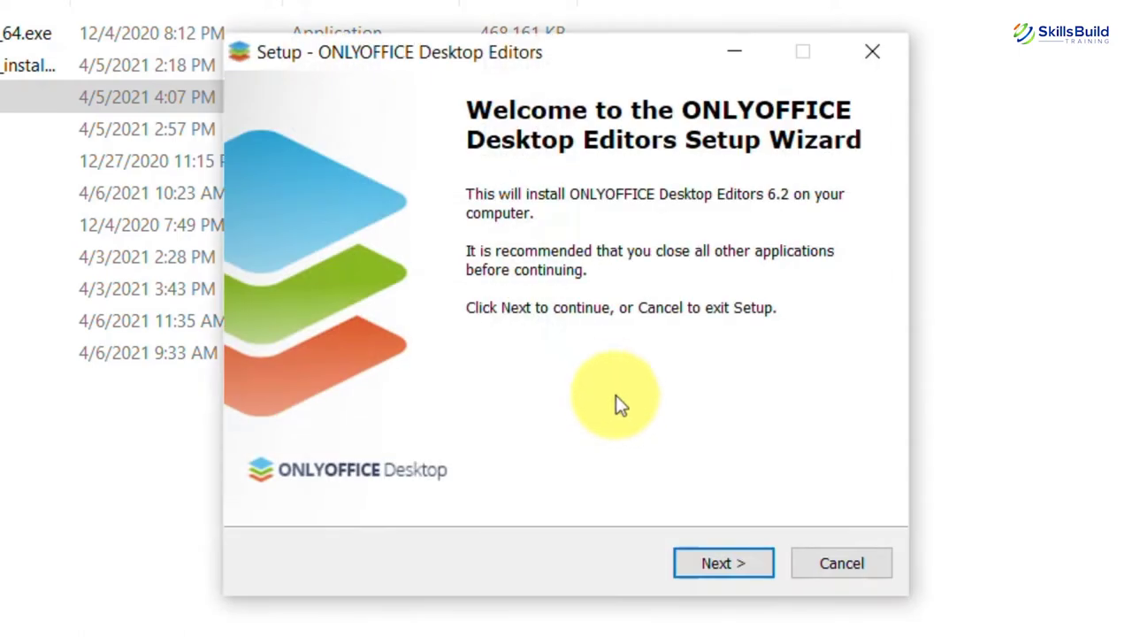
pyautogui.click(724, 563)
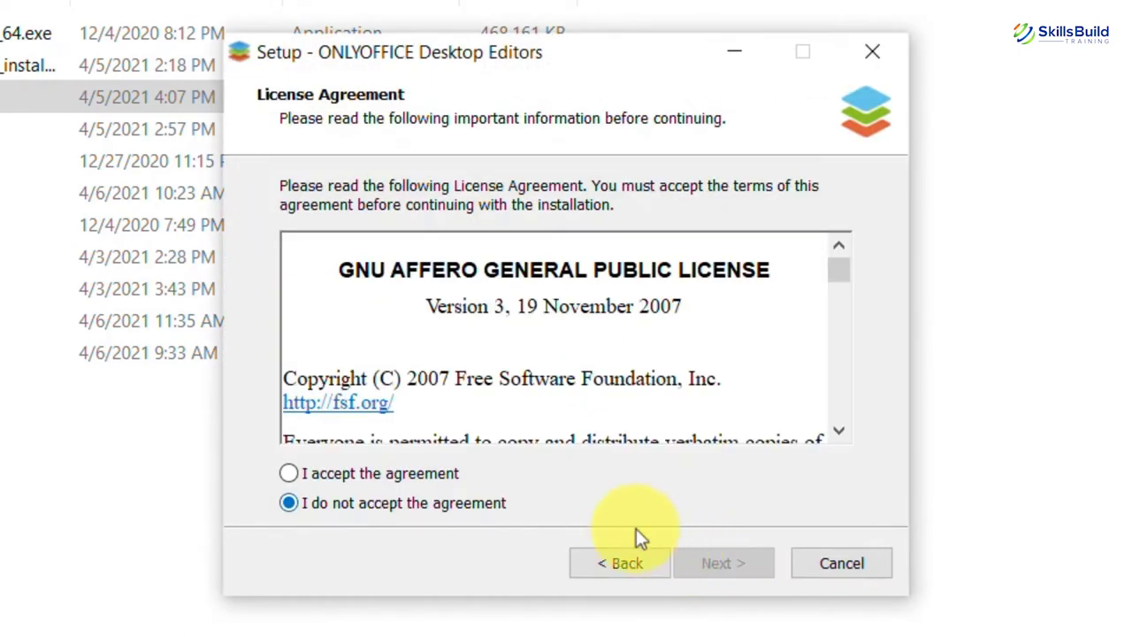
pyautogui.click(455, 473)
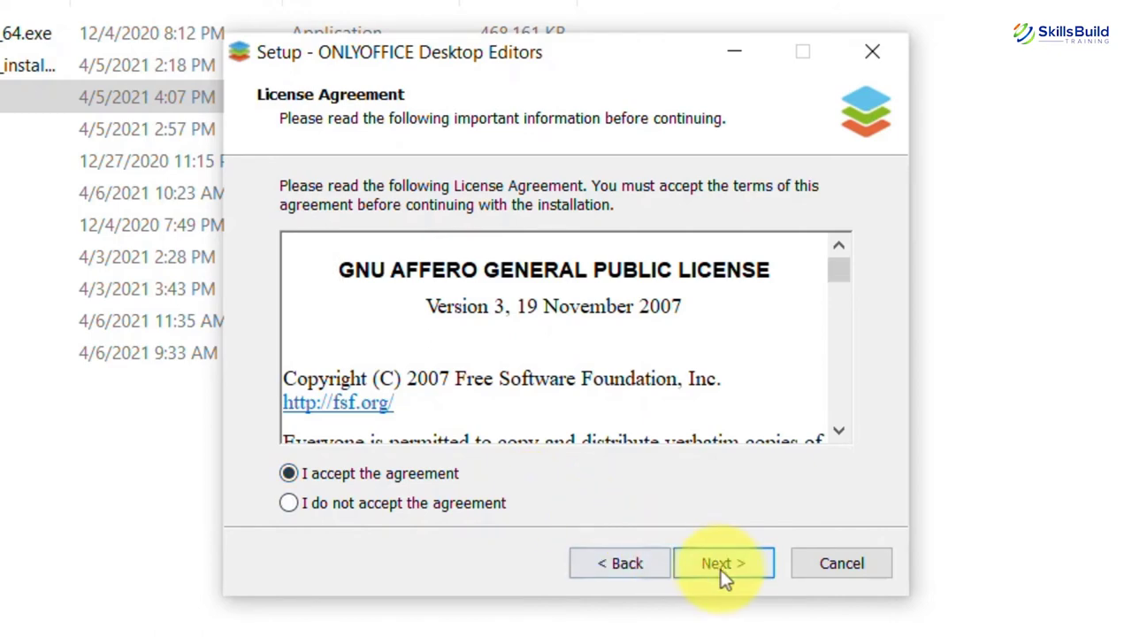
pyautogui.click(722, 570)
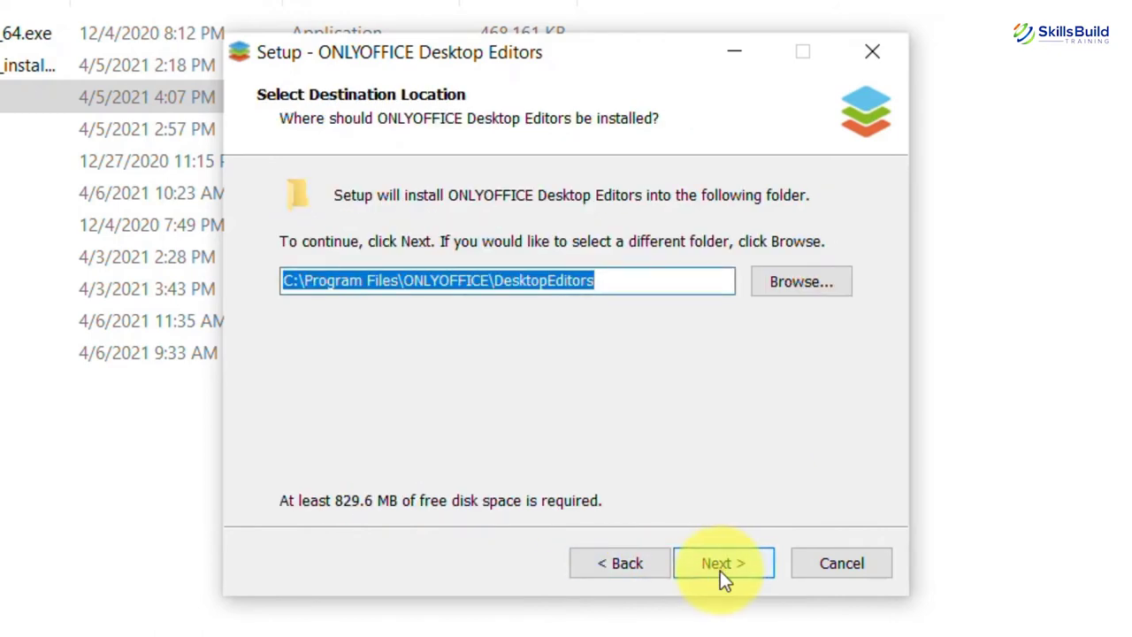
# Install ONLYOFFICE into C:\Program Files\ONLYOFFICE\DesktopEditors with a desktop icon, and finish setup with Default apps and the editors set to open.
pyautogui.click(720, 571)
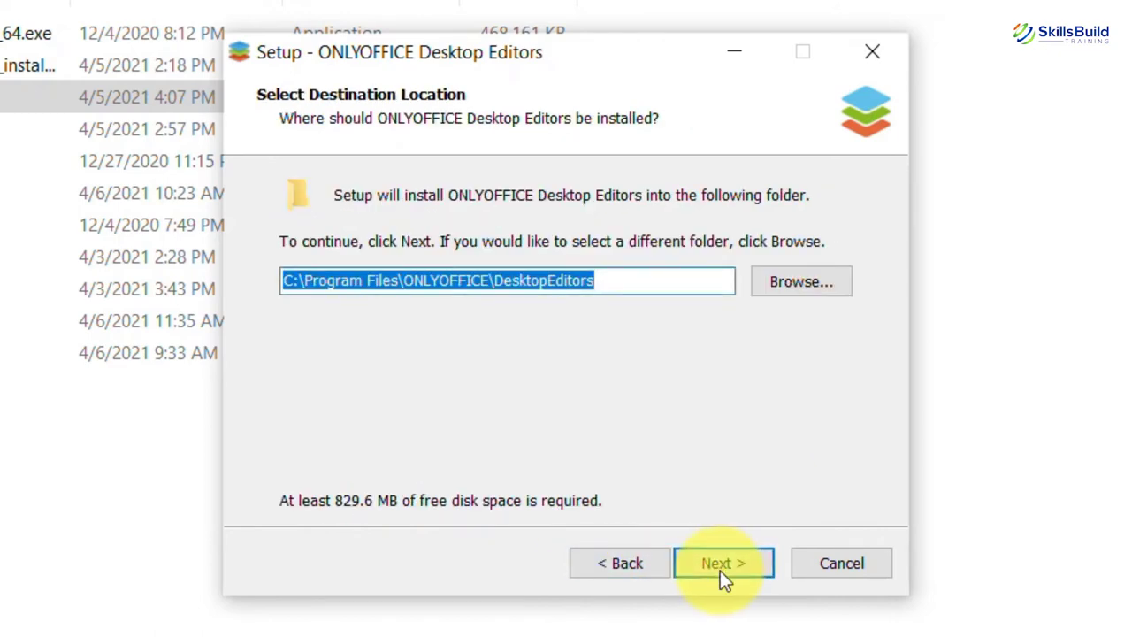
pyautogui.click(731, 560)
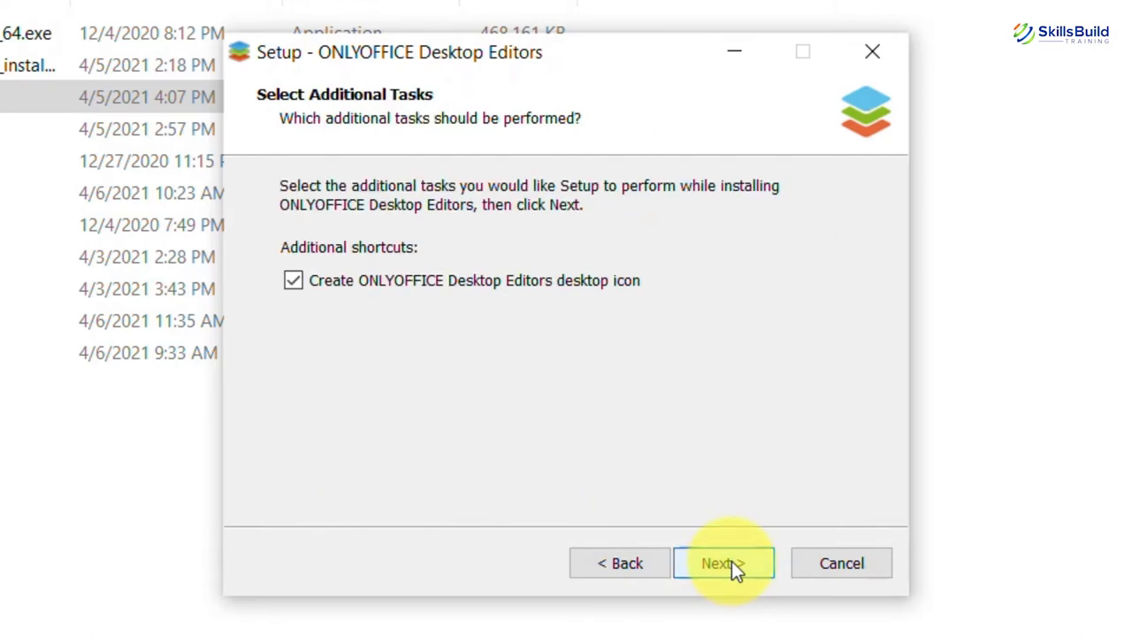
pyautogui.click(731, 560)
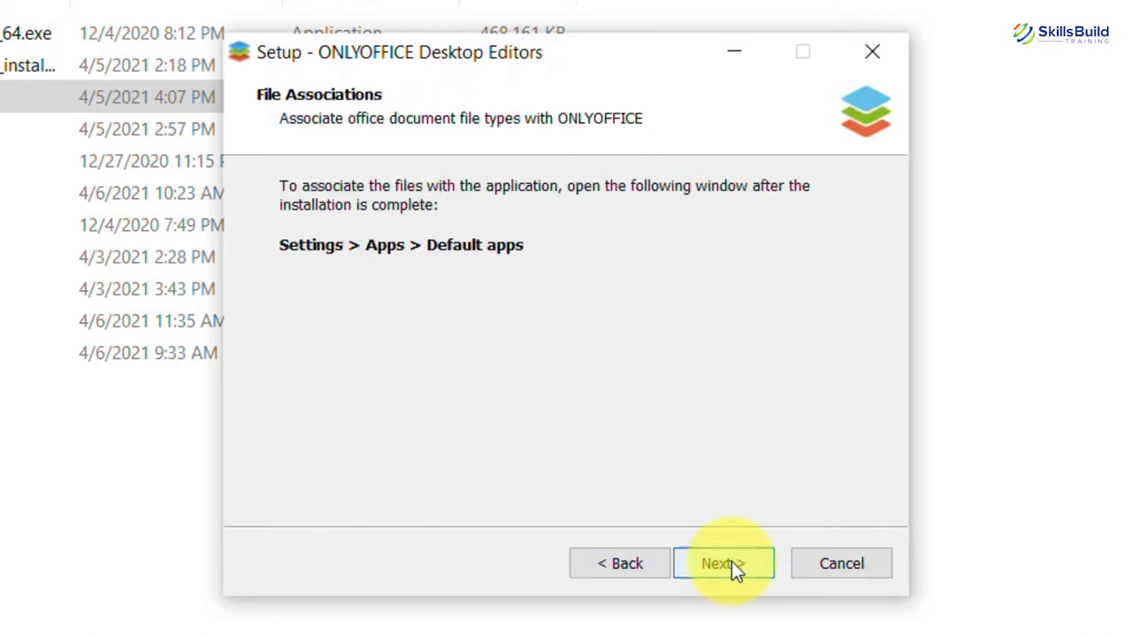
pyautogui.click(731, 566)
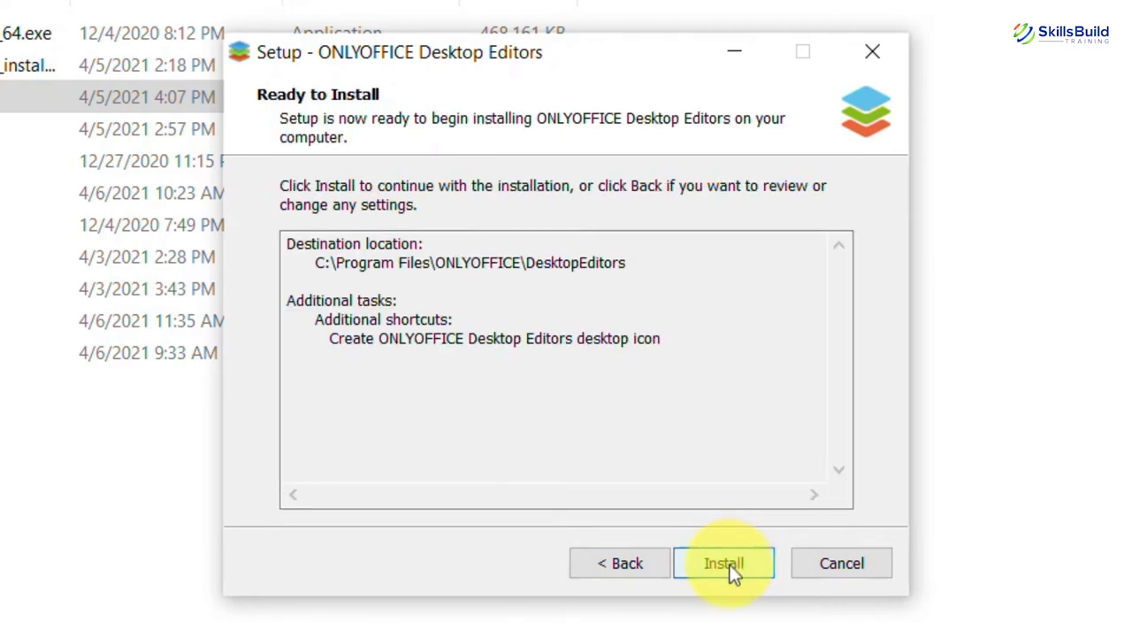
pyautogui.click(728, 565)
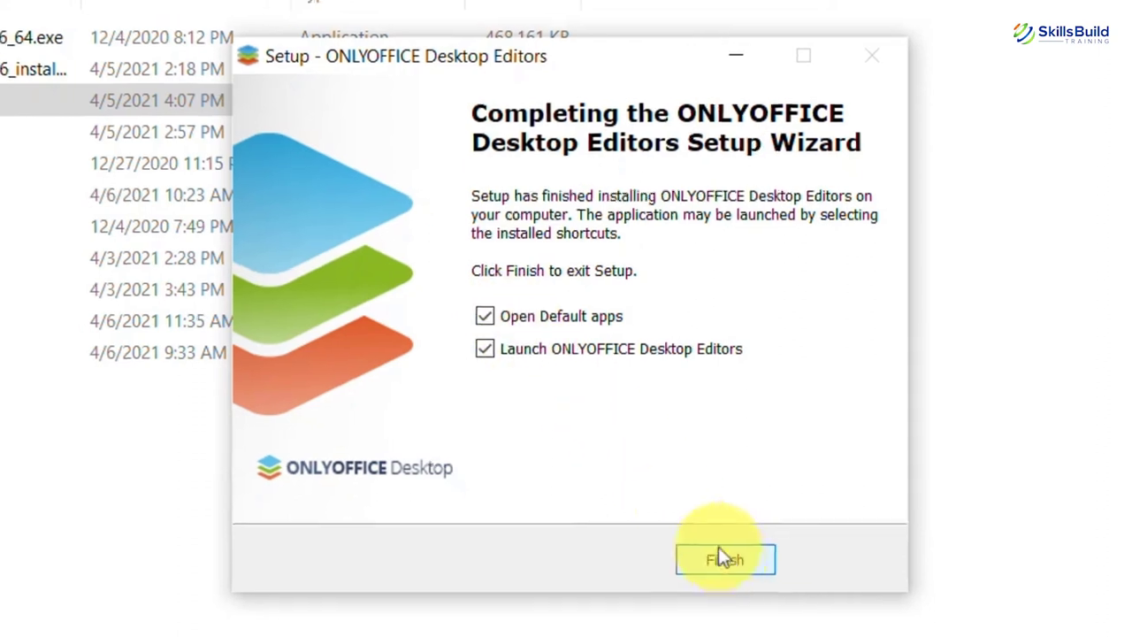
pyautogui.click(723, 563)
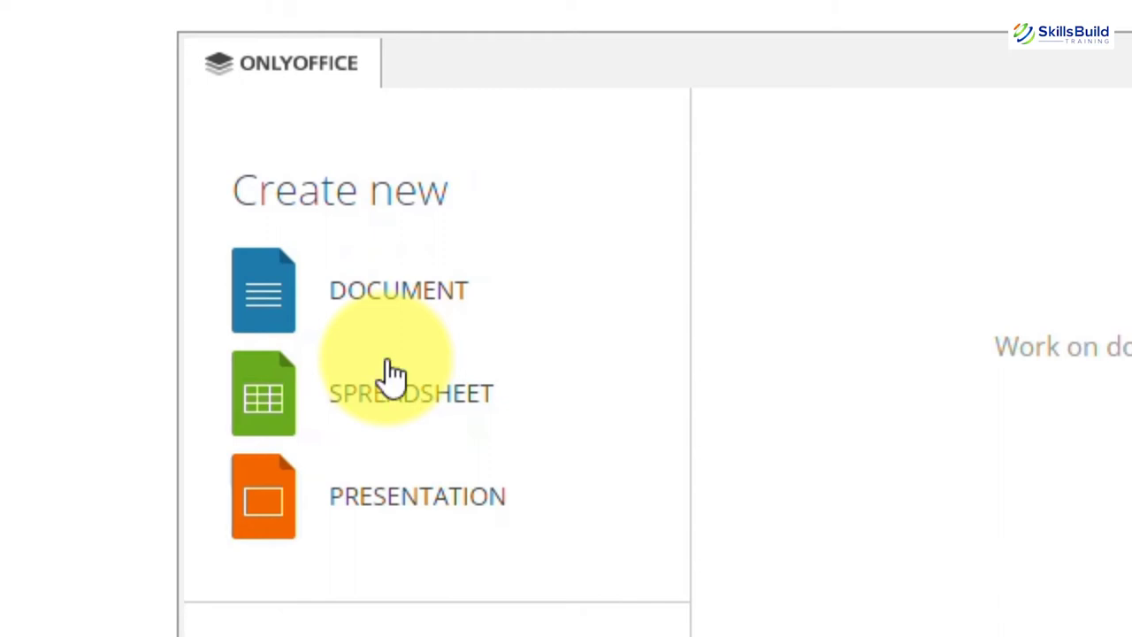
# Create a new ONLYOFFICE text document in a maximized window, and show Word's home commands for comparison.
pyautogui.click(398, 292)
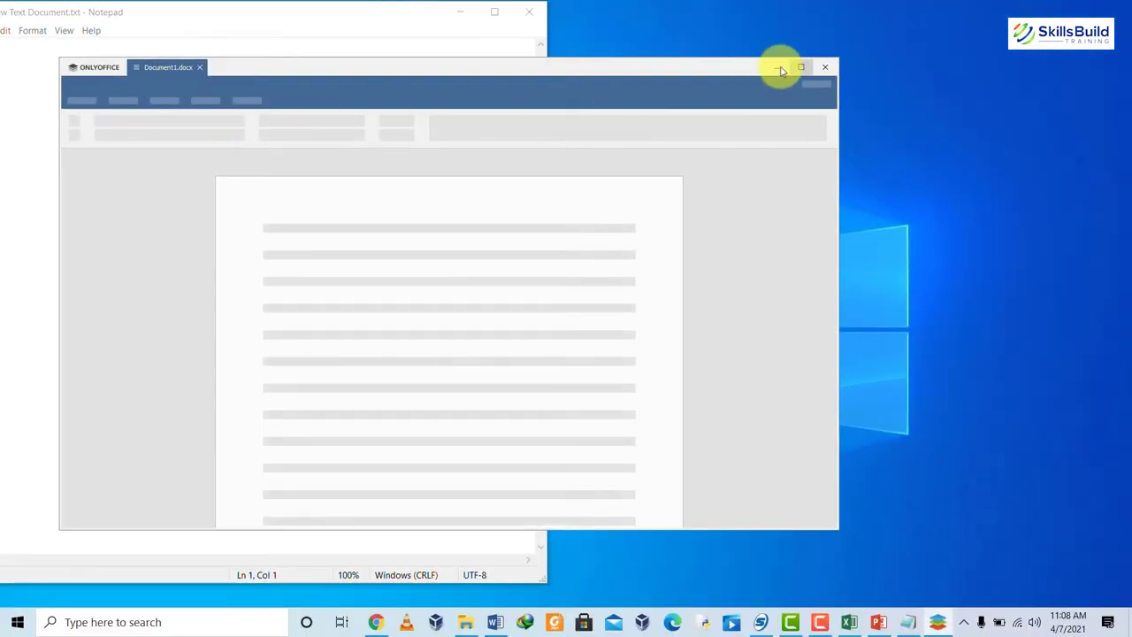
pyautogui.click(801, 66)
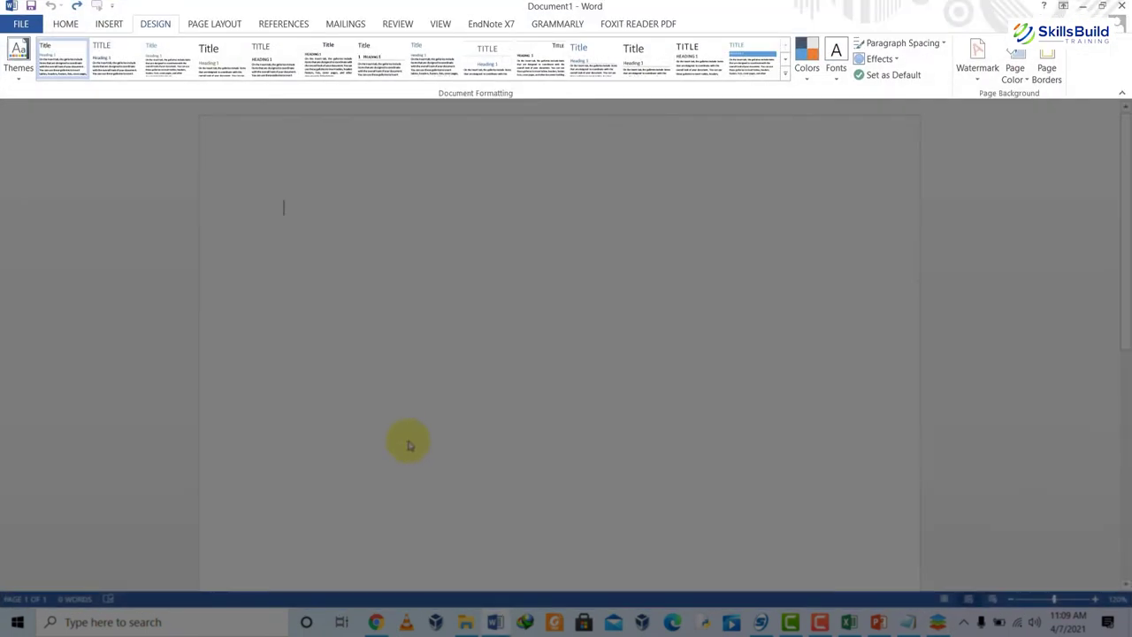
pyautogui.click(66, 23)
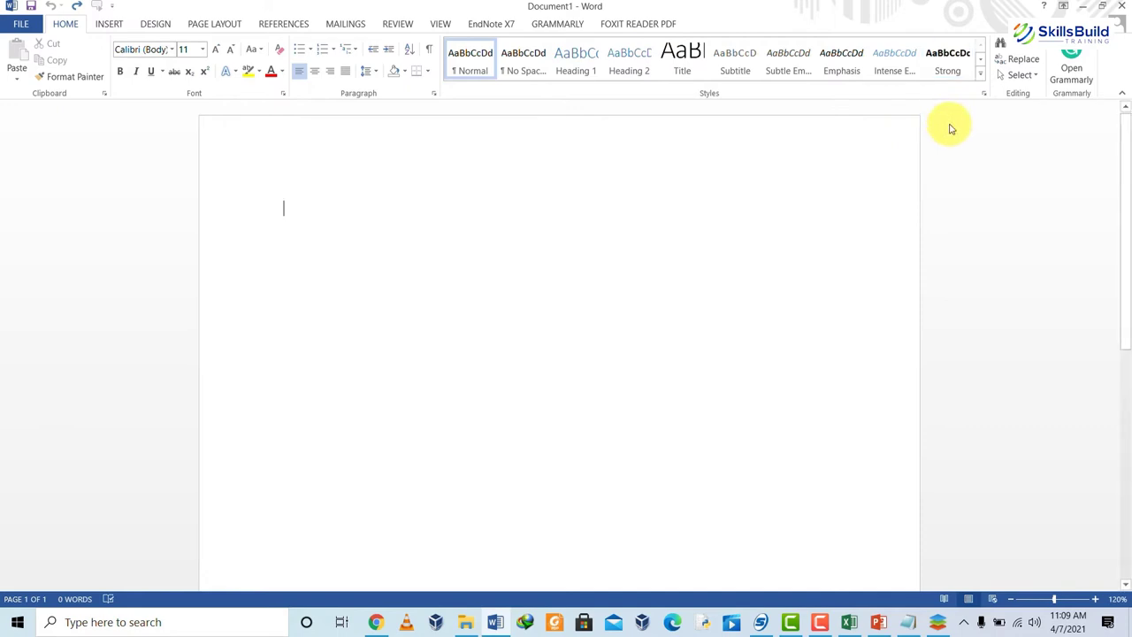
# Show Word's full style gallery, and compare the insert commands of ONLYOFFICE and Word.
pyautogui.click(980, 75)
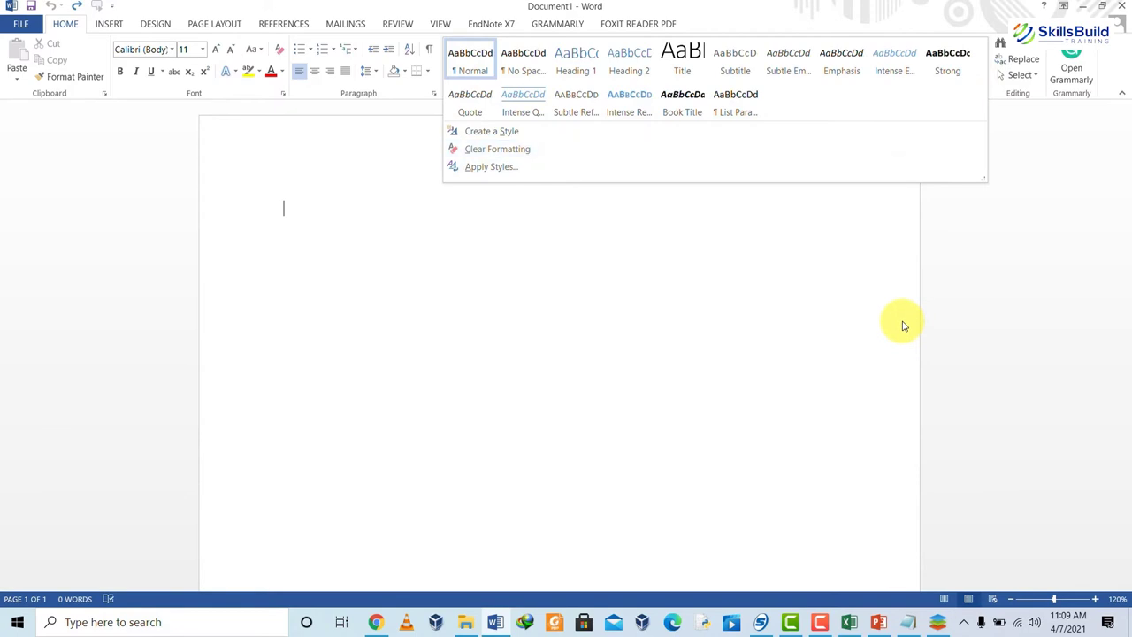
pyautogui.hotkey('alt', 'Tab')
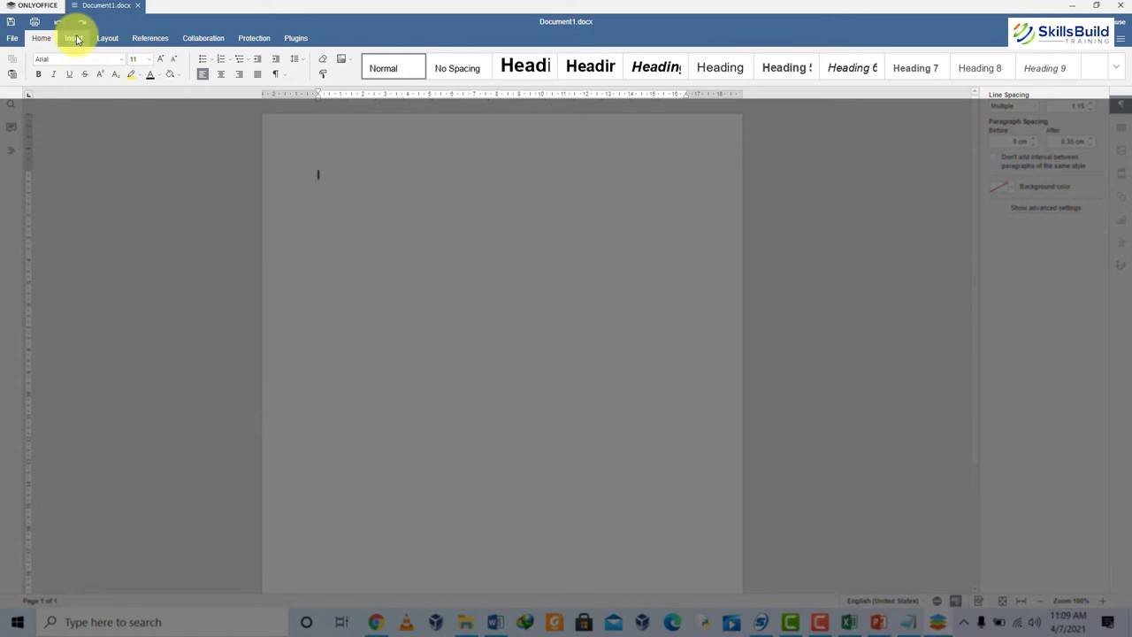
pyautogui.click(74, 38)
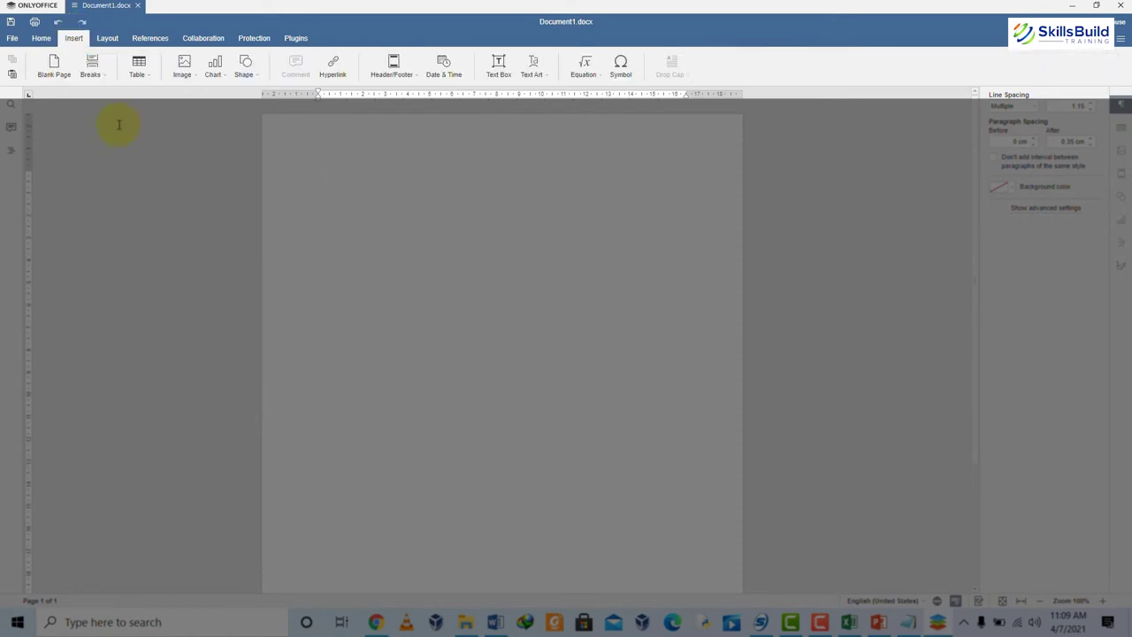
pyautogui.hotkey('alt', 'Tab')
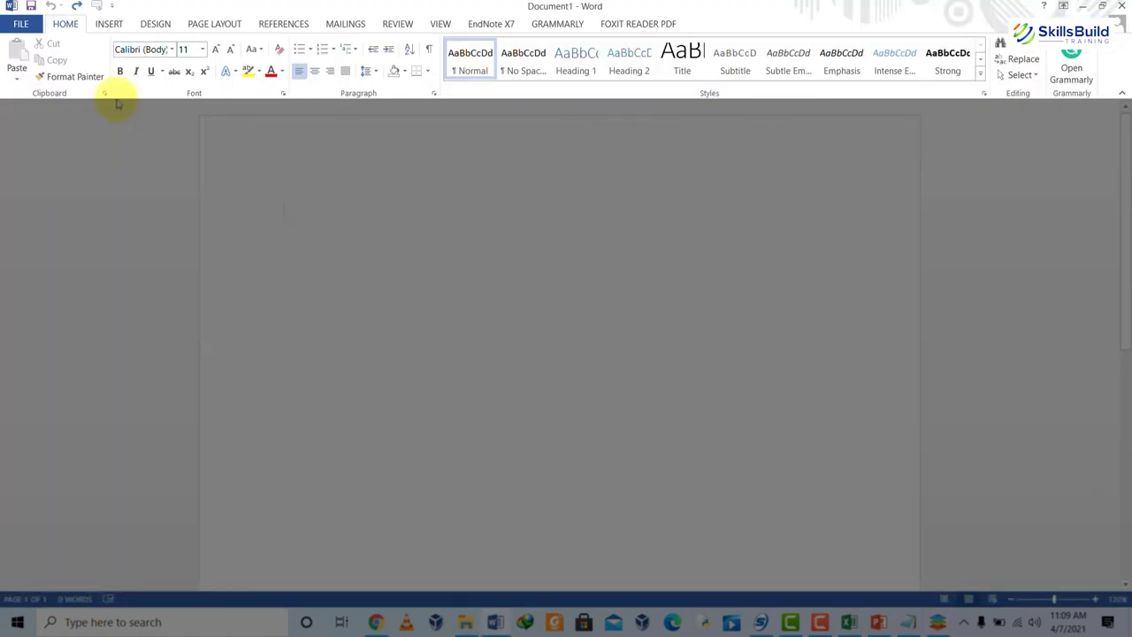
pyautogui.click(111, 30)
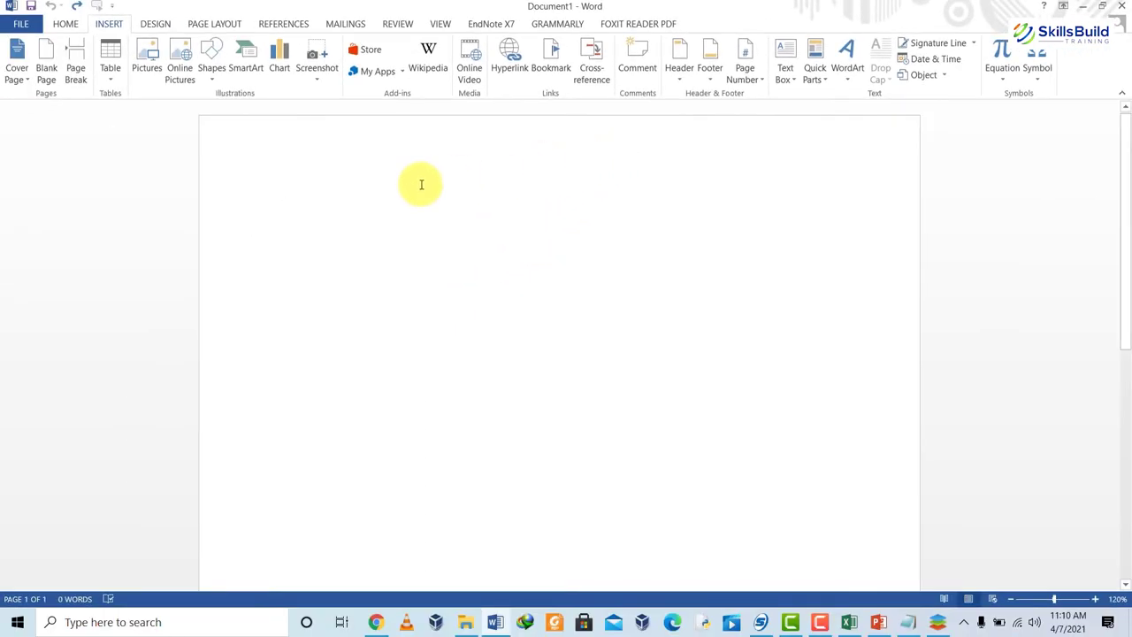
pyautogui.hotkey('alt', 'Tab')
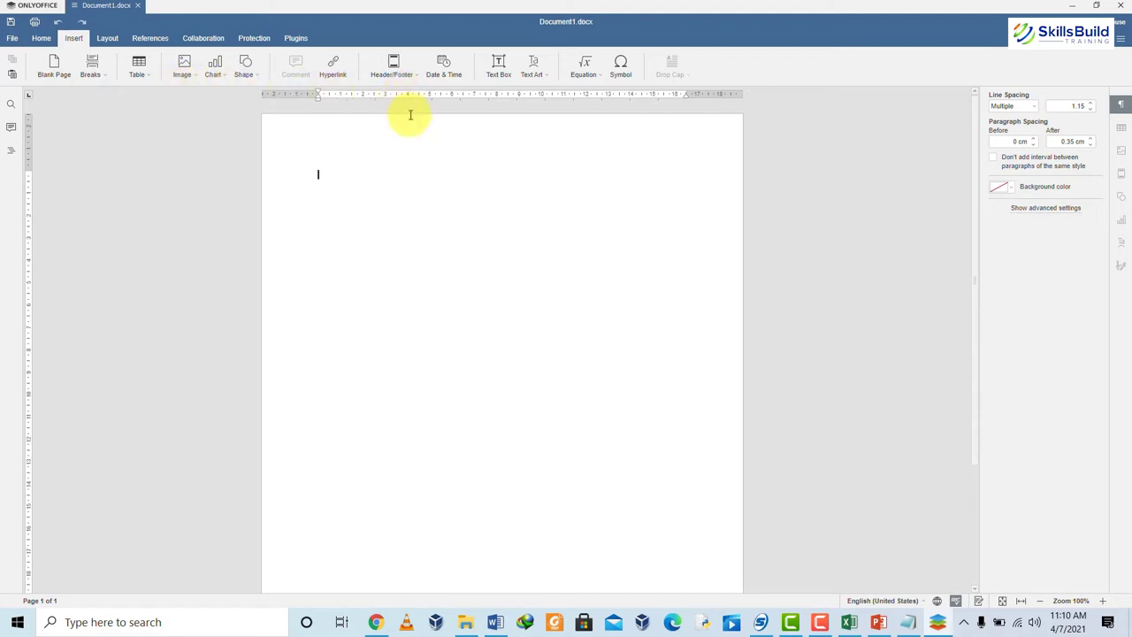
# Examine the reference and page layout commands of the ONLYOFFICE text document.
pyautogui.hotkey('alt', 's')
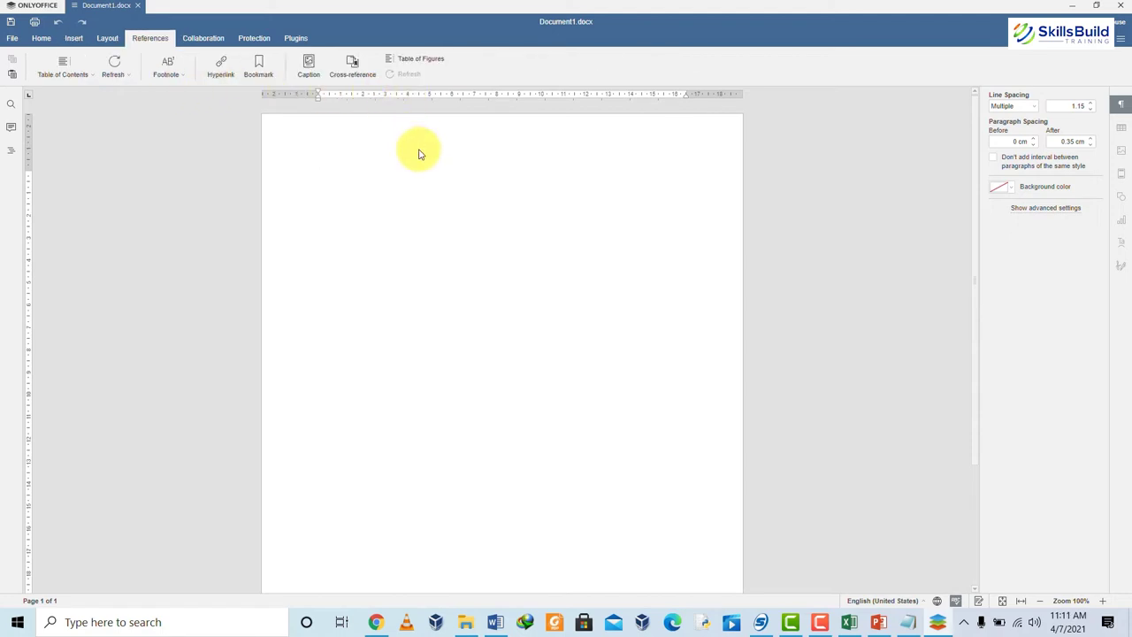
pyautogui.click(107, 39)
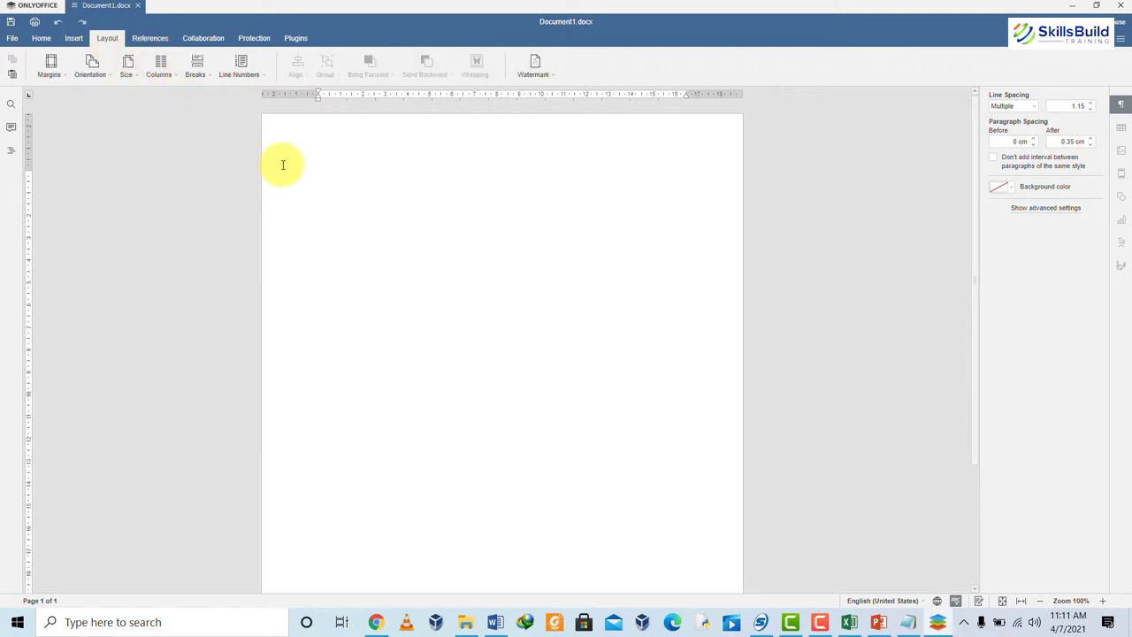
pyautogui.hotkey('alt', 'Tab')
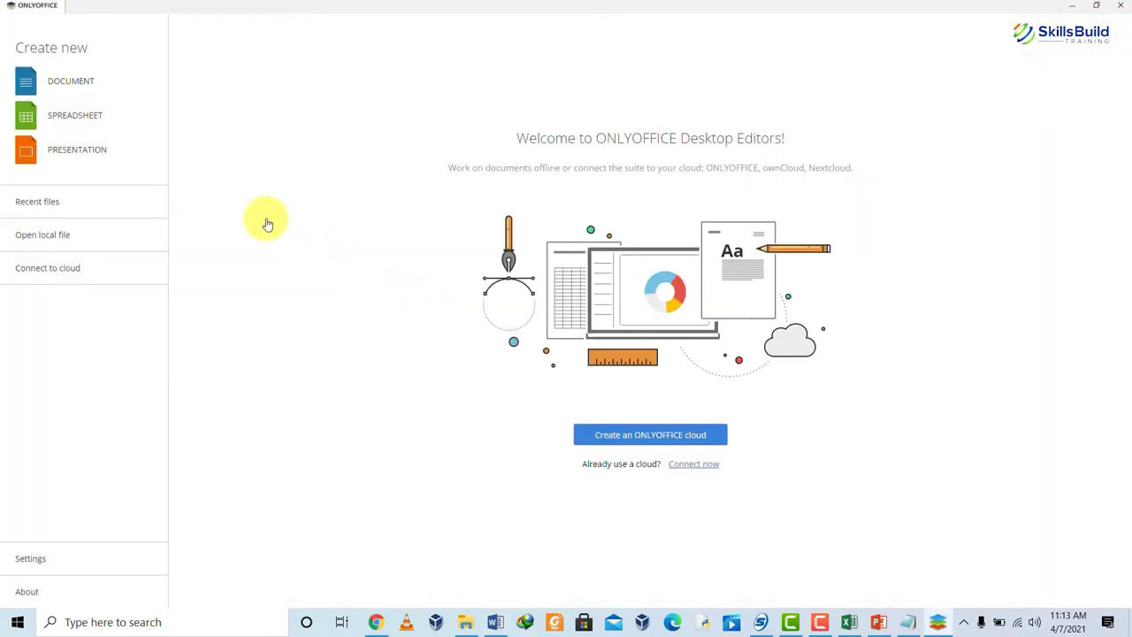
# Create a new ONLYOFFICE spreadsheet and compare its home commands with those of Excel.
pyautogui.click(55, 115)
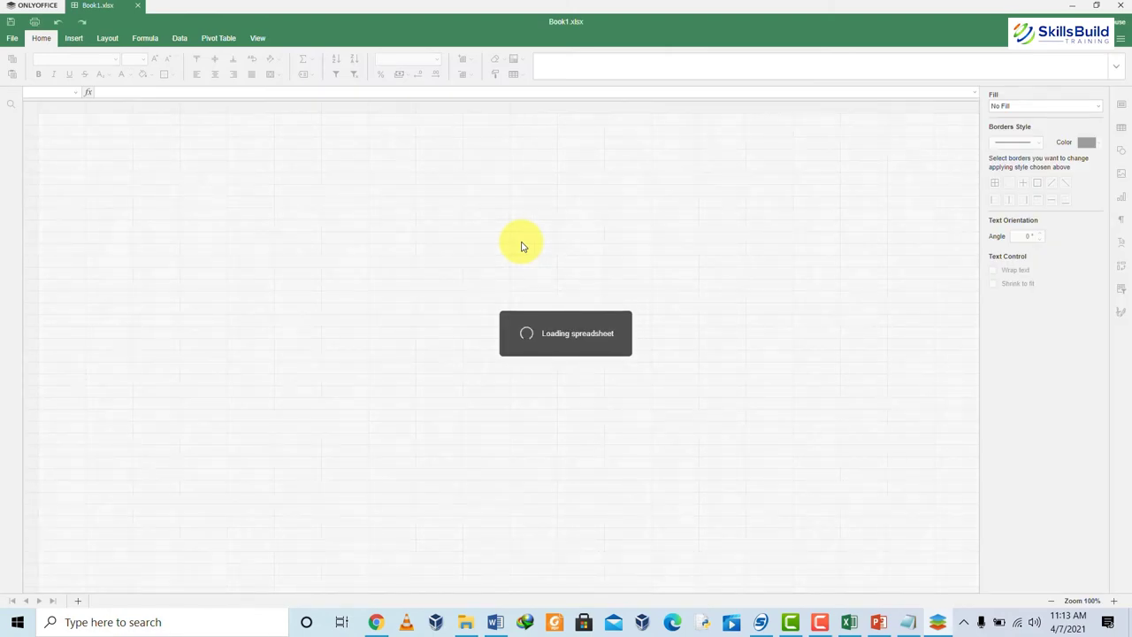
pyautogui.click(846, 622)
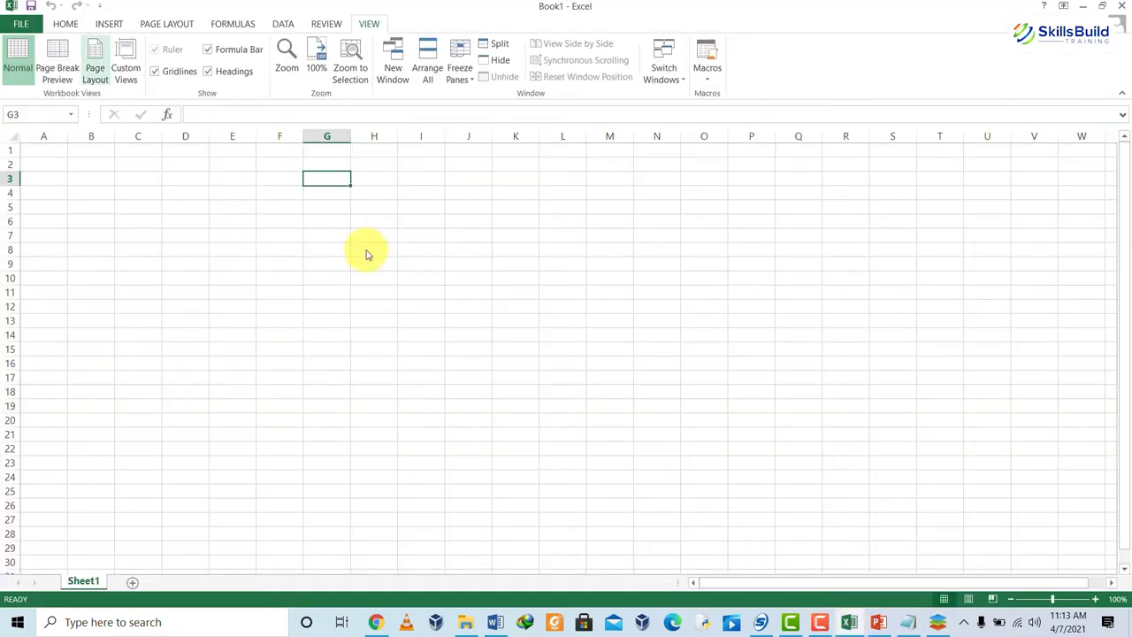
pyautogui.click(76, 24)
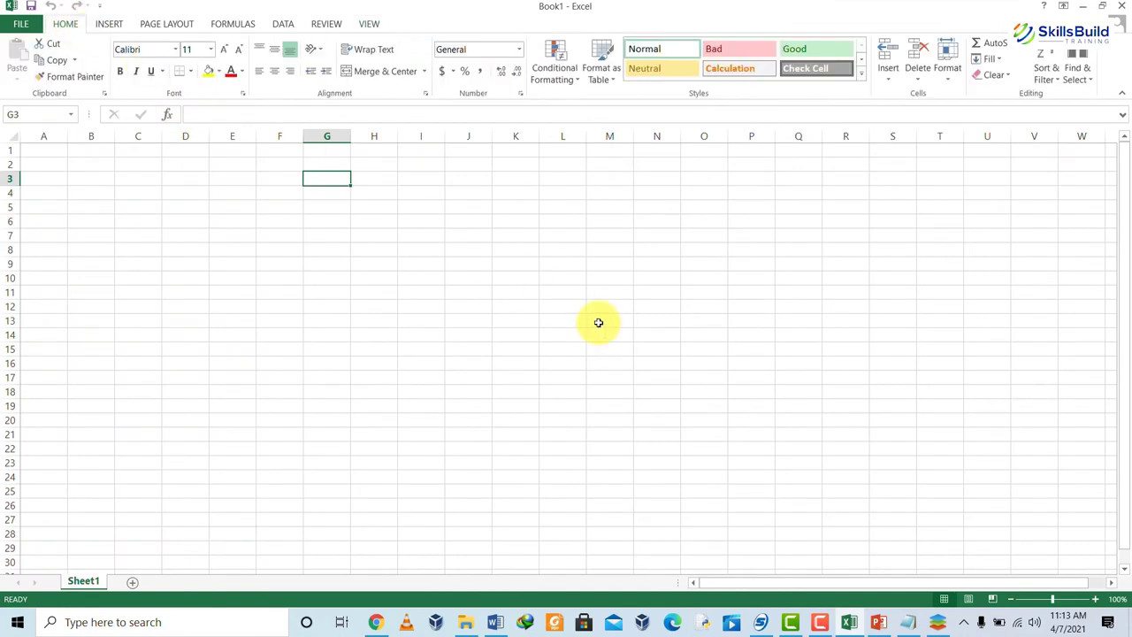
pyautogui.hotkey('alt', 'Tab')
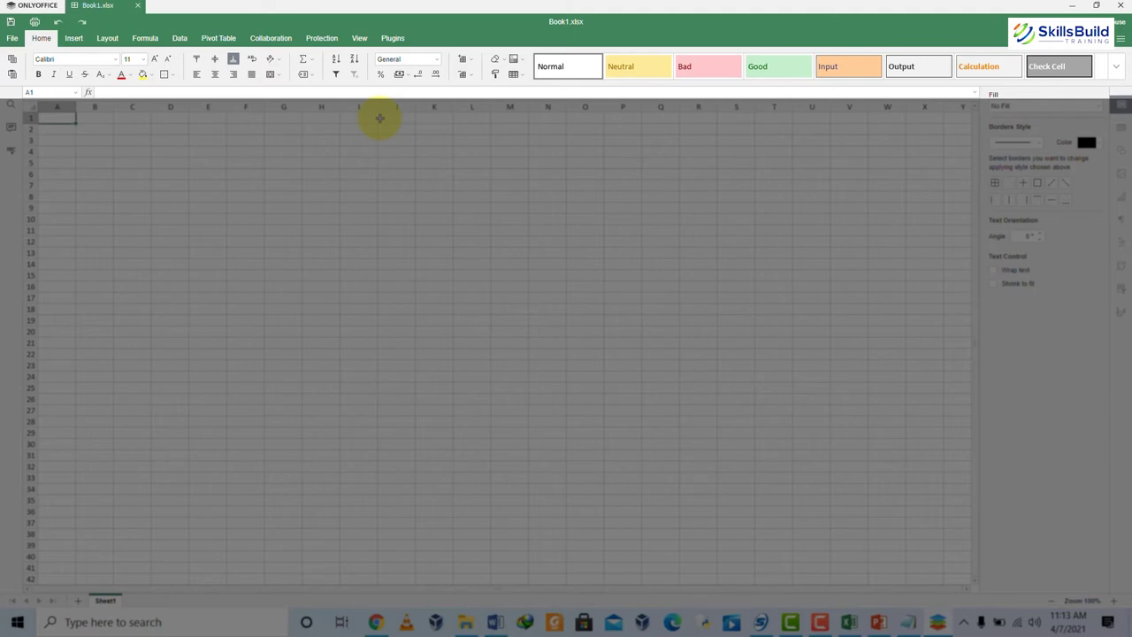
pyautogui.hotkey('alt', 'Tab')
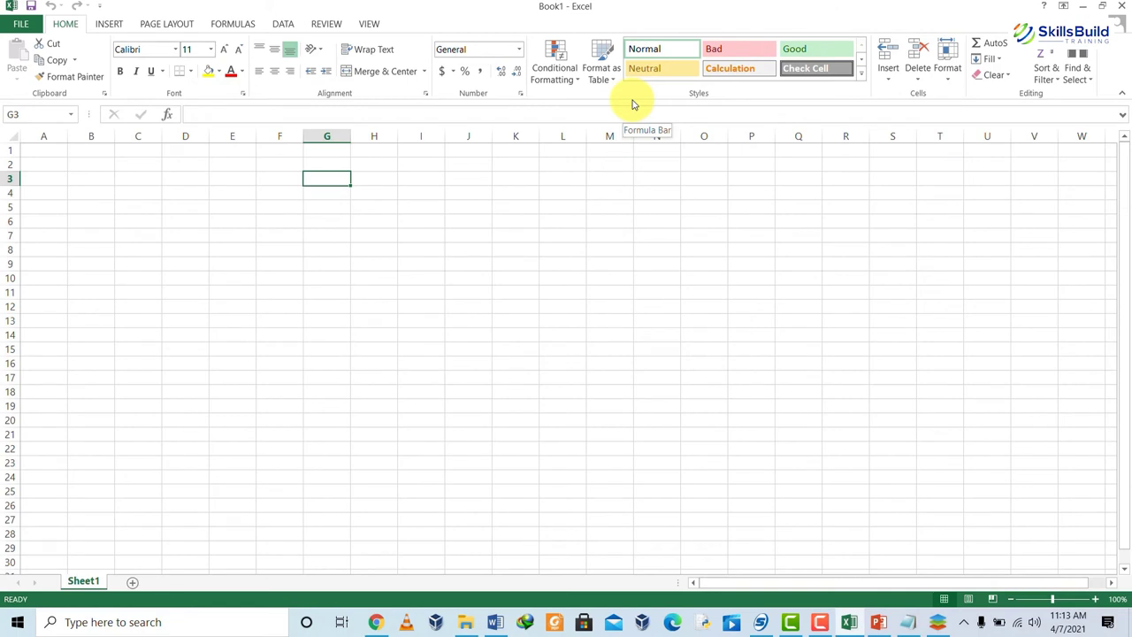
# Review the ONLYOFFICE spreadsheet's plugins and home commands, and show Excel's formula commands for comparison.
pyautogui.hotkey('alt', 'Tab')
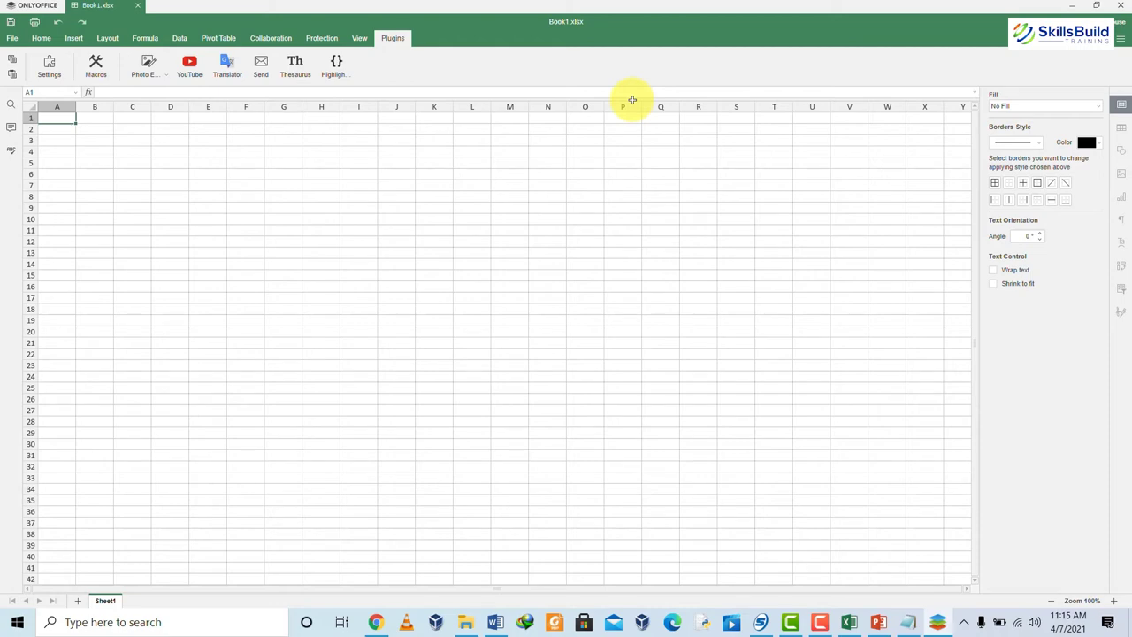
pyautogui.click(41, 38)
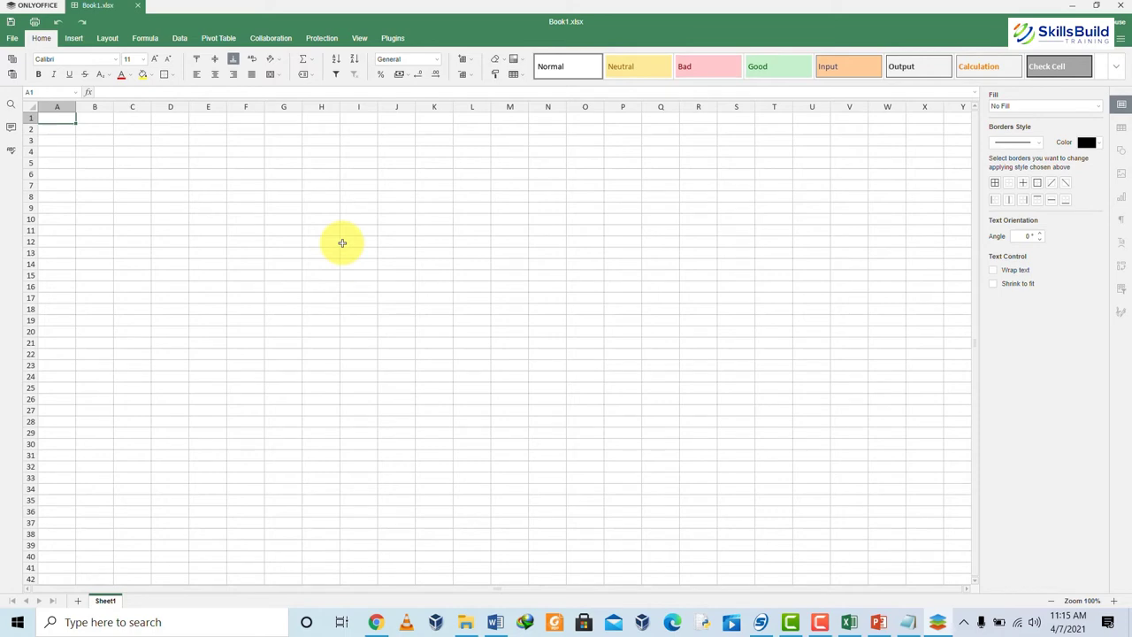
pyautogui.hotkey('alt', 'Tab')
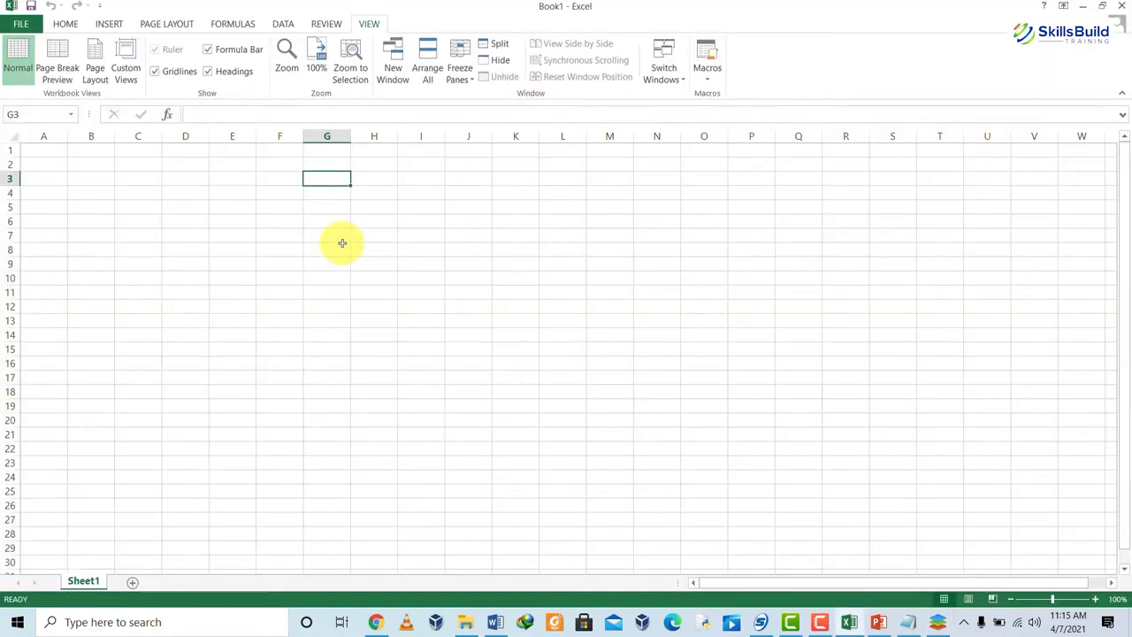
pyautogui.click(218, 24)
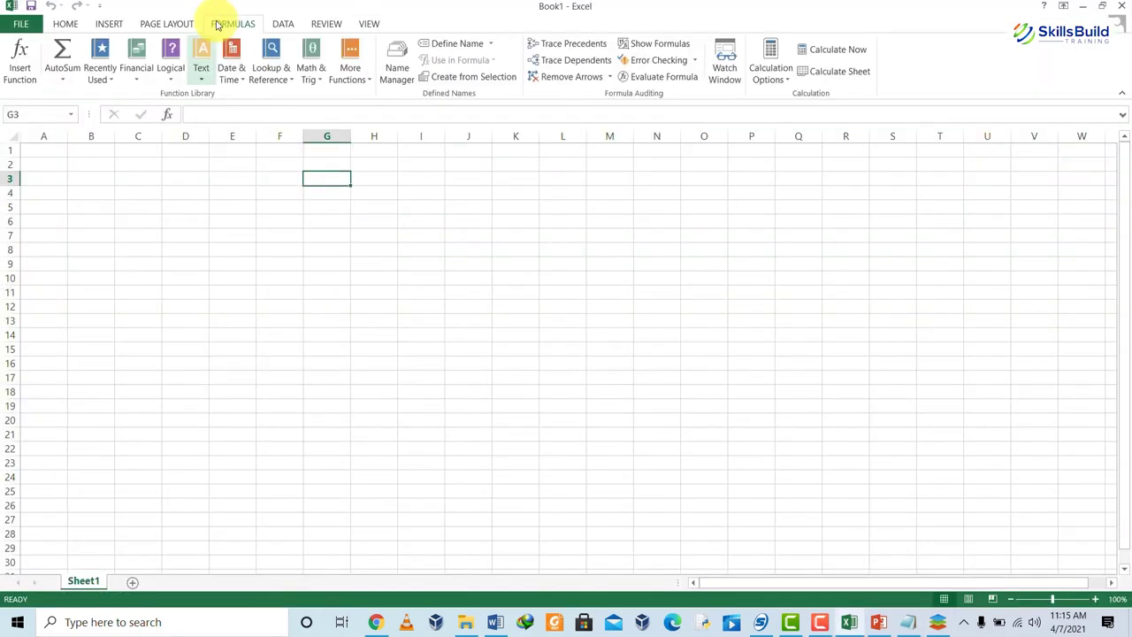
pyautogui.hotkey('alt', 'Tab')
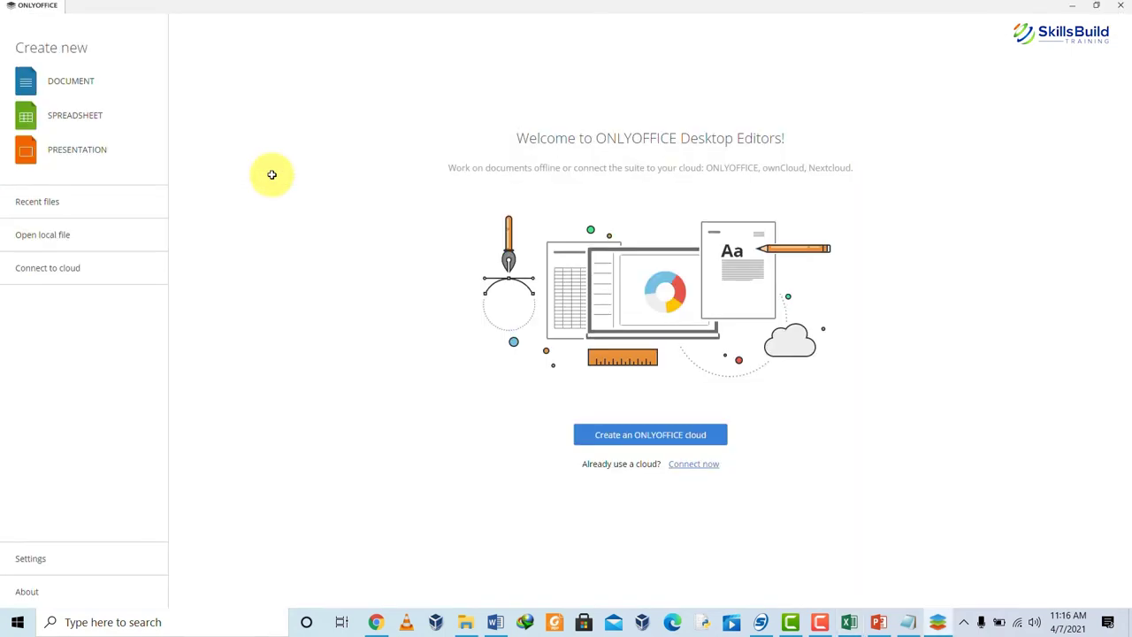
# Create a new ONLYOFFICE presentation and compare its slide themes with PowerPoint's full theme gallery.
pyautogui.click(44, 151)
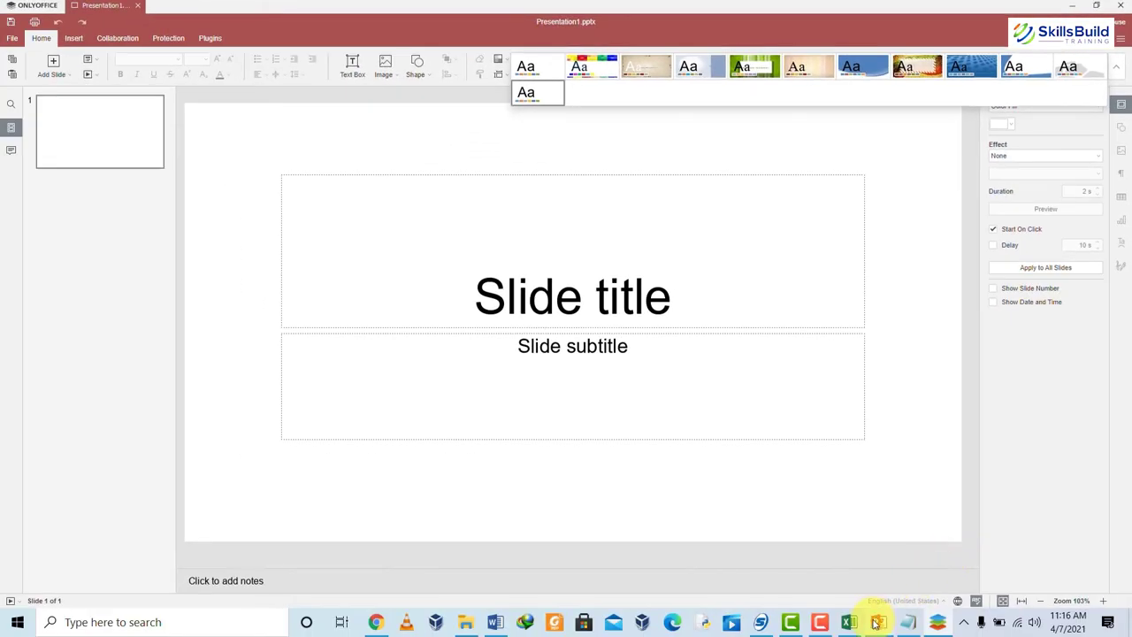
pyautogui.click(875, 622)
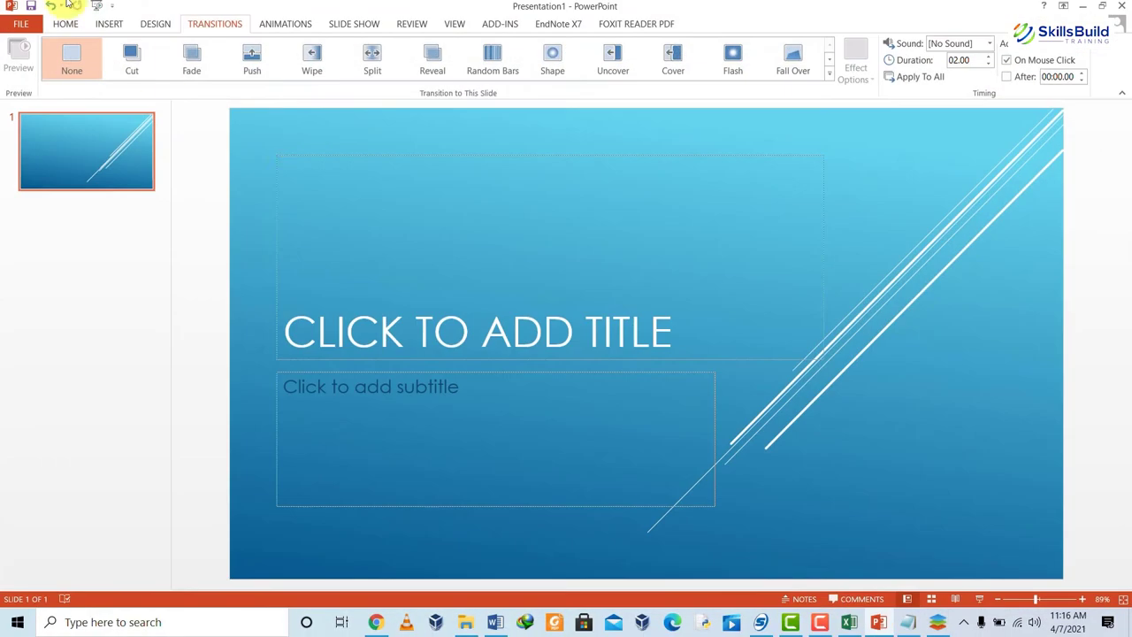
pyautogui.click(150, 25)
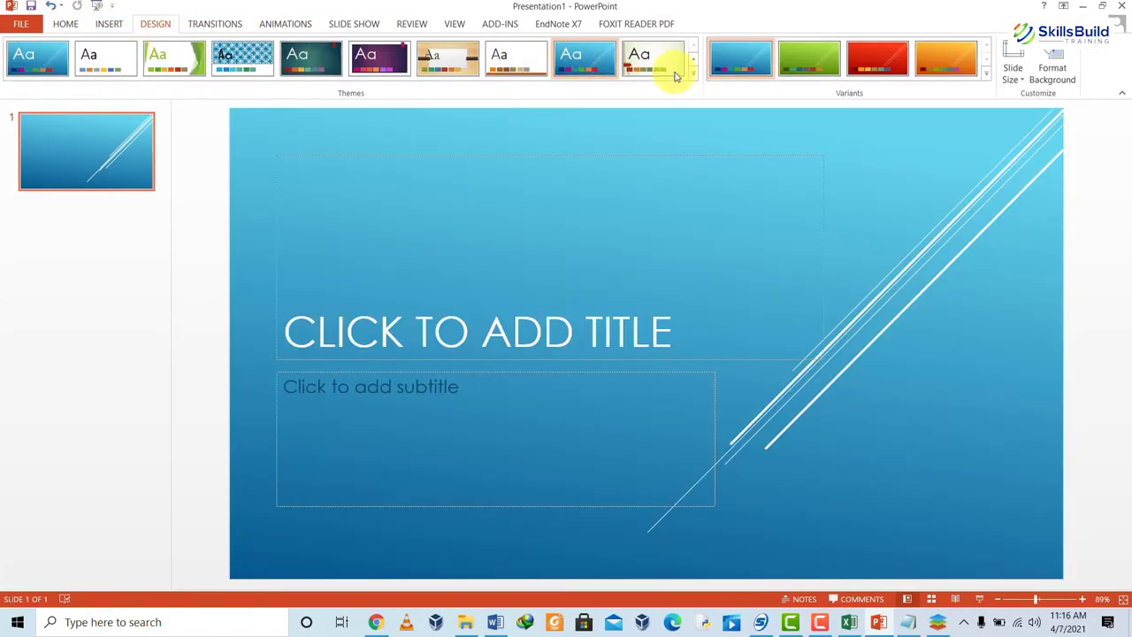
pyautogui.click(694, 72)
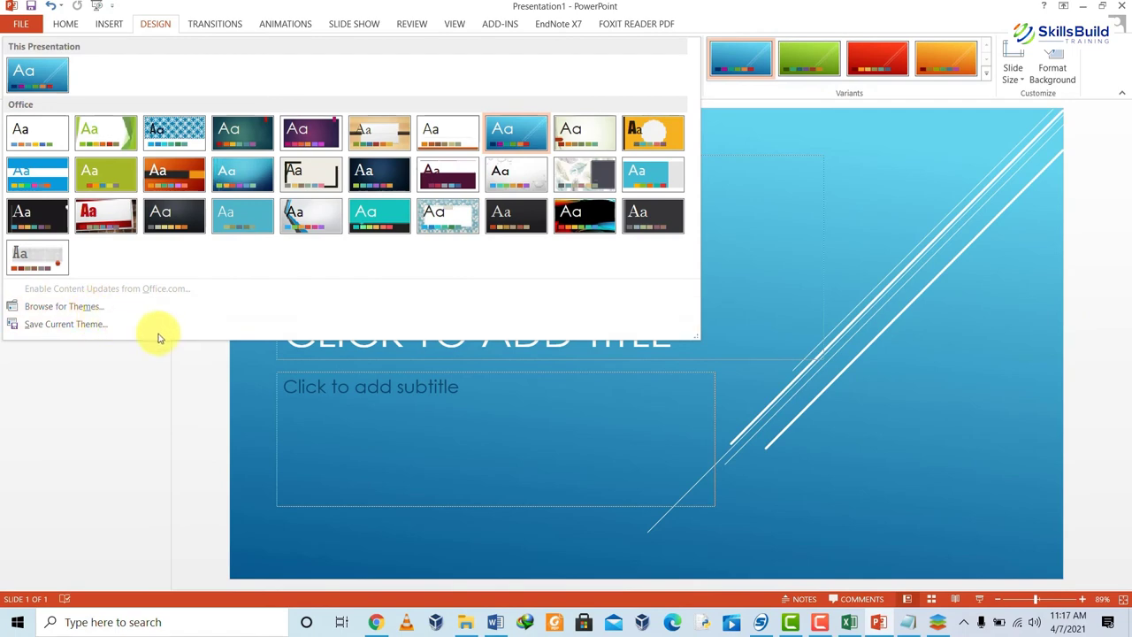
pyautogui.click(199, 383)
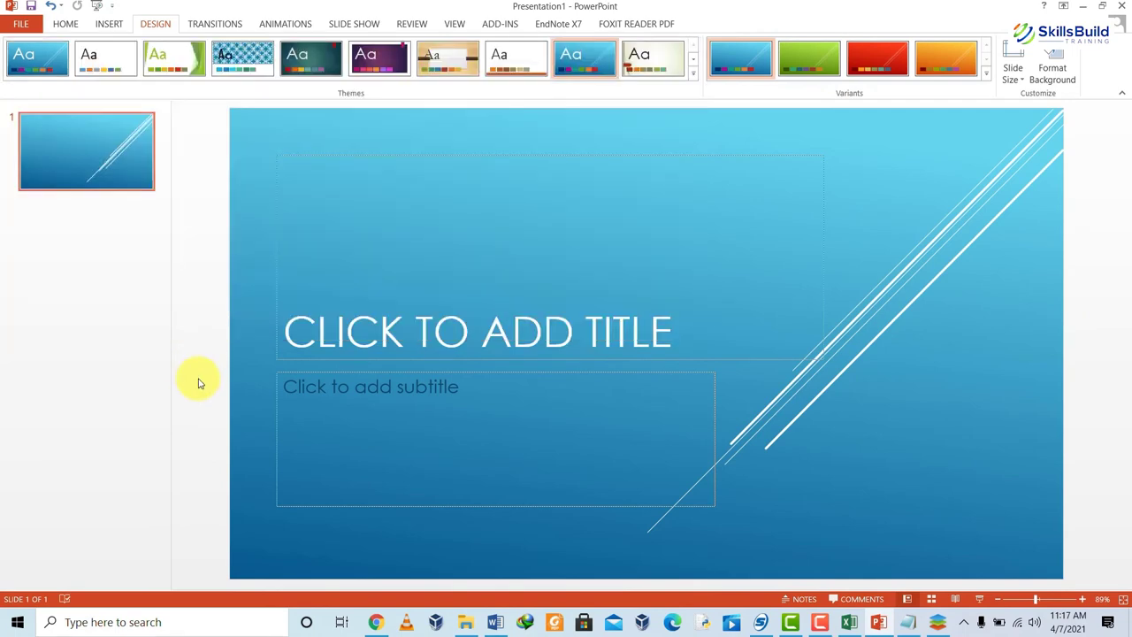
pyautogui.hotkey('alt', 'Tab')
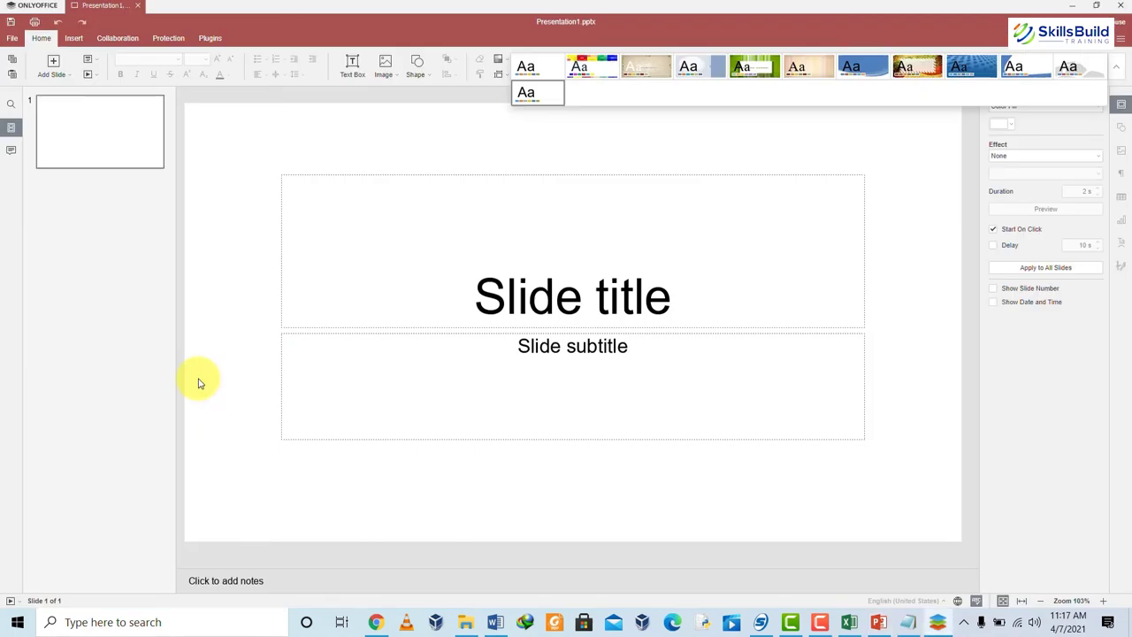
# Close the ONLYOFFICE theme gallery and compare the presentation's insert commands with those of PowerPoint.
pyautogui.click(219, 186)
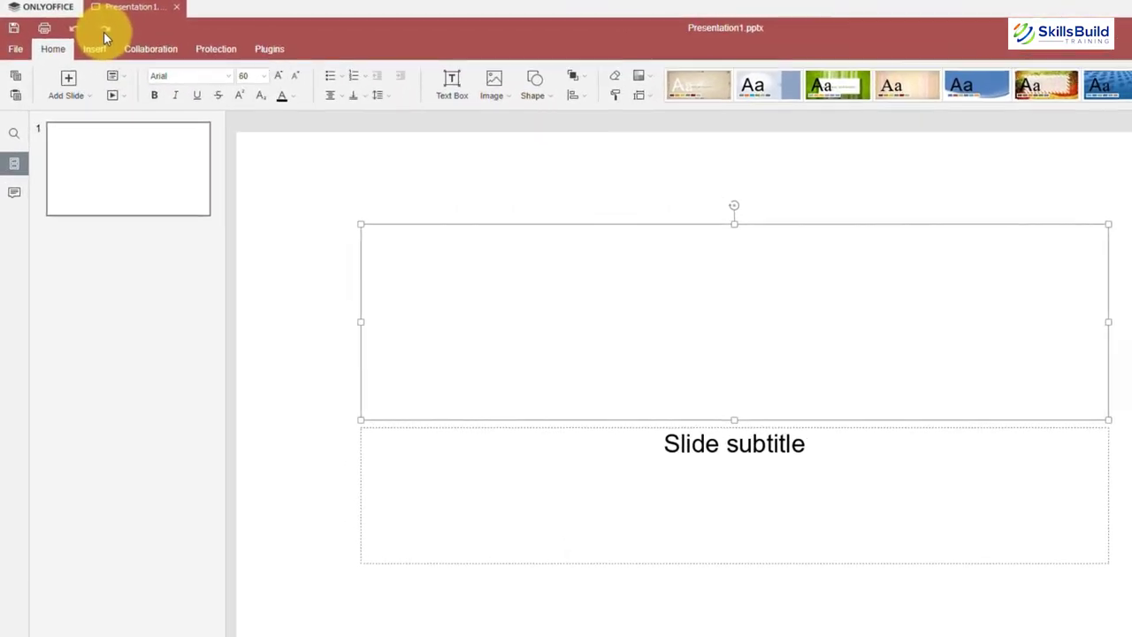
pyautogui.click(74, 38)
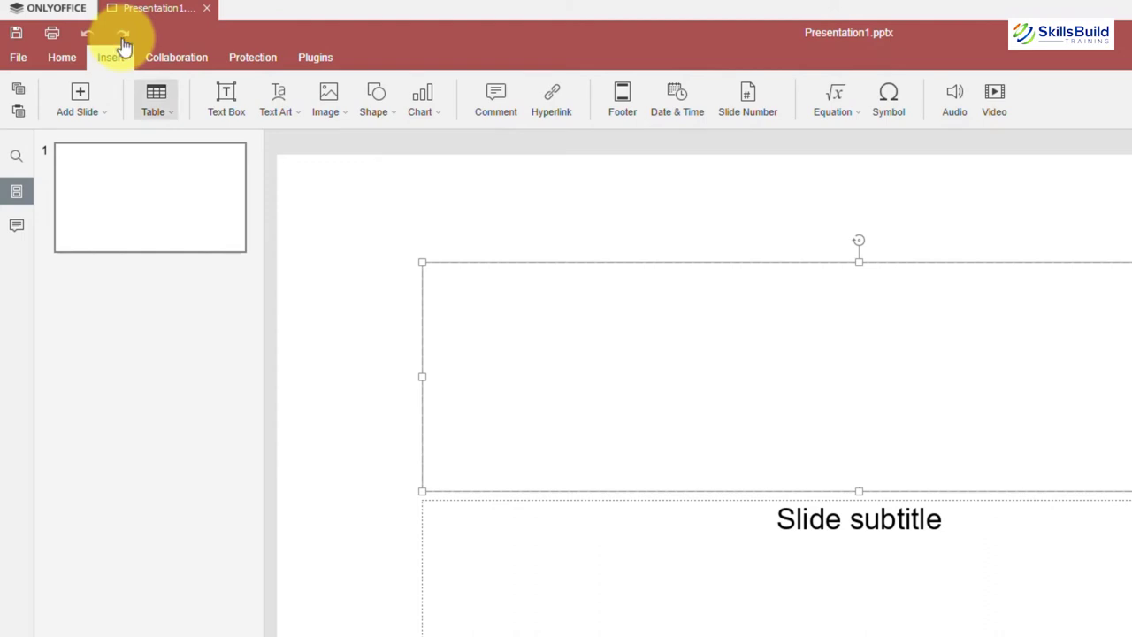
pyautogui.hotkey('alt', 'Tab')
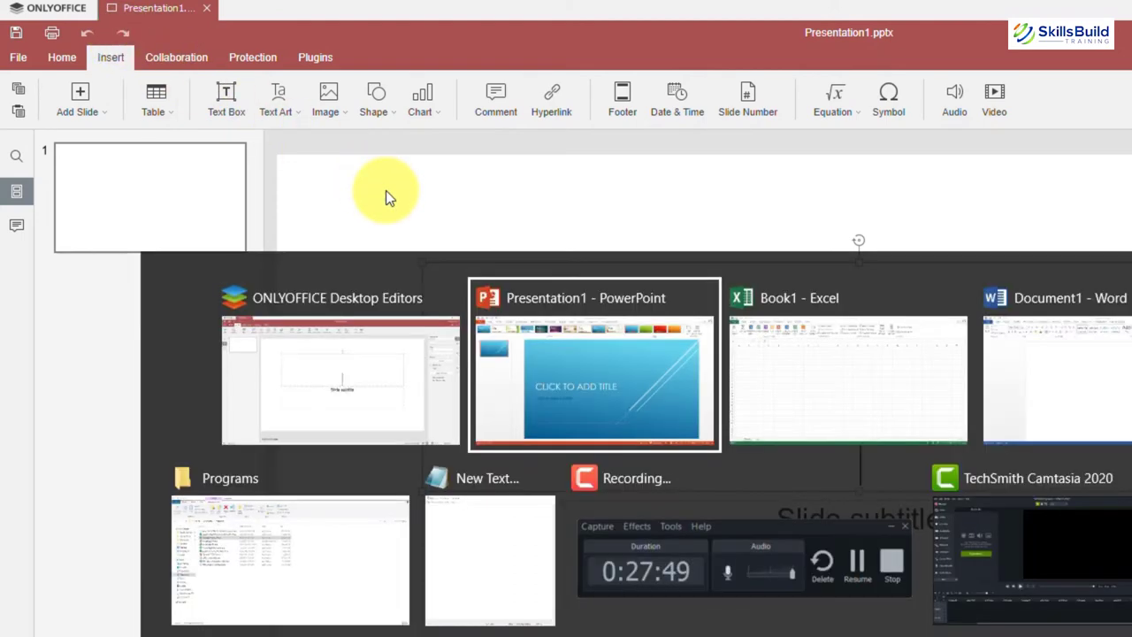
pyautogui.click(138, 30)
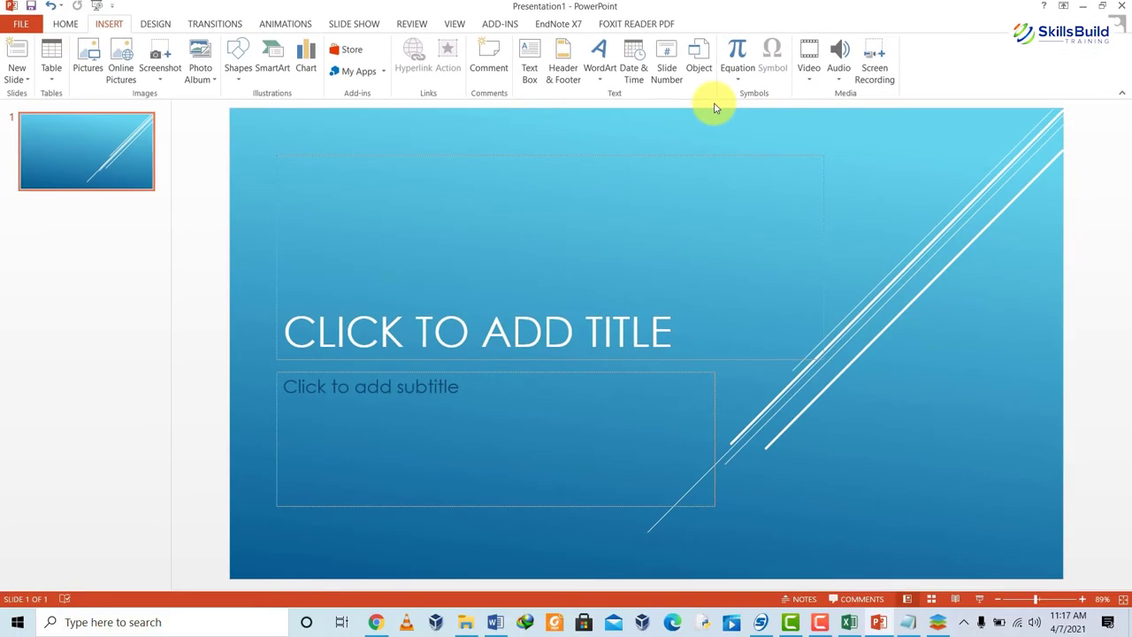
# Look through PowerPoint's design, transition, animation, slide show and review commands, and show the plugins of the ONLYOFFICE presentation.
pyautogui.click(155, 24)
pyautogui.click(215, 24)
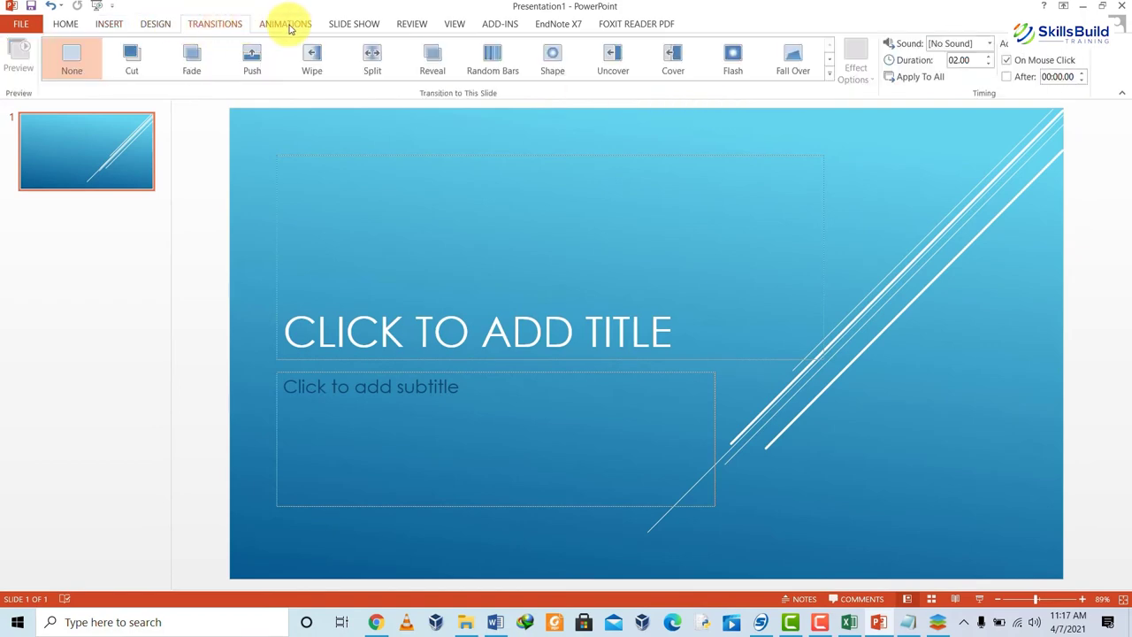
pyautogui.click(285, 24)
pyautogui.click(353, 24)
pyautogui.click(412, 25)
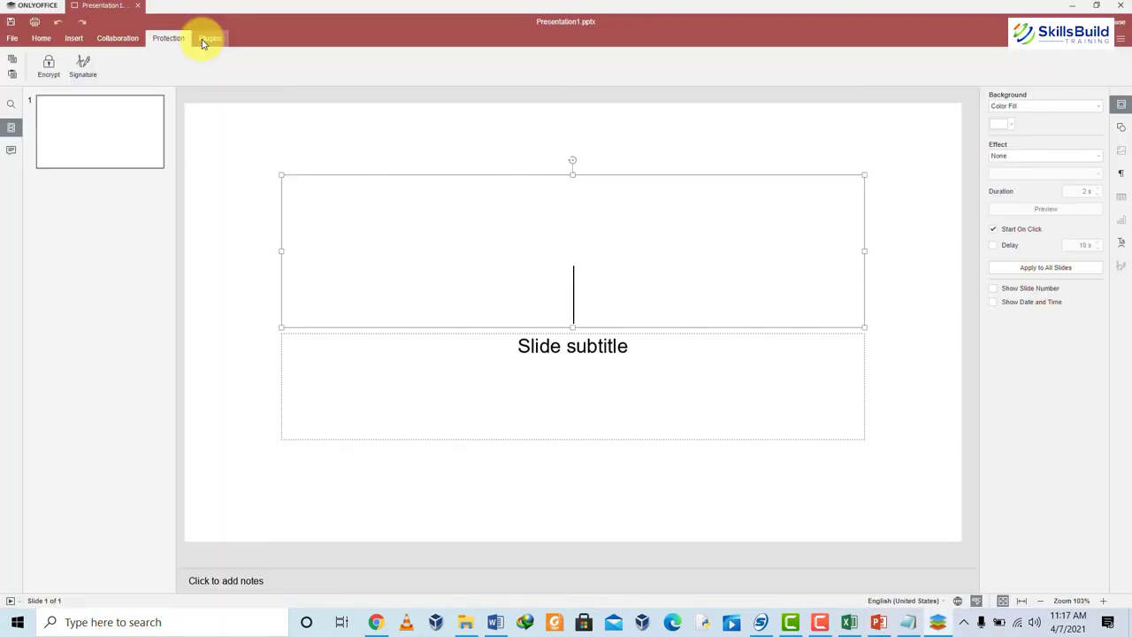
pyautogui.click(210, 38)
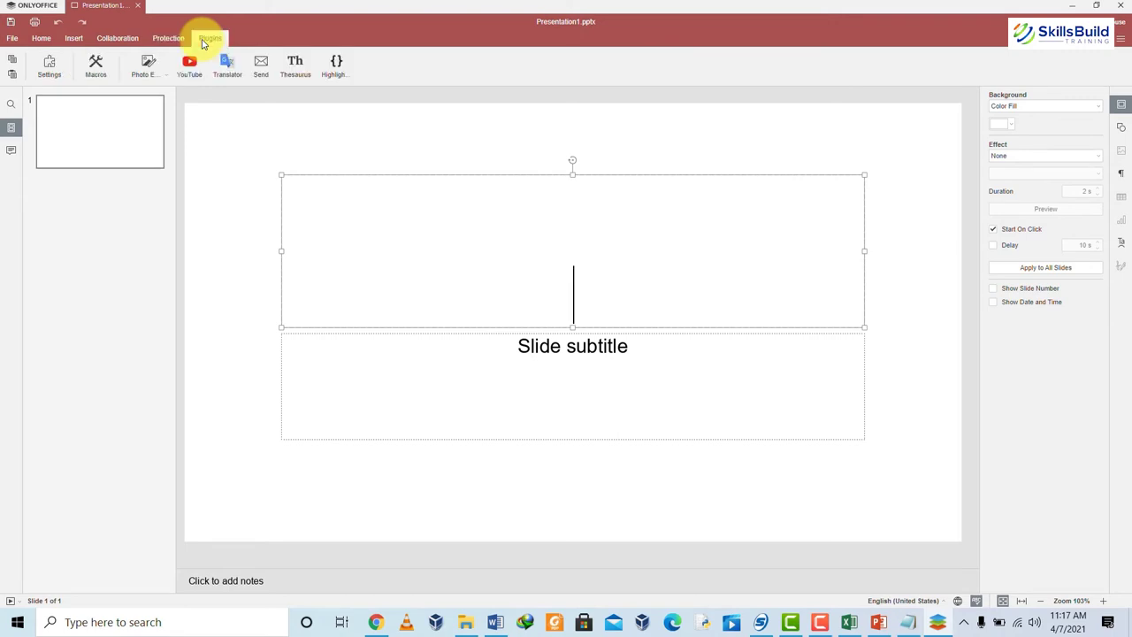